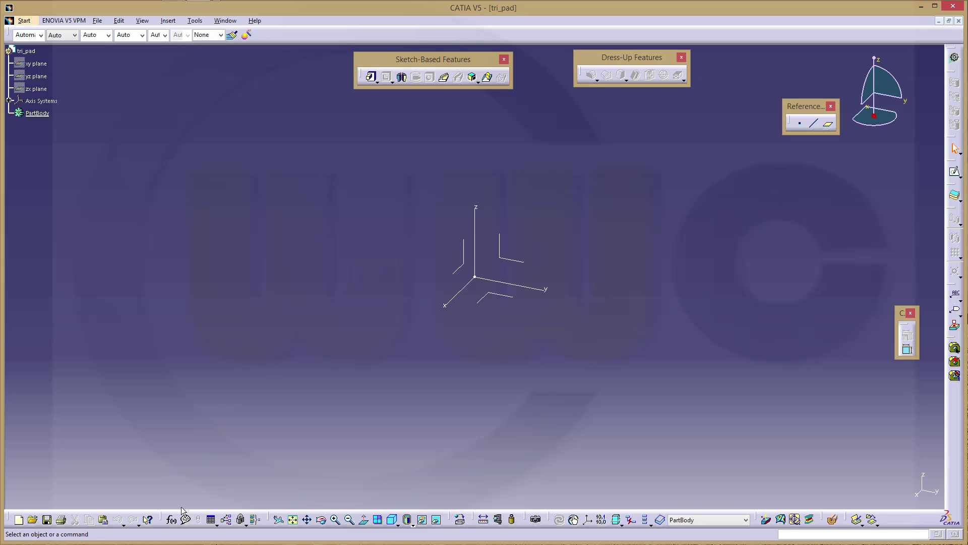
Create a length parameter named gear_center with the value 55 mm.
left_click(172, 520)
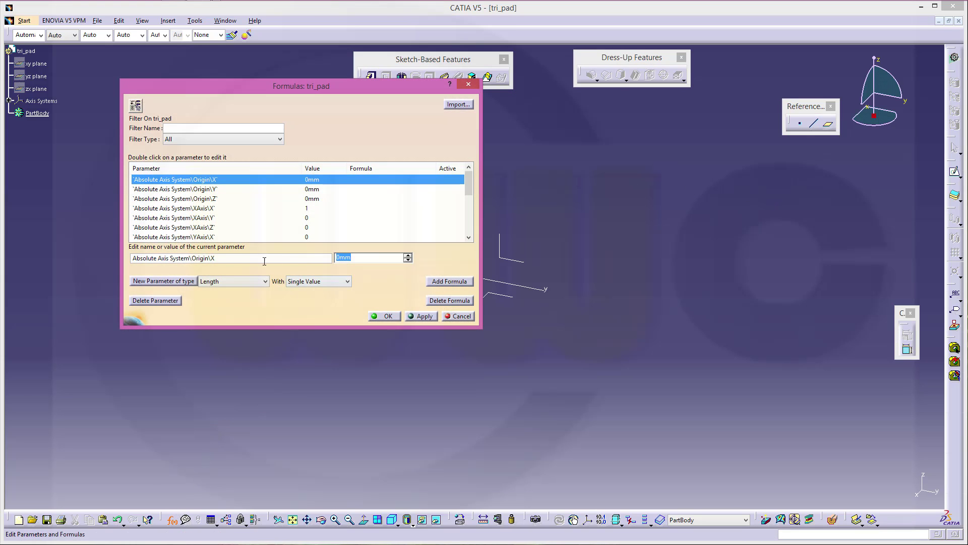
left_click(186, 281)
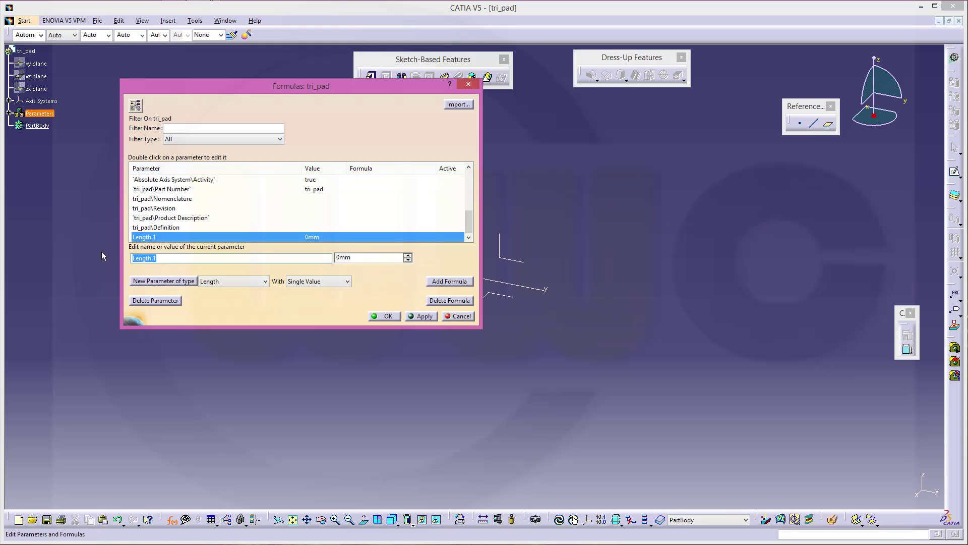
type("gear_center")
key("Tab")
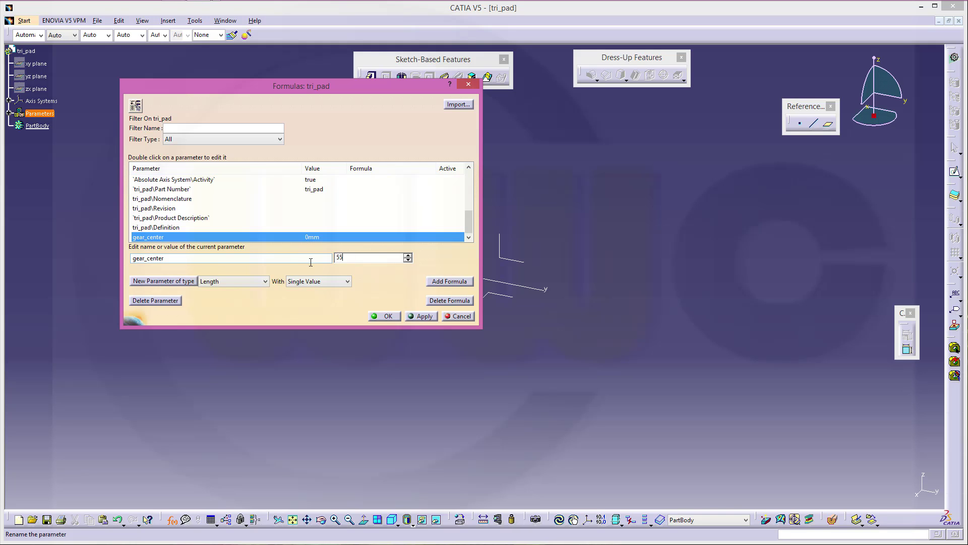
type("55")
left_click(421, 316)
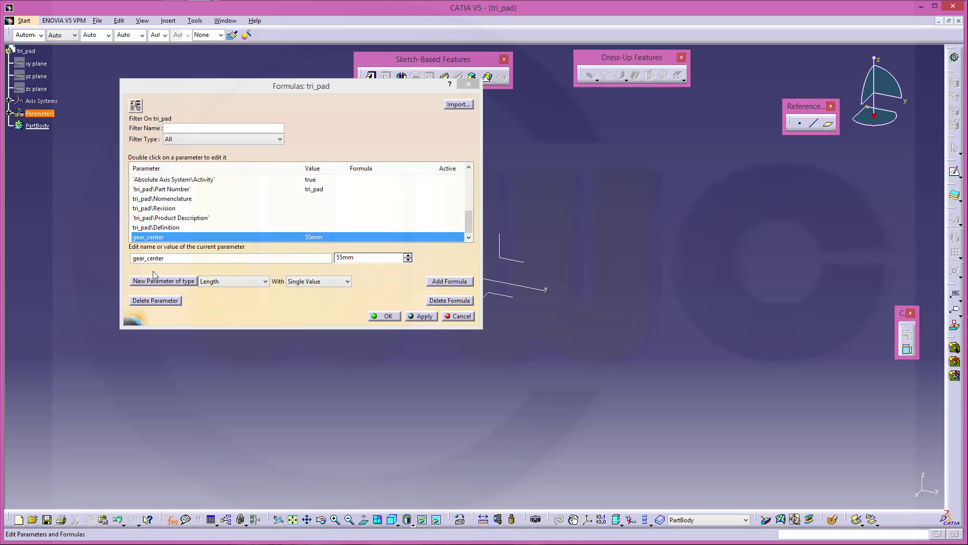
Add a second length parameter named gear_mid with the value 25 mm.
left_click(165, 280)
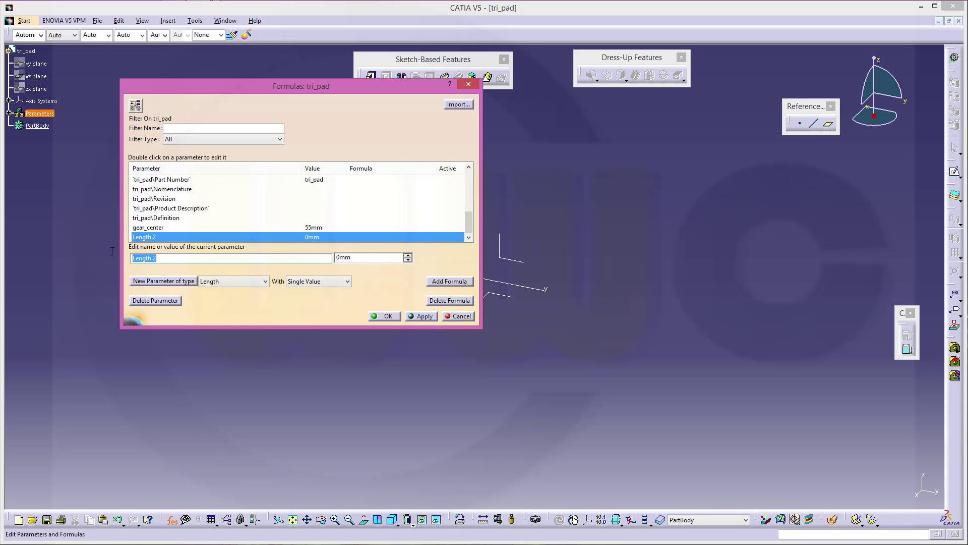
type("gear_mid")
key("Tab")
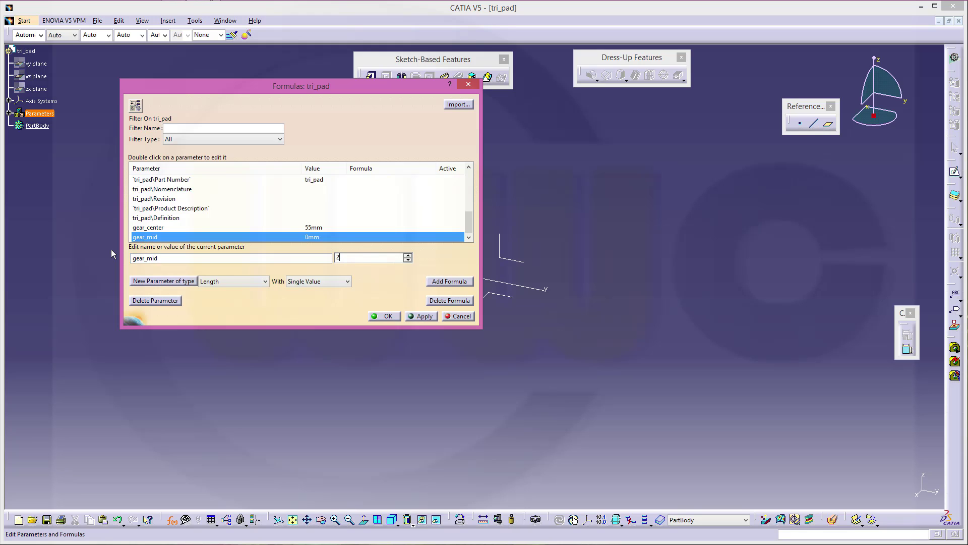
type("25")
left_click(423, 316)
Add a third length parameter named gear_wide with the value 39 mm and list the parameters in the specification tree.
left_click(163, 281)
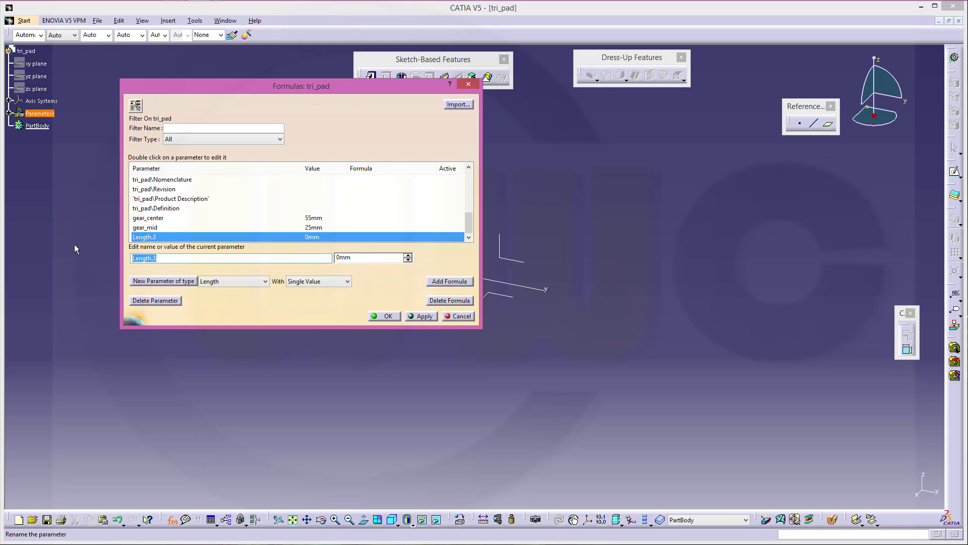
type("gear_wide")
key("Tab")
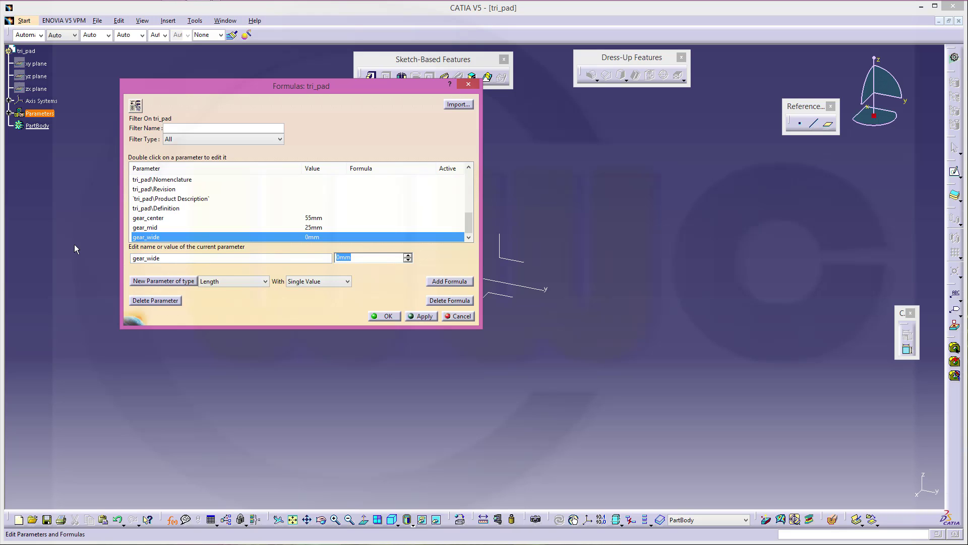
type("39")
left_click(413, 317)
left_click(387, 317)
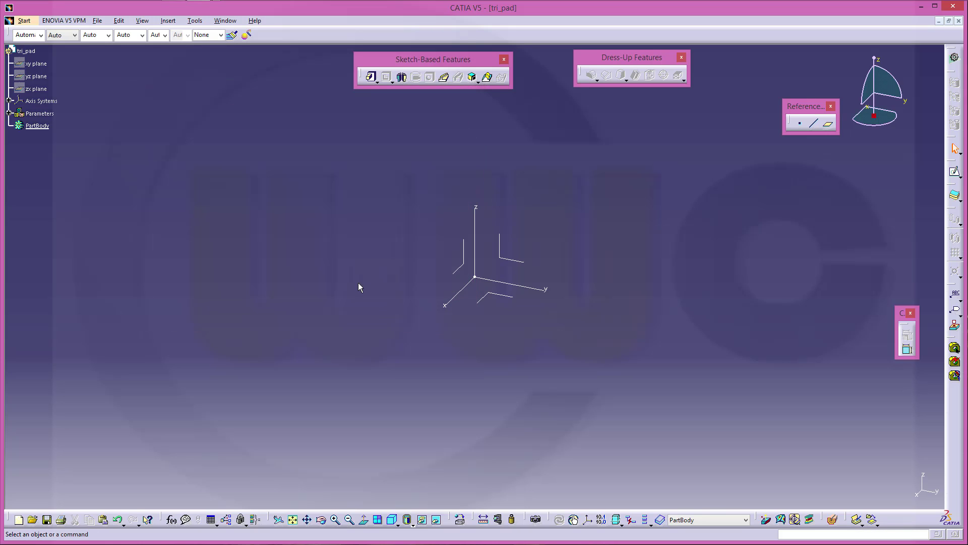
left_click(9, 113)
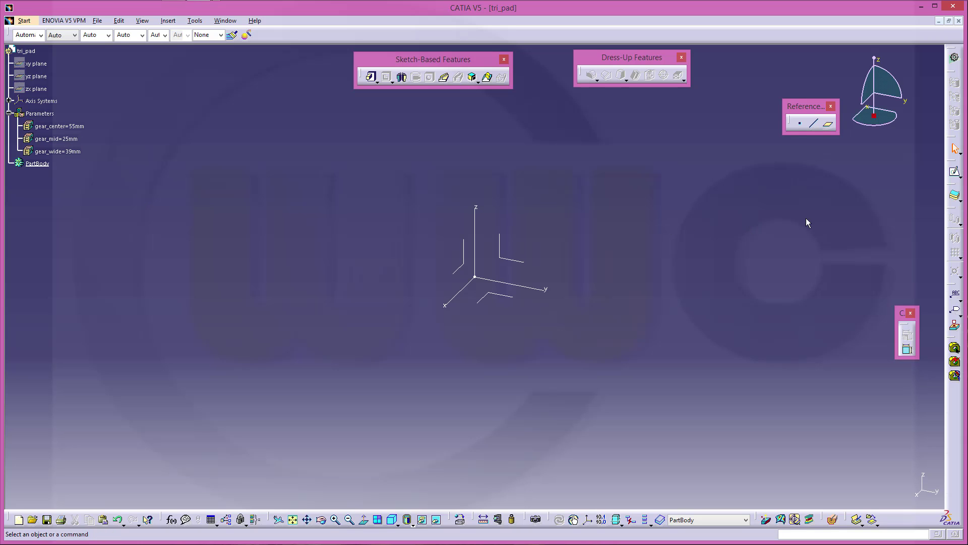
Start a sketch on the yz plane and hide the sketch's own origin and H and V axes.
left_click(954, 172)
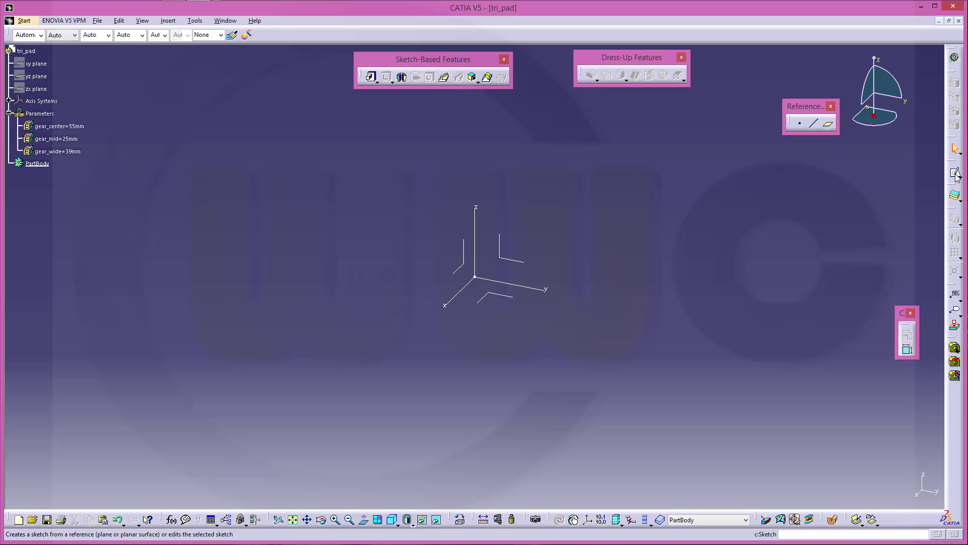
left_click(513, 262)
mouse_move(439, 224)
left_mouse_down()
mouse_move(449, 287)
mouse_move(532, 301)
left_mouse_up()
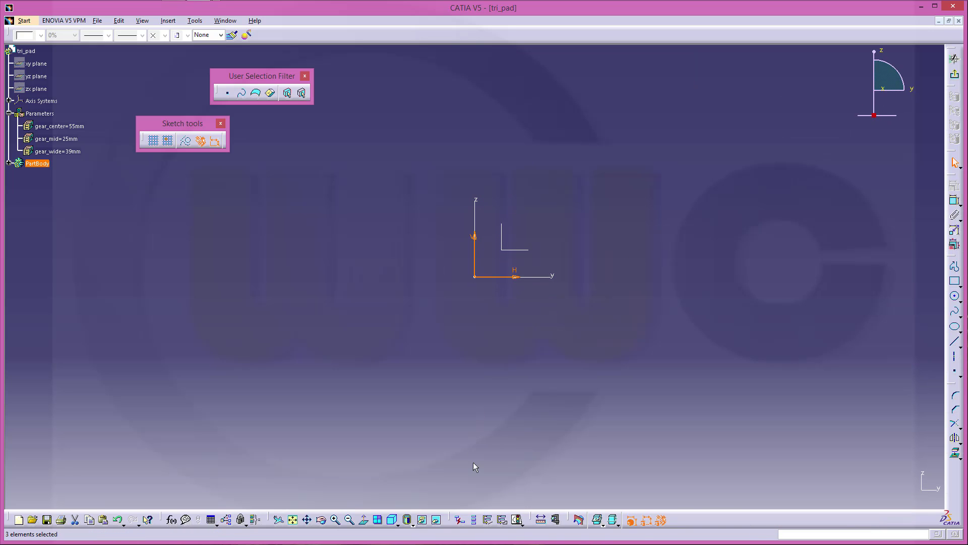
left_click(426, 519)
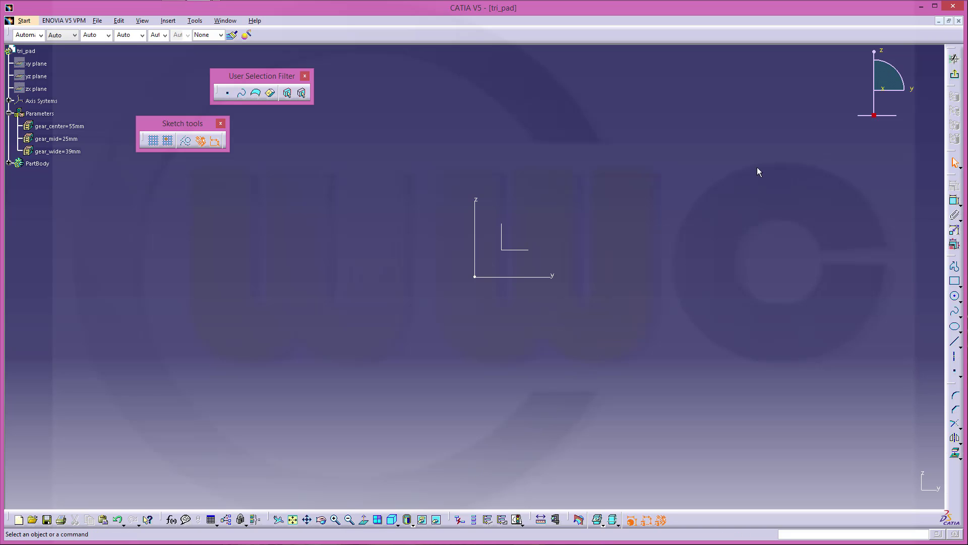
Draw an upright rectangle about 42 mm wide and 75 mm high across the z axis, just above the y axis.
left_click(954, 281)
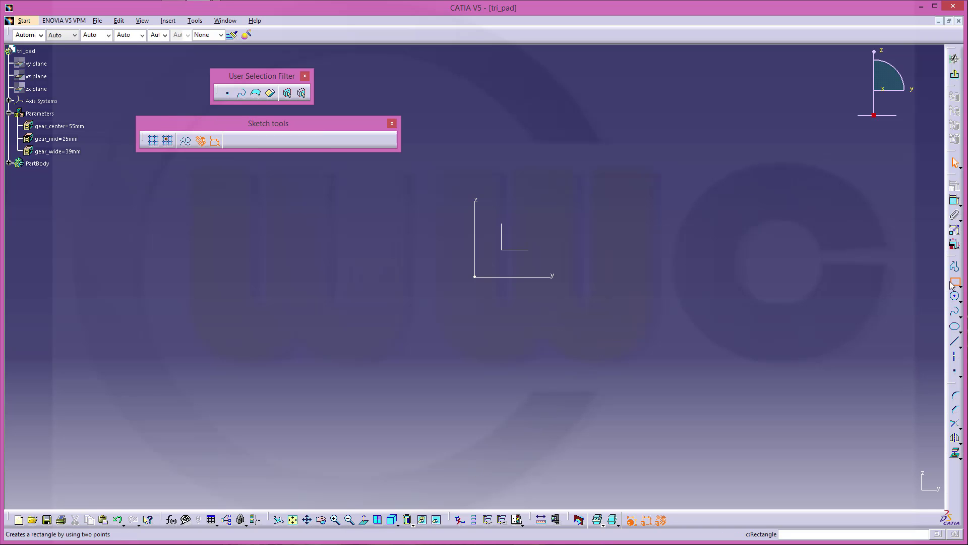
left_click(429, 120)
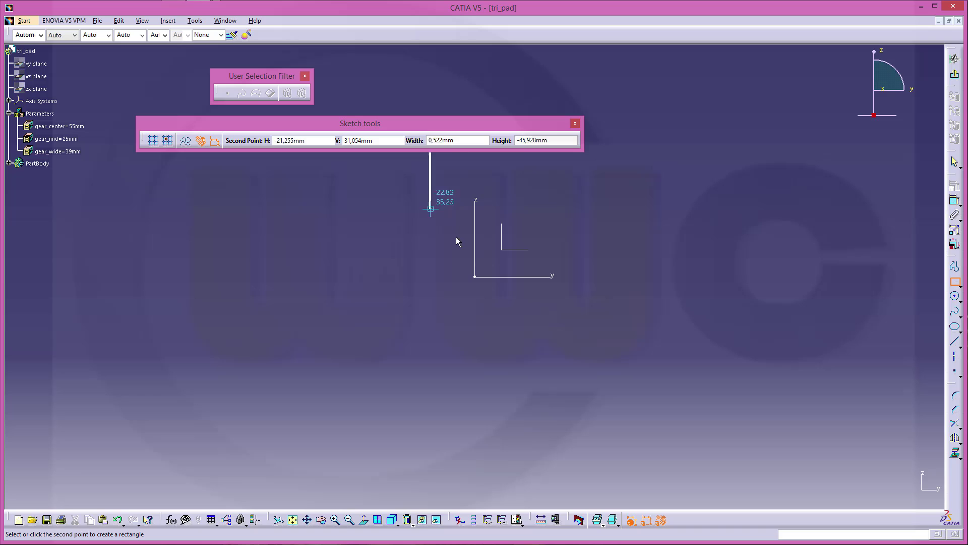
left_click(511, 264)
left_click(498, 256)
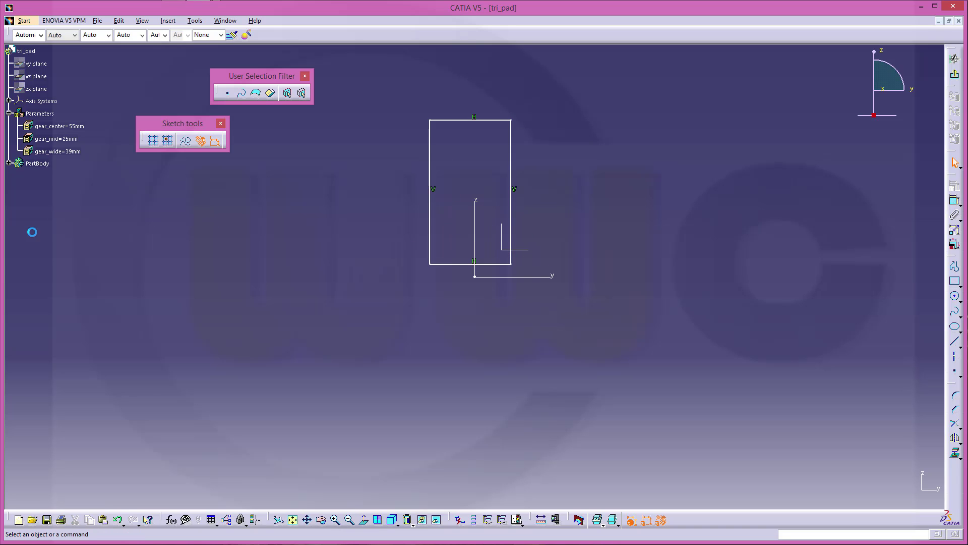
Delete all four automatic parallelism constraints of the rectangle from the sketch's constraints.
left_click(8, 162)
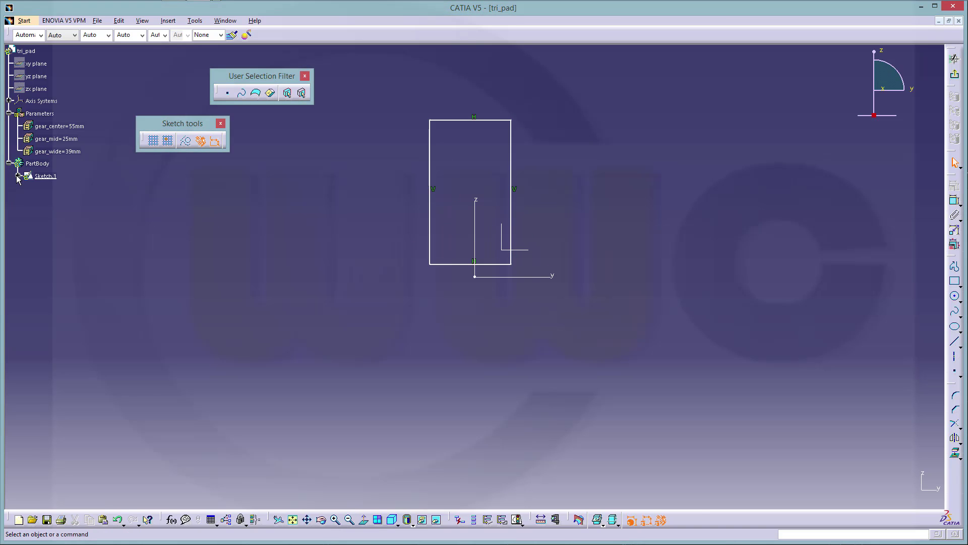
left_click(18, 175)
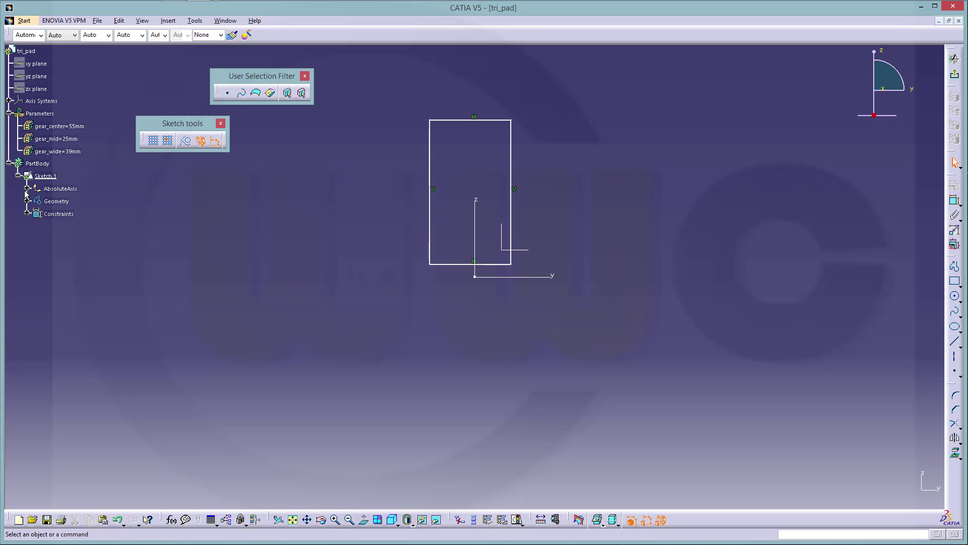
left_click(28, 213)
left_click(68, 226)
left_click(69, 238, "ctrl")
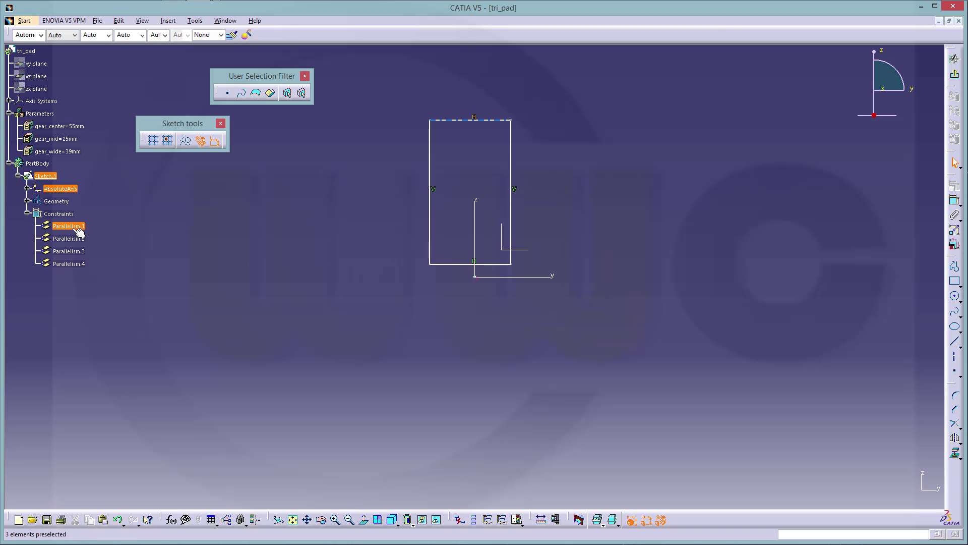
left_click(78, 265, "ctrl")
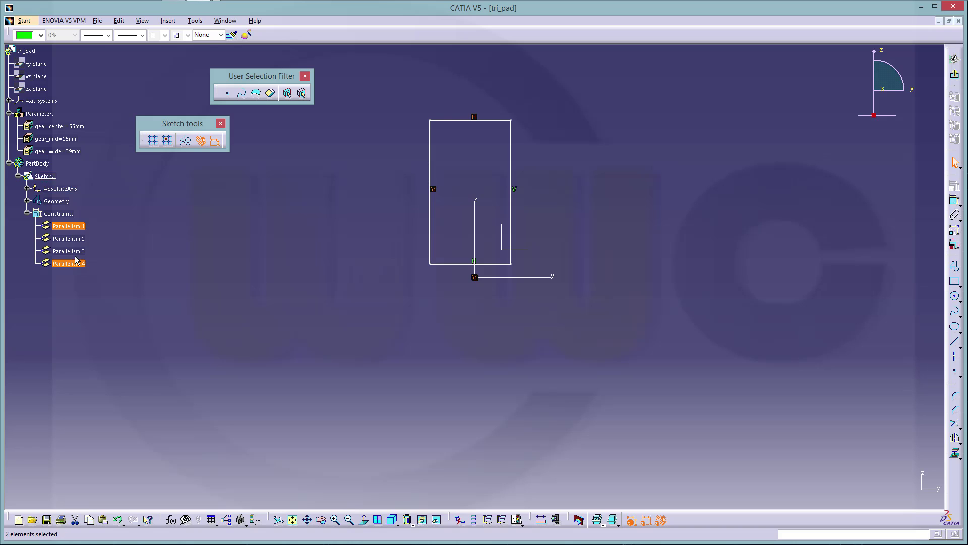
left_click(78, 226, "ctrl")
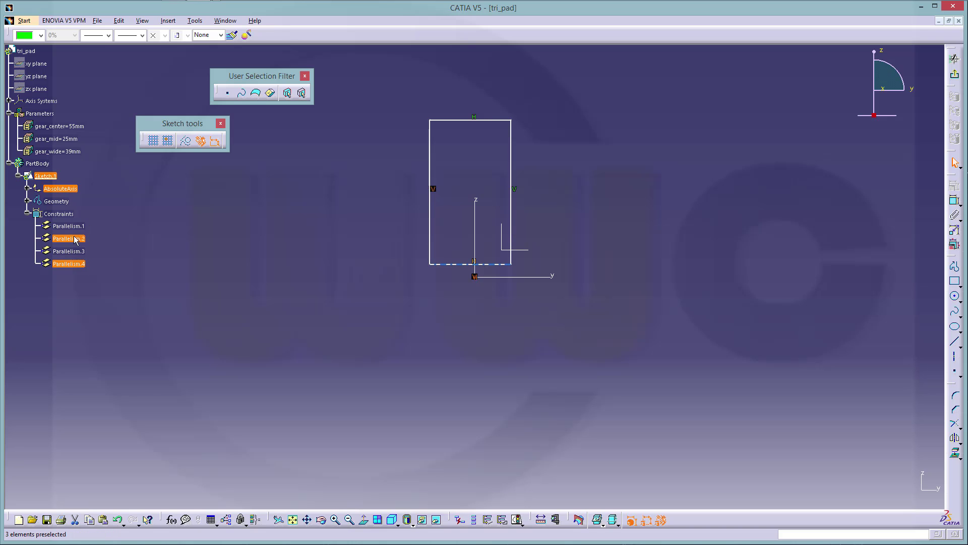
left_click(73, 238, "ctrl")
left_click(70, 225)
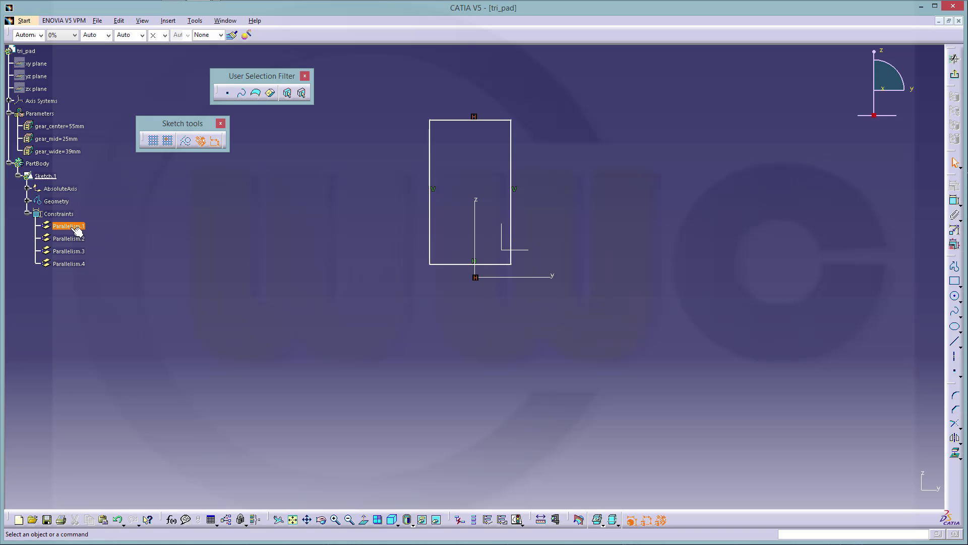
left_click(62, 263, "shift")
key("Delete")
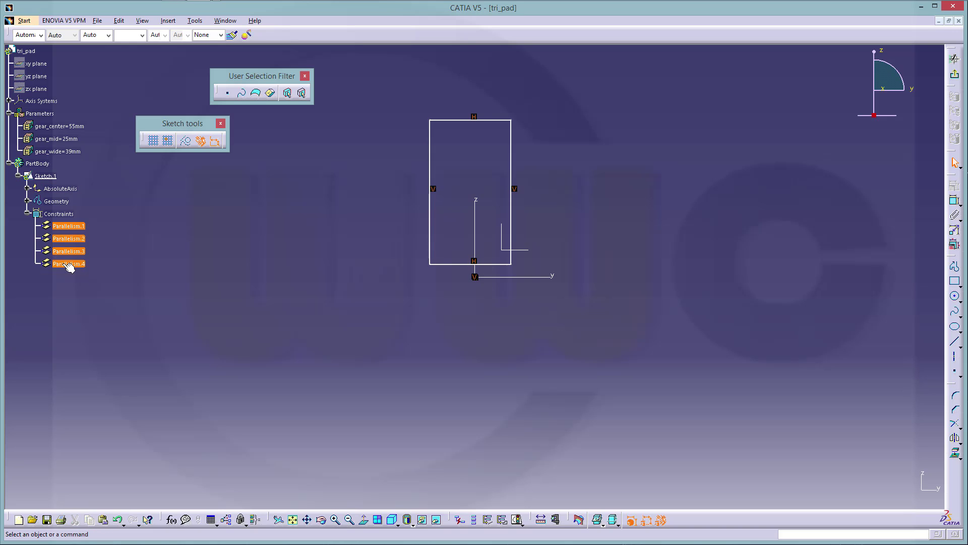
Dimension the distance between the rectangle's two vertical sides and set it to 40 mm.
left_click(955, 206)
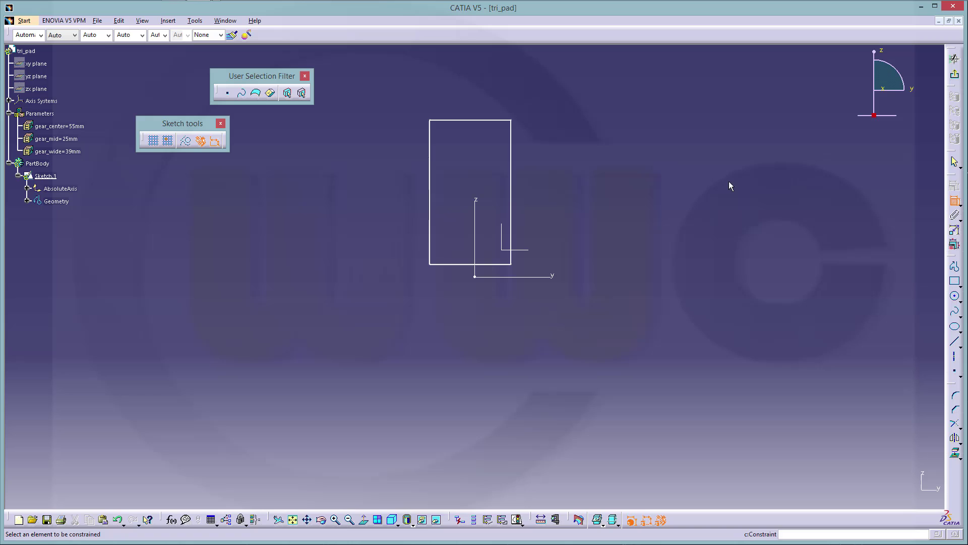
left_click(437, 166)
left_click(510, 154)
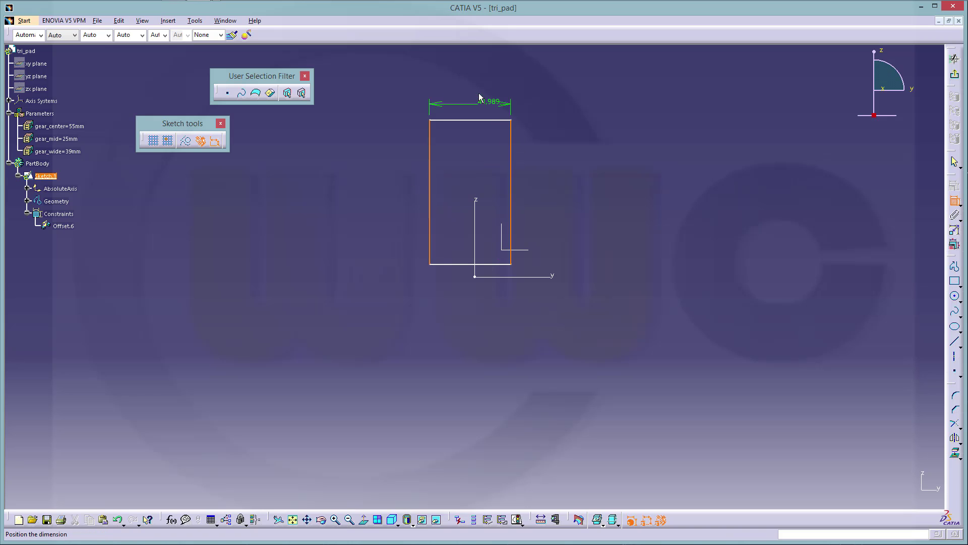
left_click(478, 94)
double_click(478, 94)
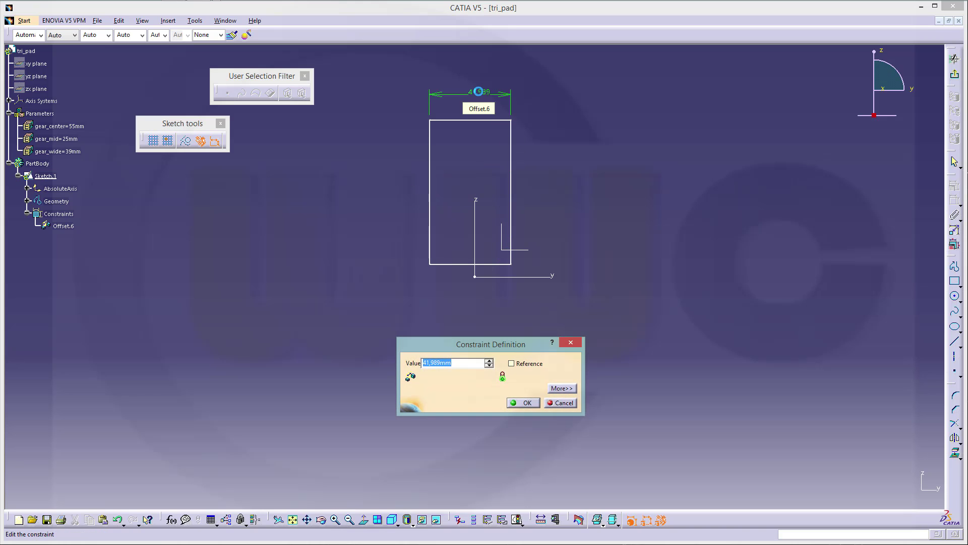
type("40")
key("Return")
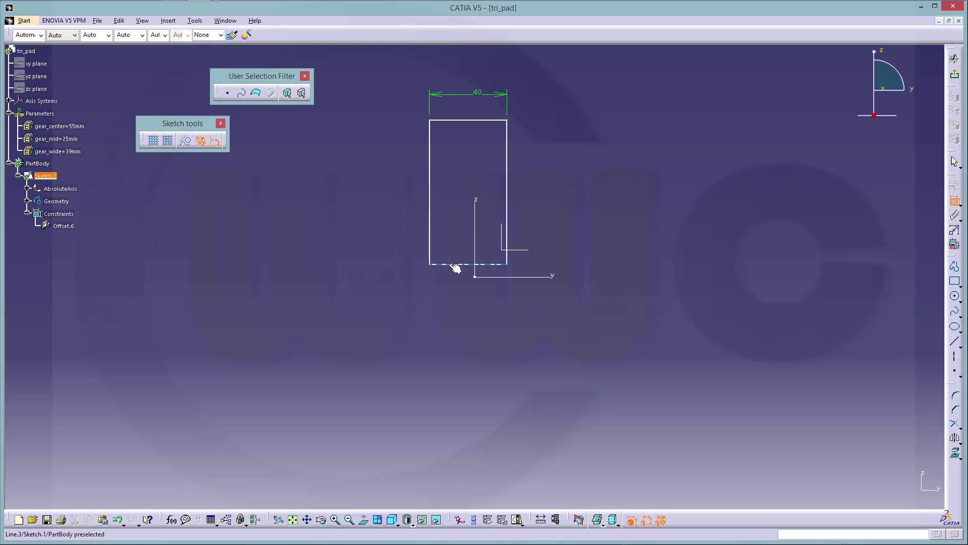
Constrain the rectangle's bottom edge to be coincident with the y axis.
left_click(455, 265)
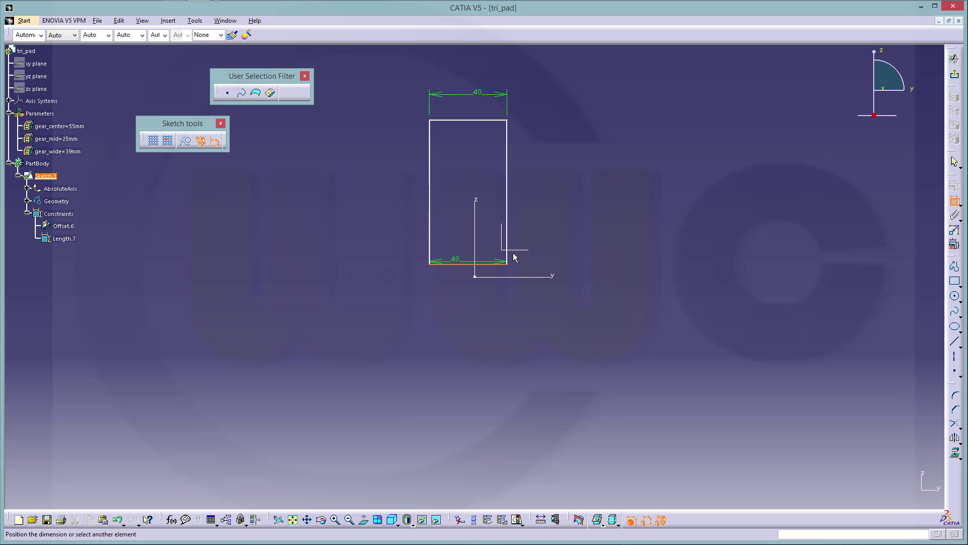
left_click(558, 277)
right_click(630, 264)
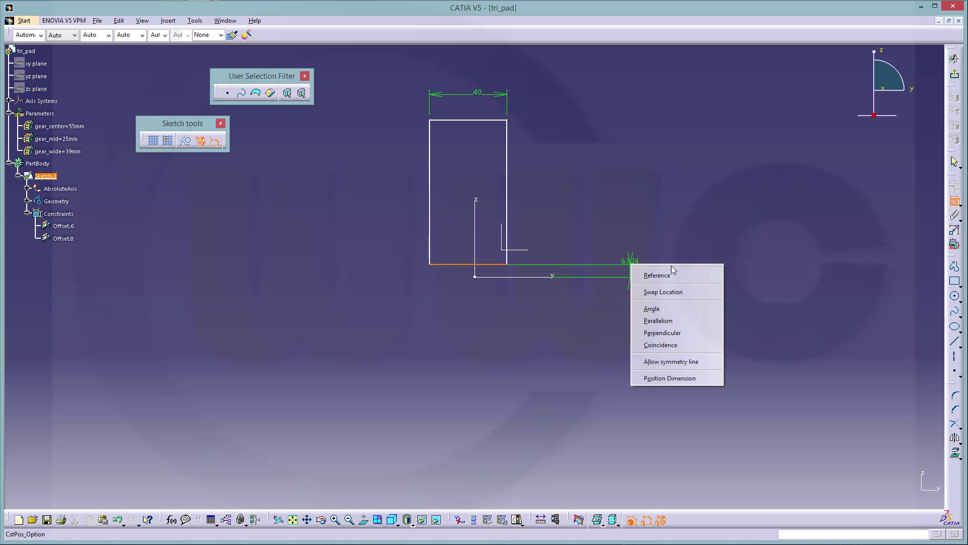
left_click(661, 345)
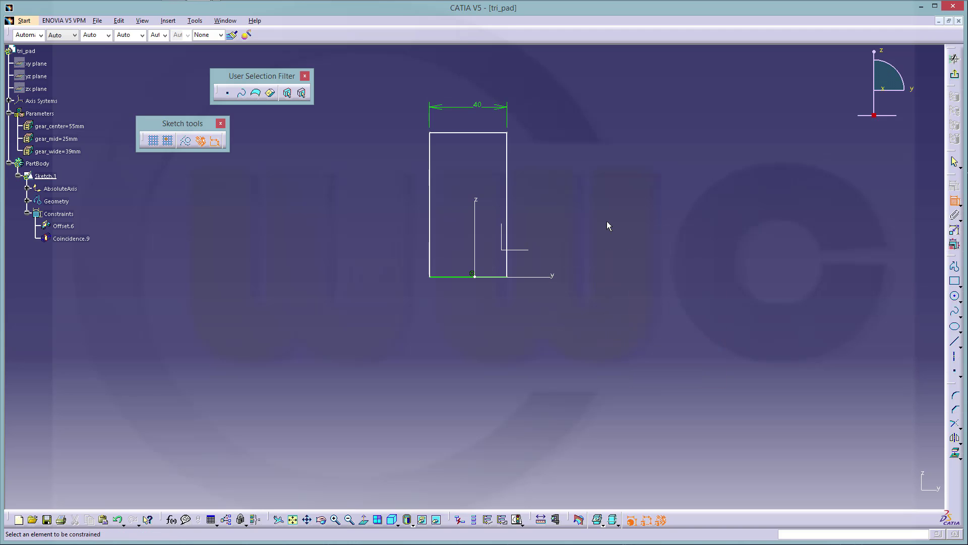
Make the rectangle's two vertical sides symmetric about the z axis.
left_click(507, 182)
left_click(430, 191)
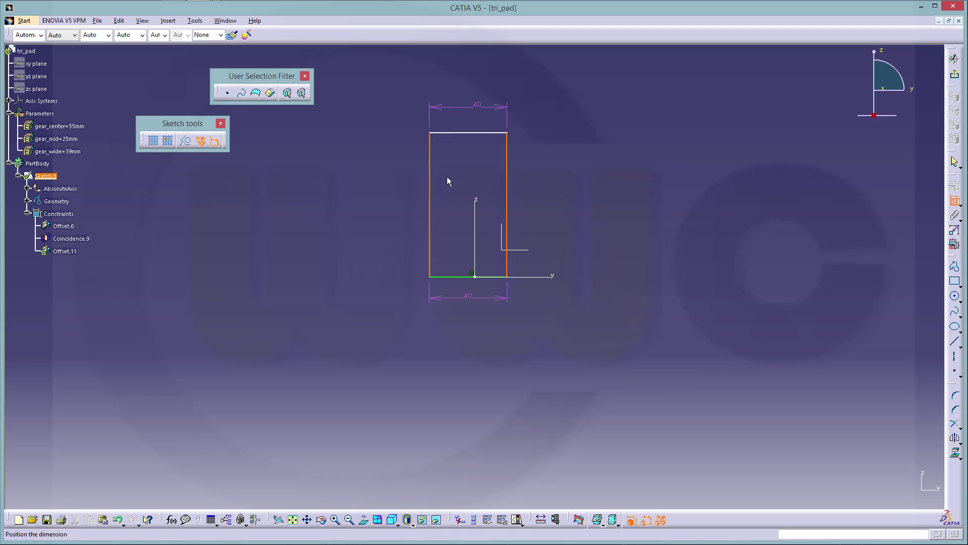
right_click(461, 167)
left_click(494, 265)
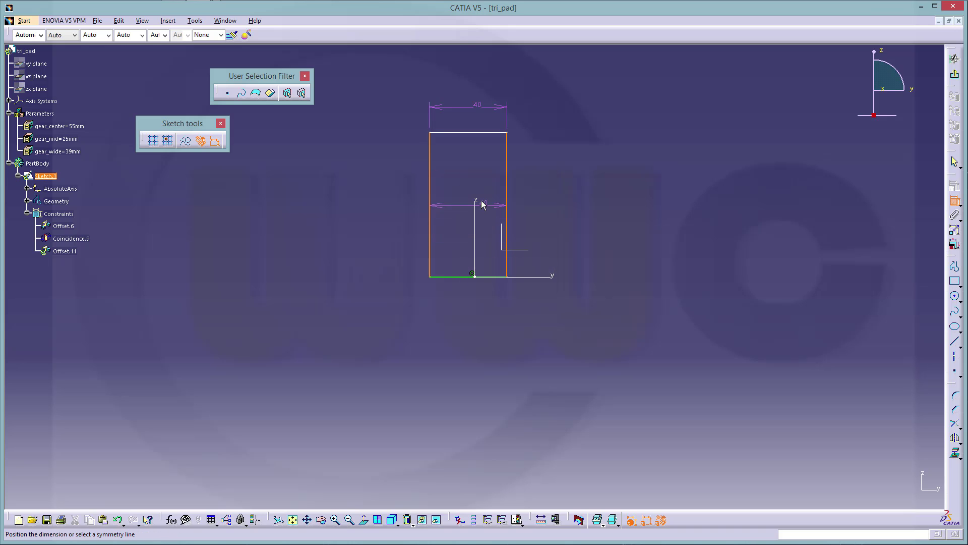
left_click(478, 204)
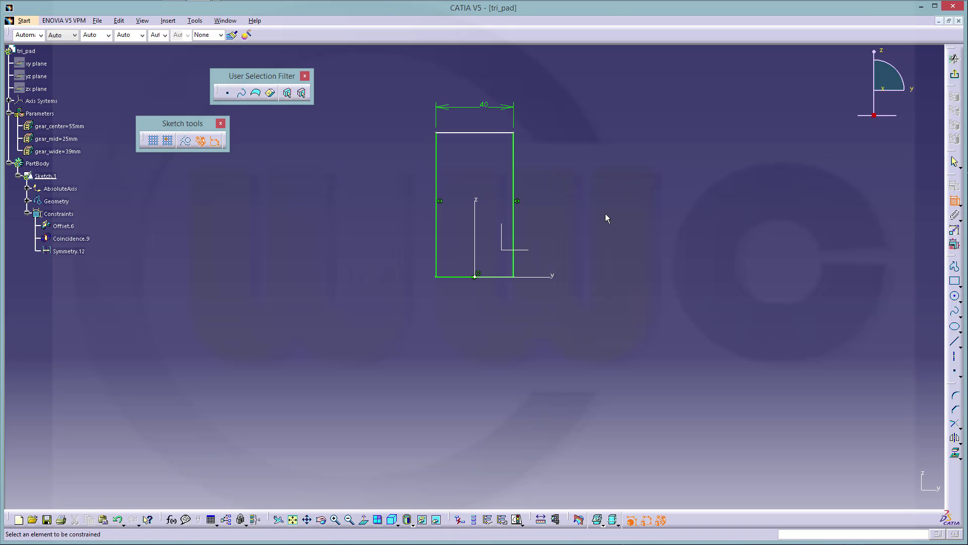
Constrain the rectangle's top and bottom edges to be parallel to each other.
left_click(456, 133)
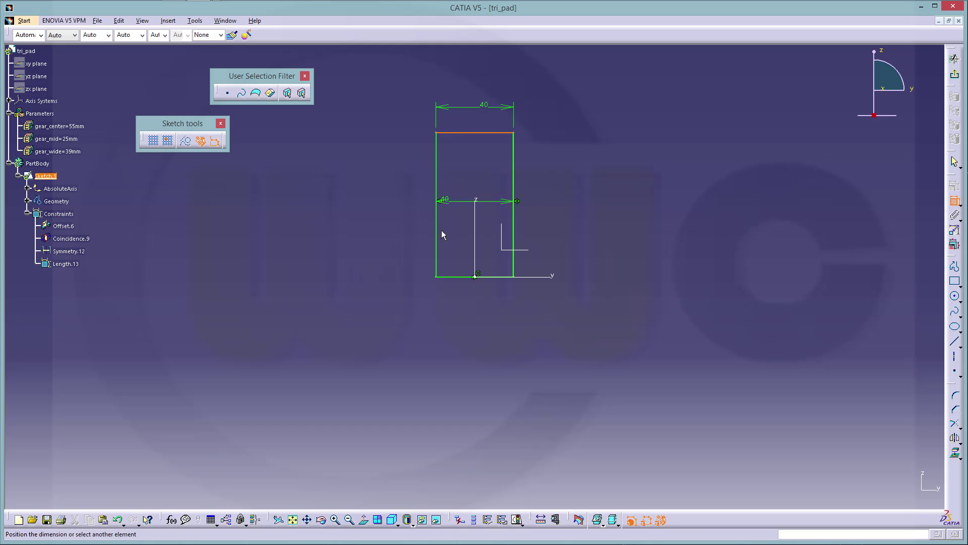
left_click(449, 277)
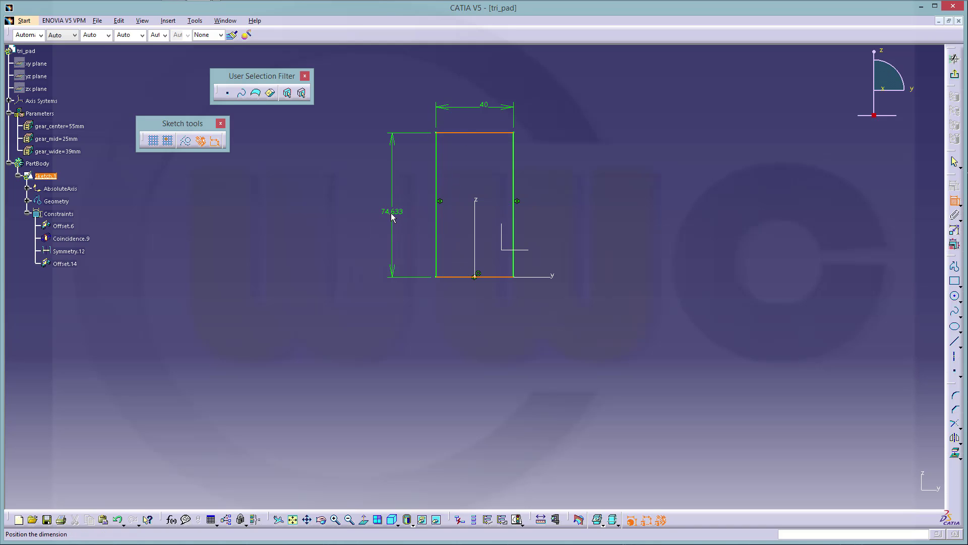
right_click(392, 217)
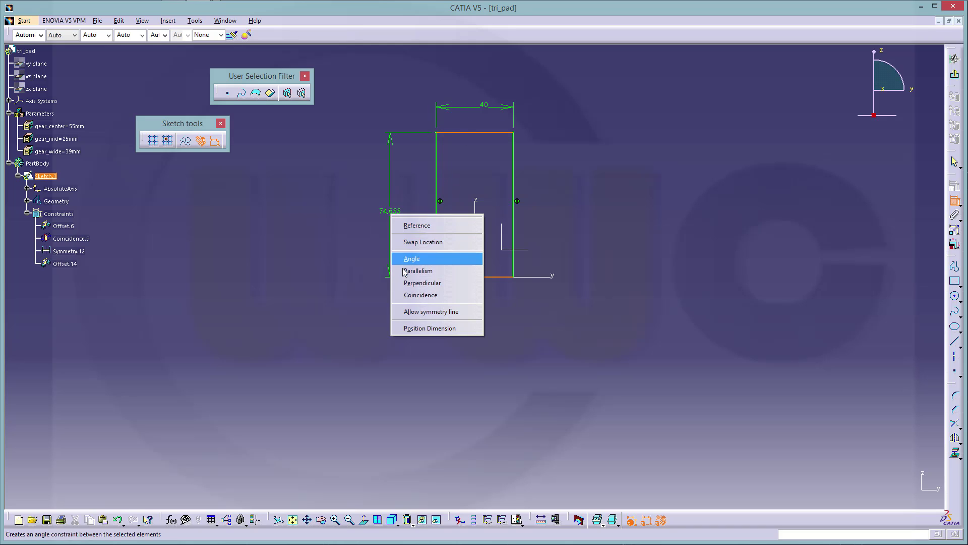
left_click(409, 270)
left_click(394, 202)
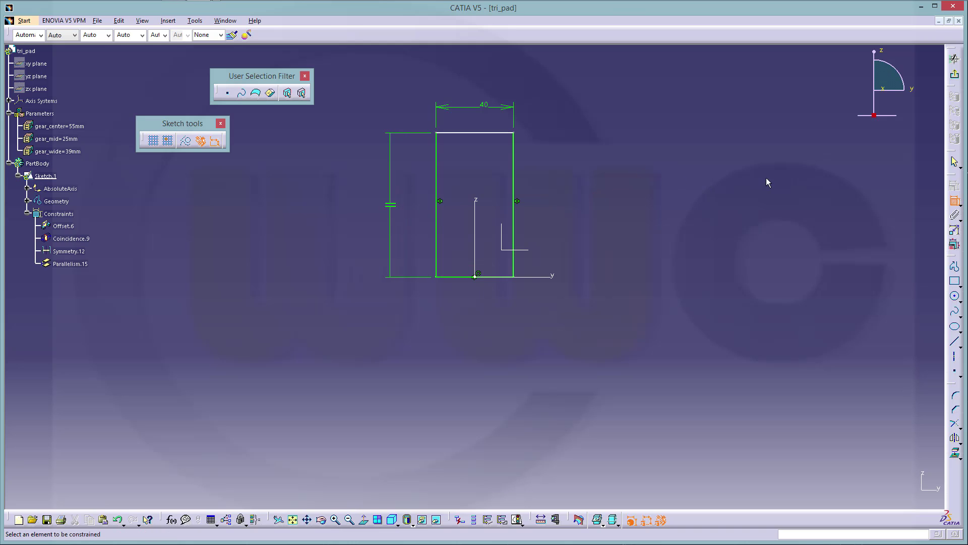
left_click(959, 200)
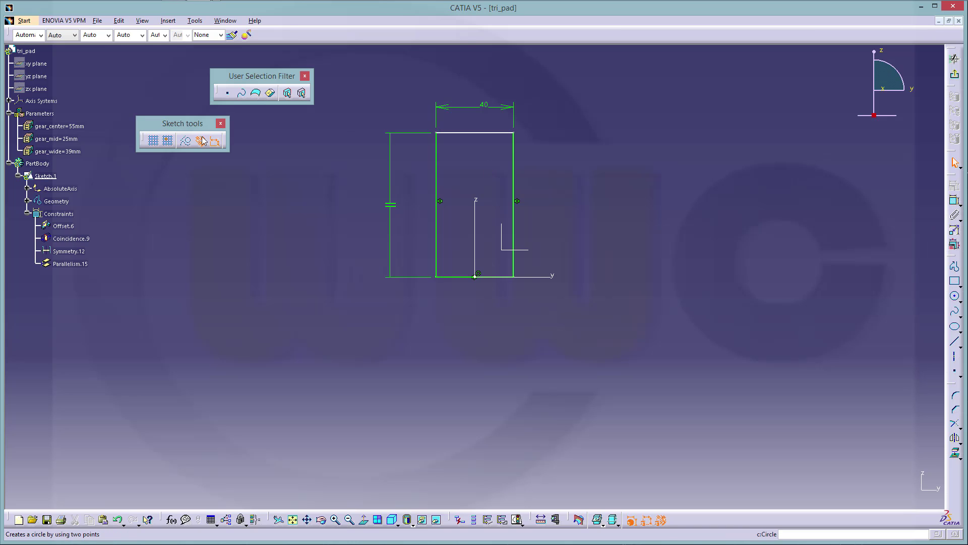
Sketch a construction circle about 22 mm in radius to the right of the rectangle and delete its automatic tangency constraint.
left_click(186, 142)
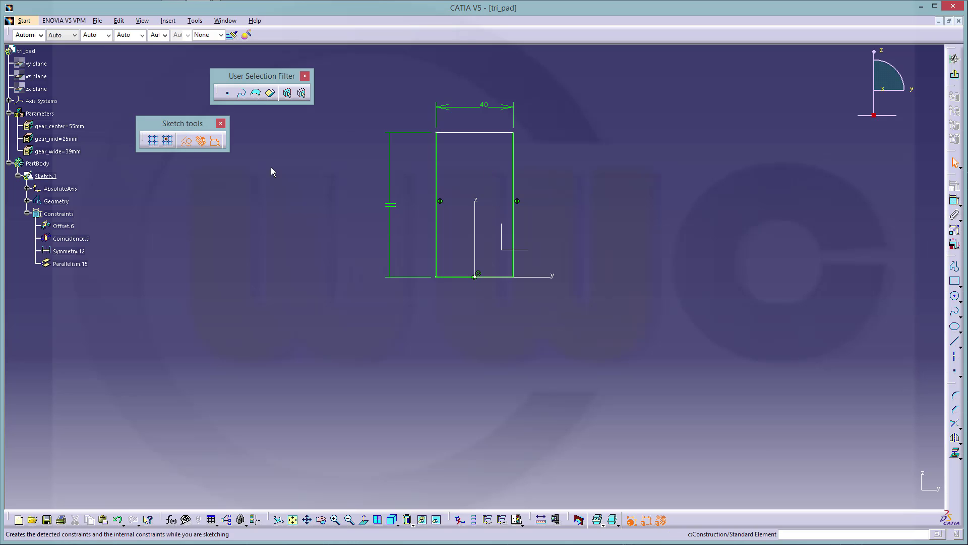
left_click(954, 298)
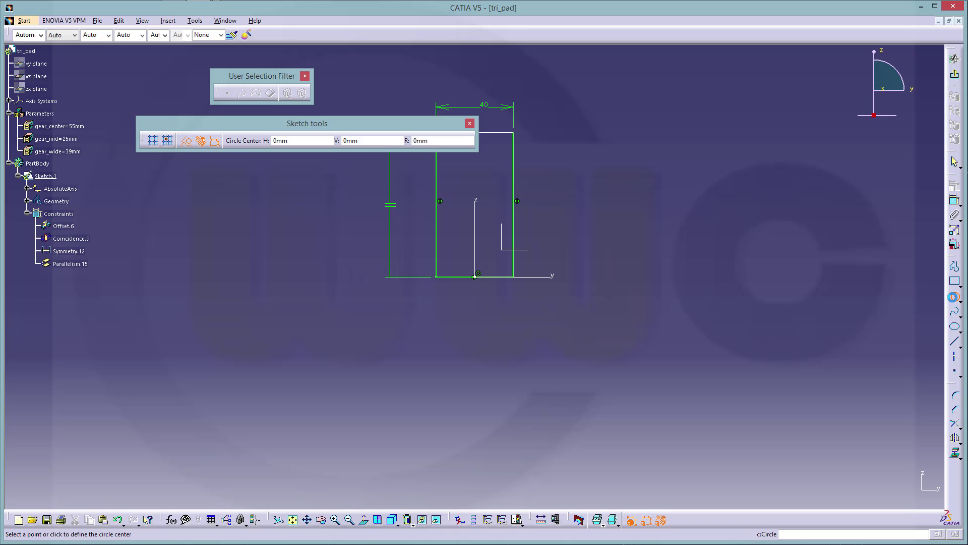
left_click(673, 233)
left_click(714, 245)
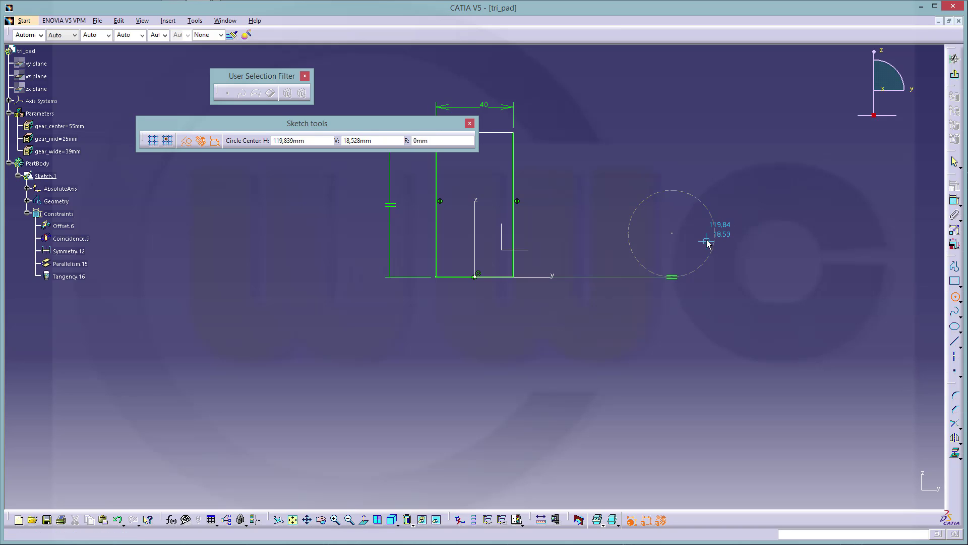
key("Escape")
left_click(674, 278)
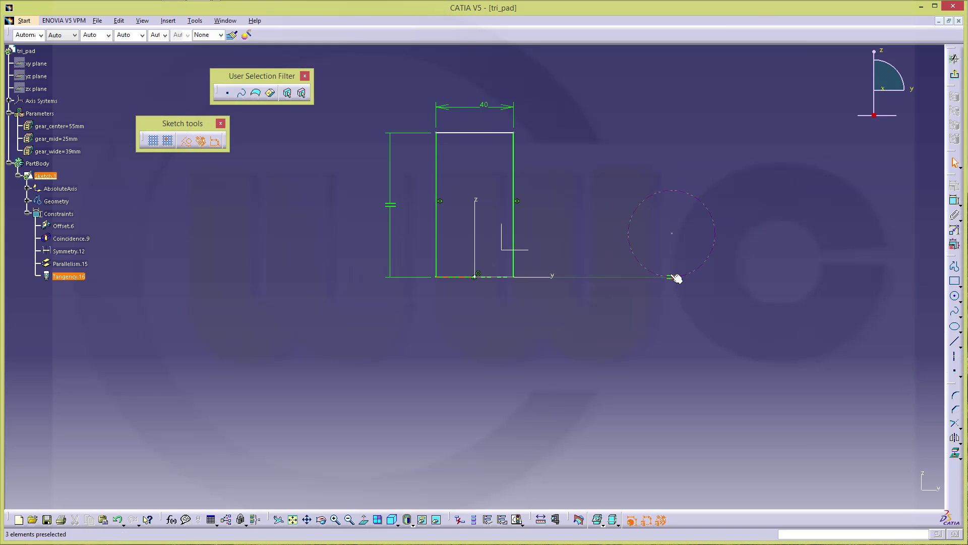
key("Delete")
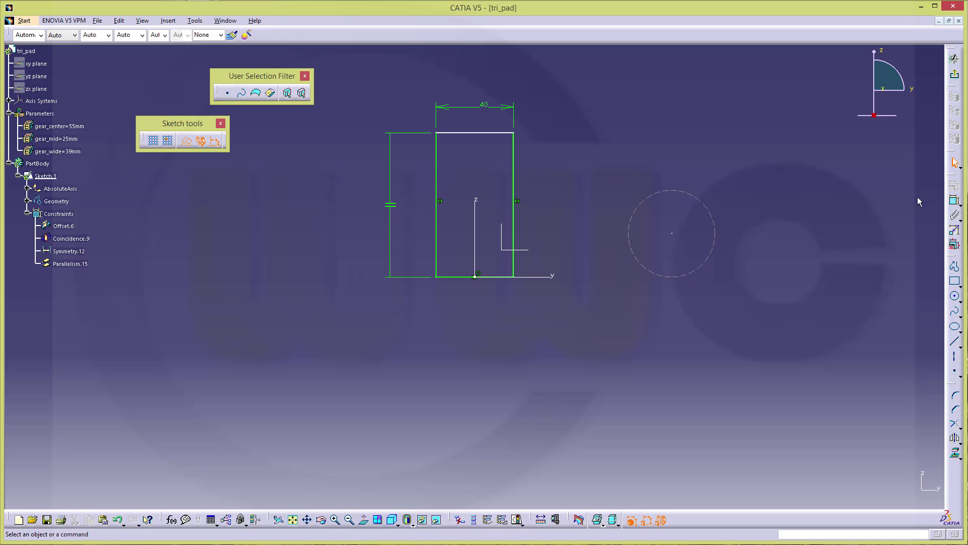
Sketch two more construction circles above the first one, about 25 mm and 20 mm in radius.
left_click(955, 297)
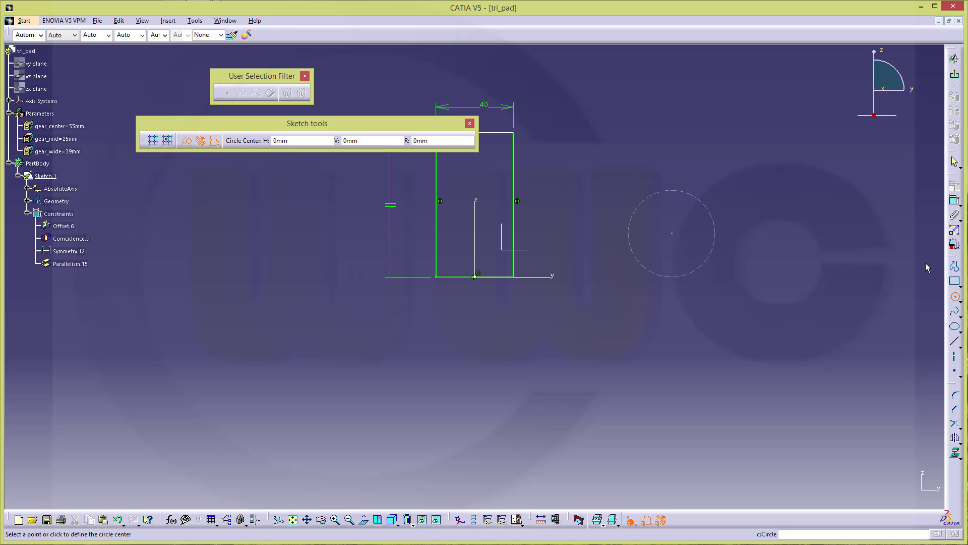
left_click(668, 130)
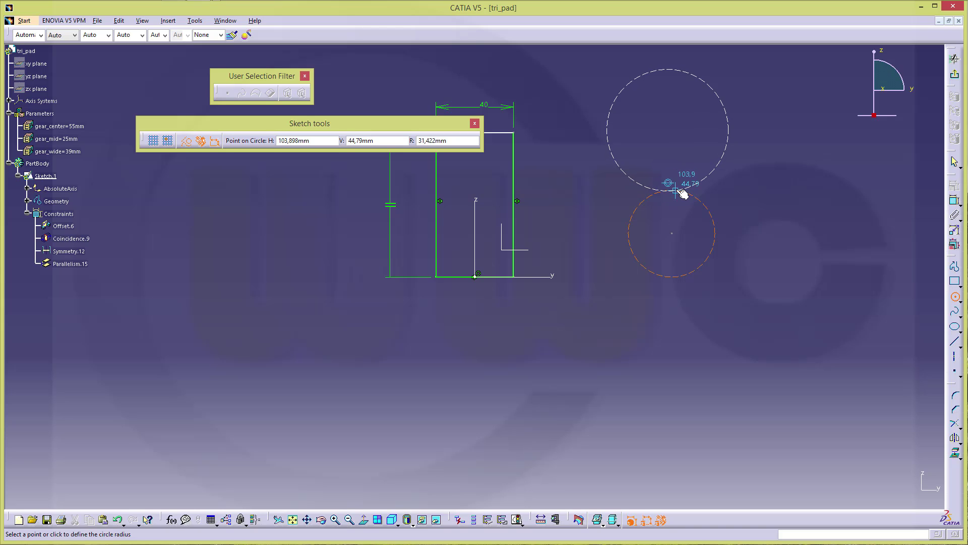
left_click(674, 179)
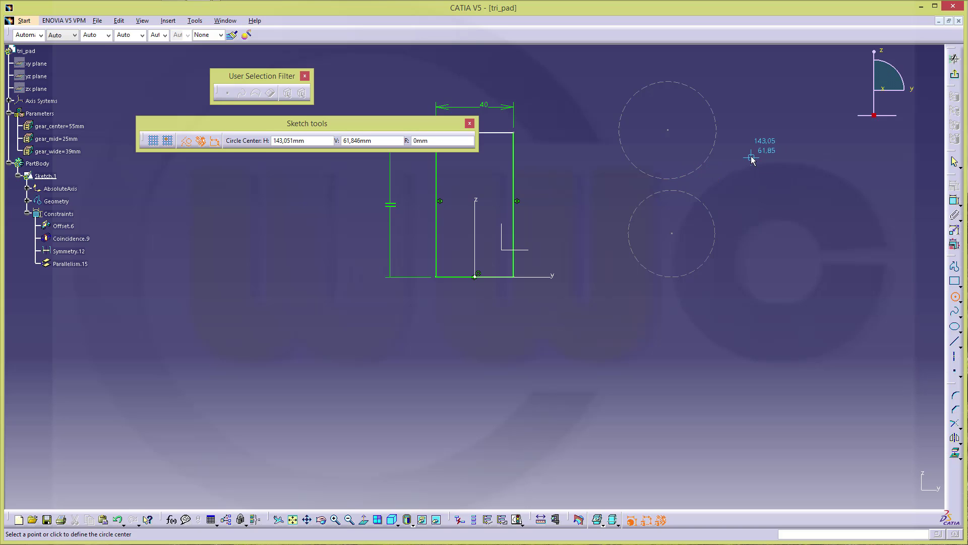
middle_click_drag(752, 159, 726, 317)
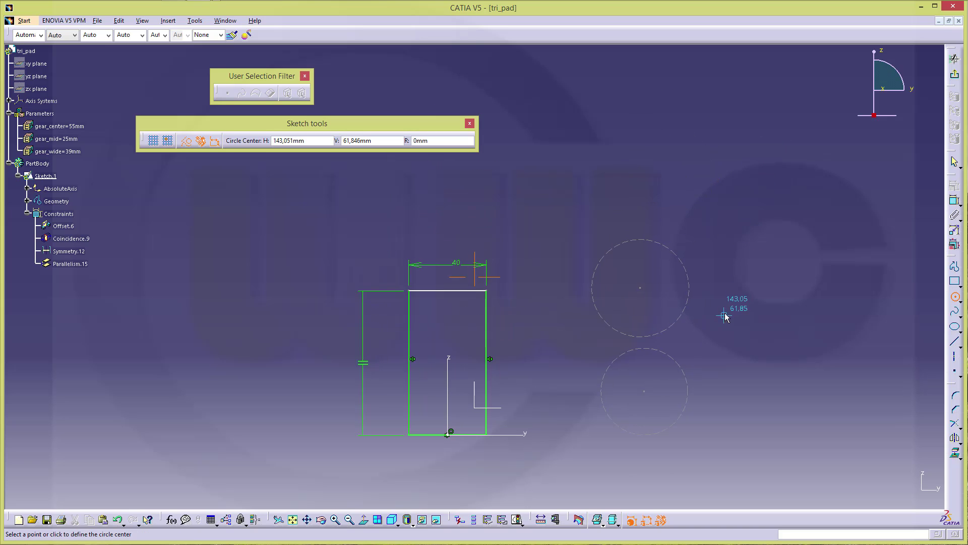
left_click(641, 161)
left_click(650, 198)
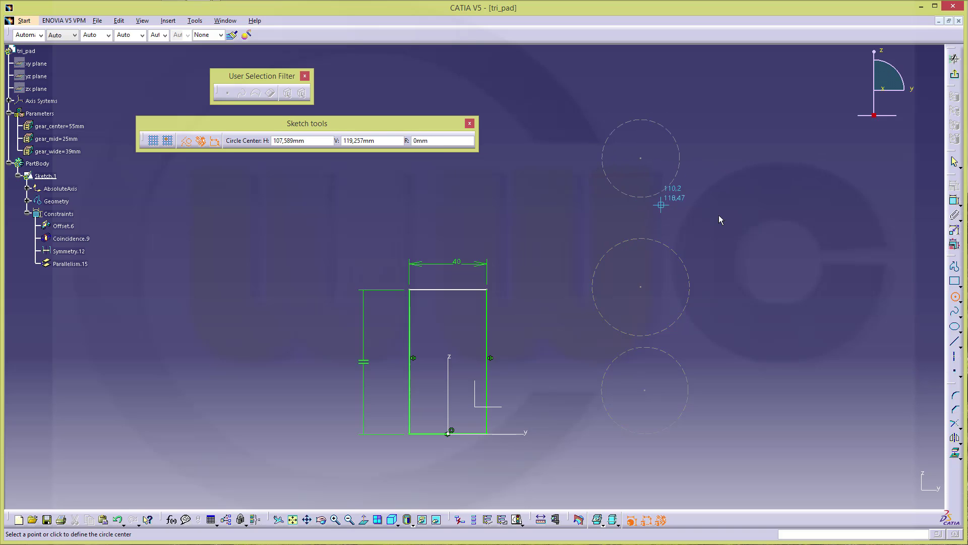
left_click(755, 212)
key("Escape")
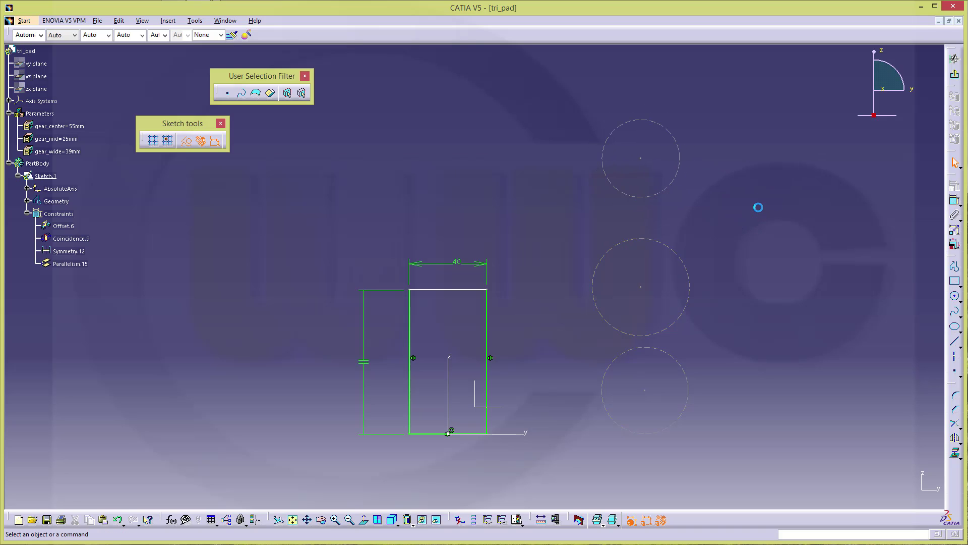
Dimension the lowest construction circle's radius and link it to the gear_center parameter with a formula.
left_click(954, 202)
left_click(696, 386)
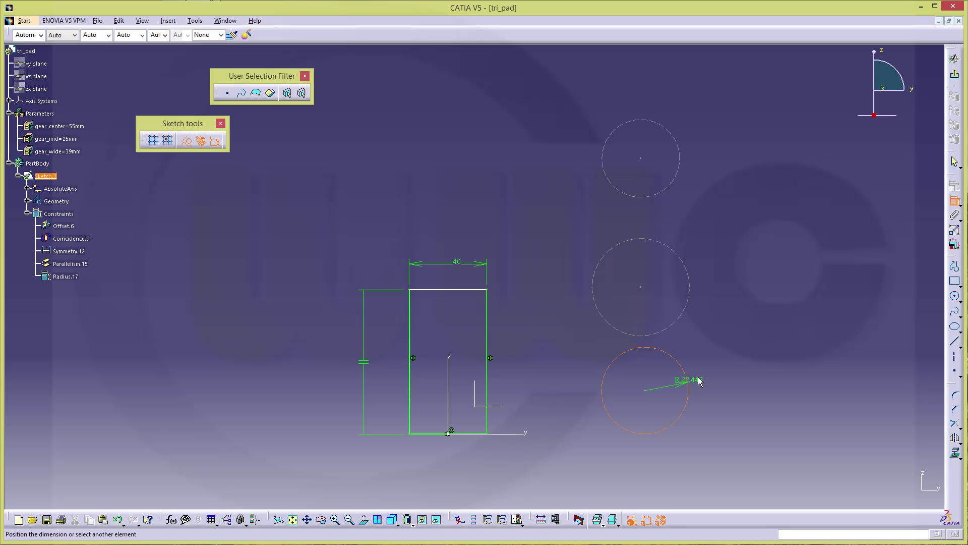
left_click(741, 353)
double_click(740, 355)
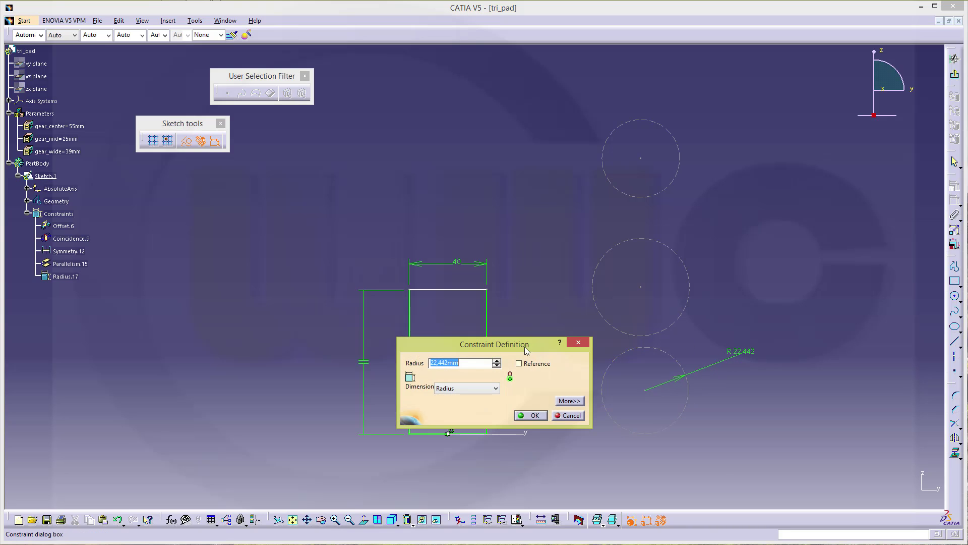
right_click(448, 362)
left_click(478, 369)
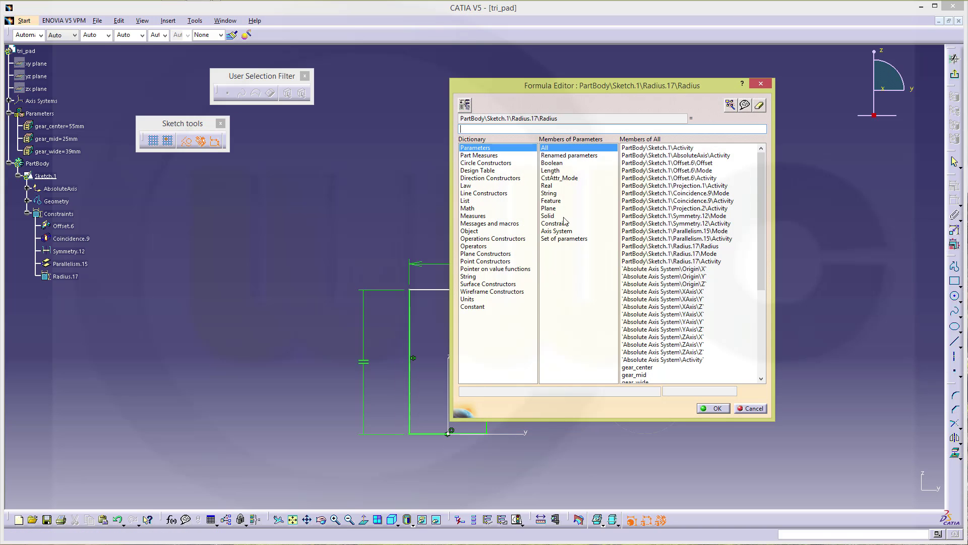
left_click(553, 155)
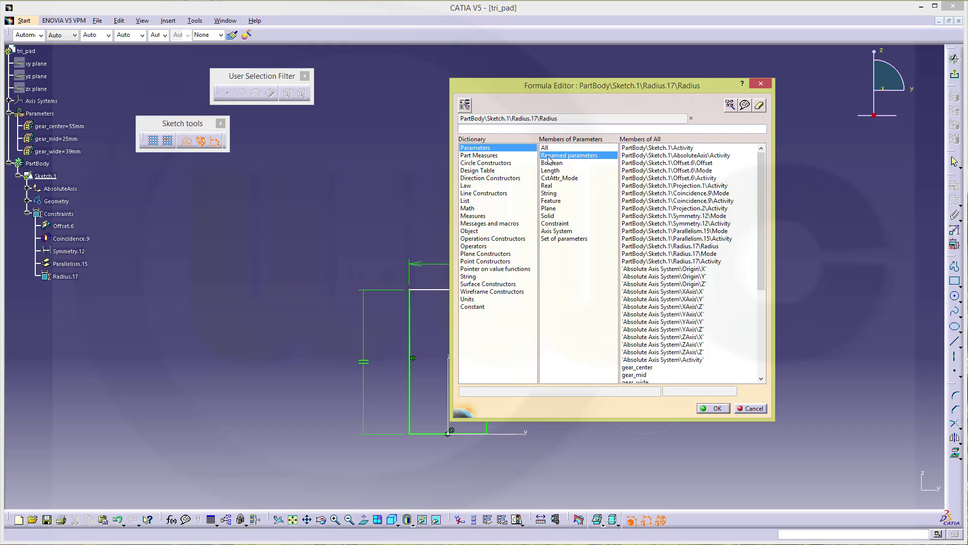
double_click(637, 148)
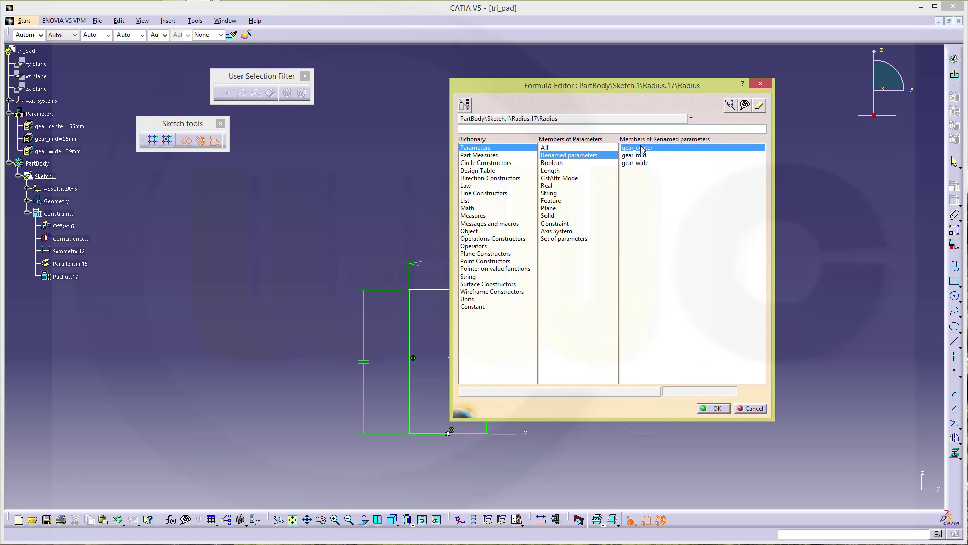
left_click(716, 409)
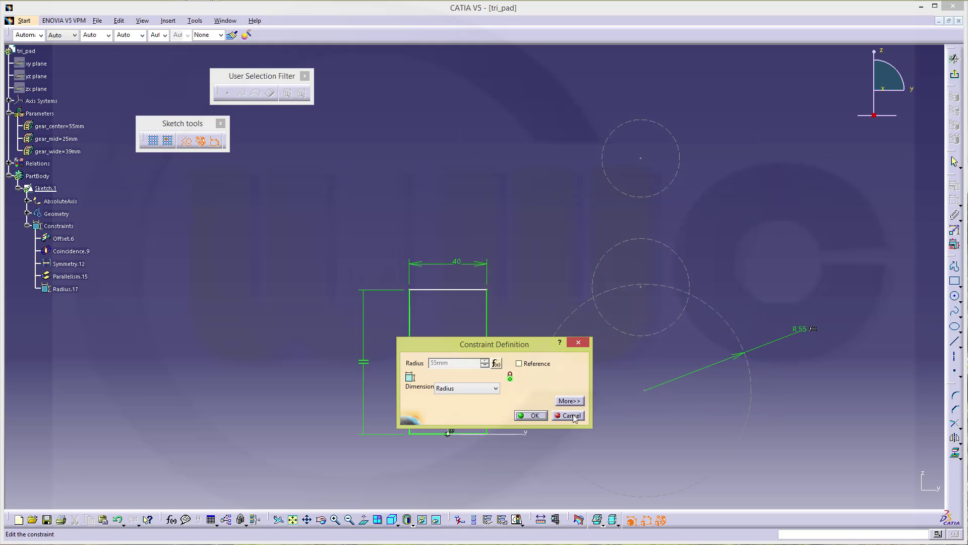
left_click(539, 415)
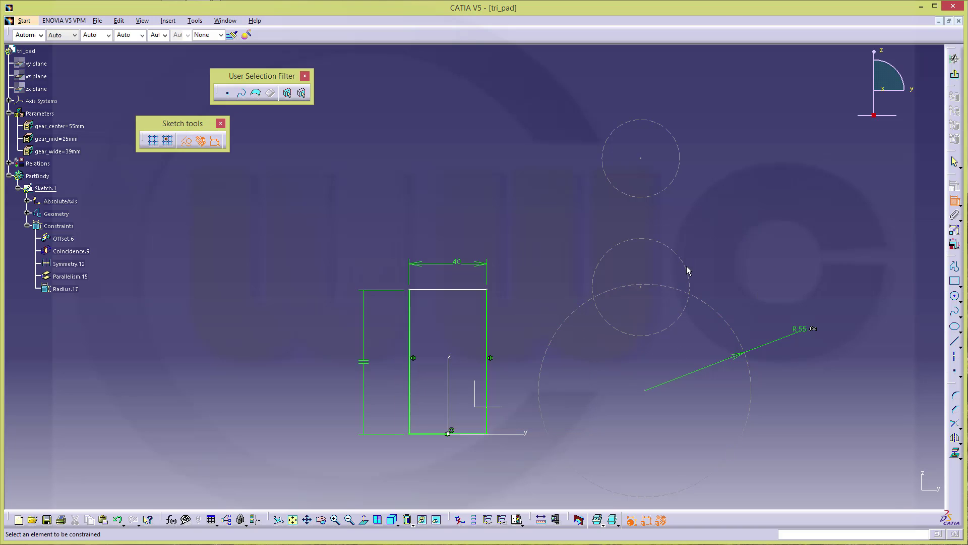
Dimension the middle construction circle's radius and try to link it to the gear_mid parameter with a formula.
left_click(686, 266)
left_click(721, 231)
double_click(721, 232)
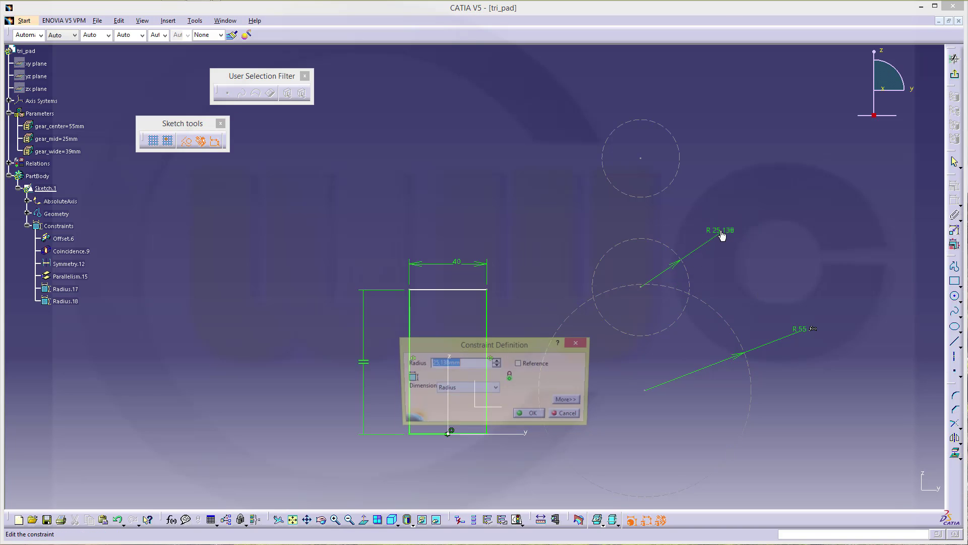
right_click(470, 361)
left_click(470, 368)
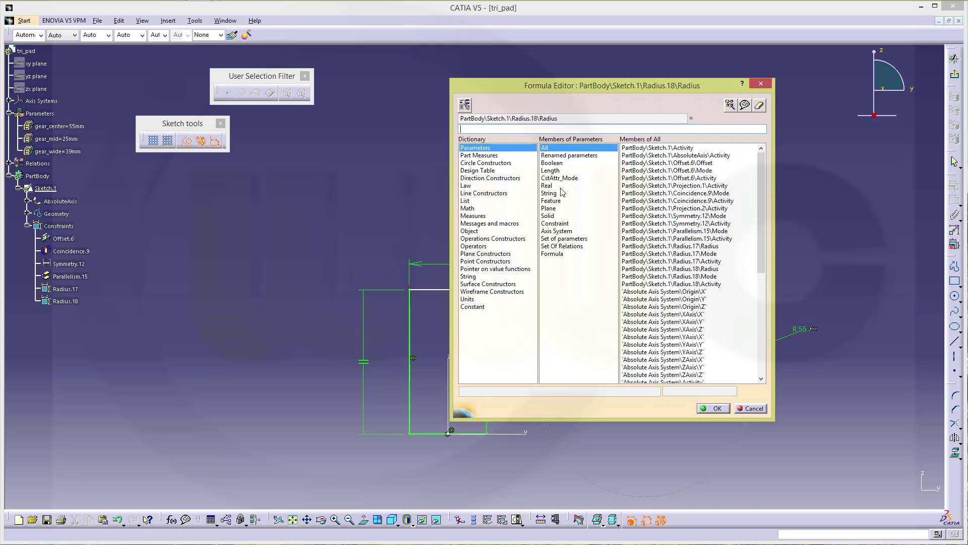
left_click(570, 156)
left_click(646, 156)
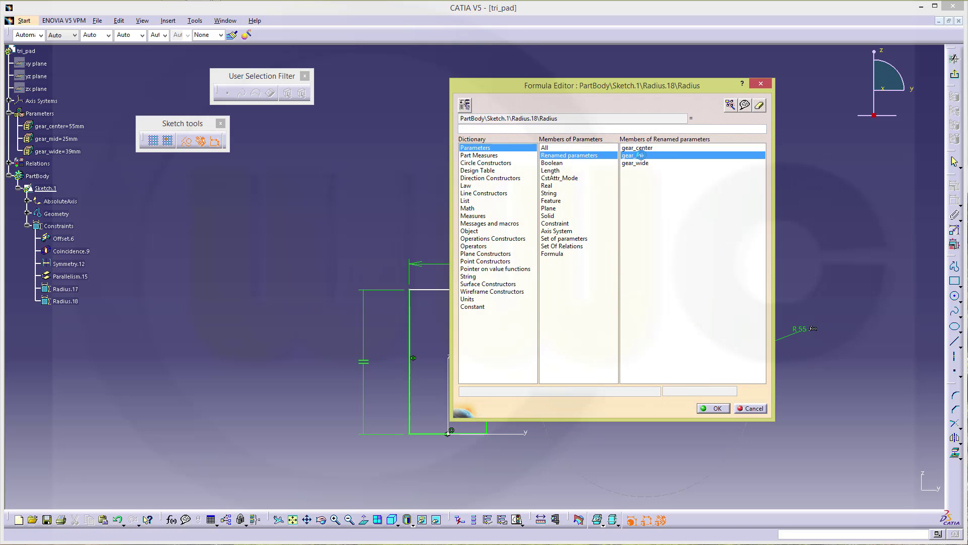
left_click(713, 408)
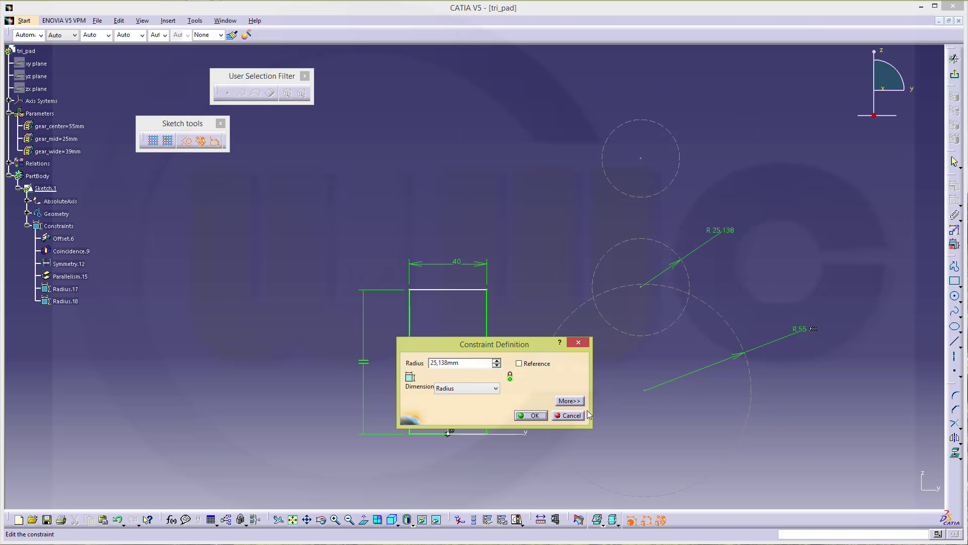
left_click(535, 416)
Dimension the topmost construction circle's radius and link it to the gear_wide parameter with a formula.
left_click(676, 174)
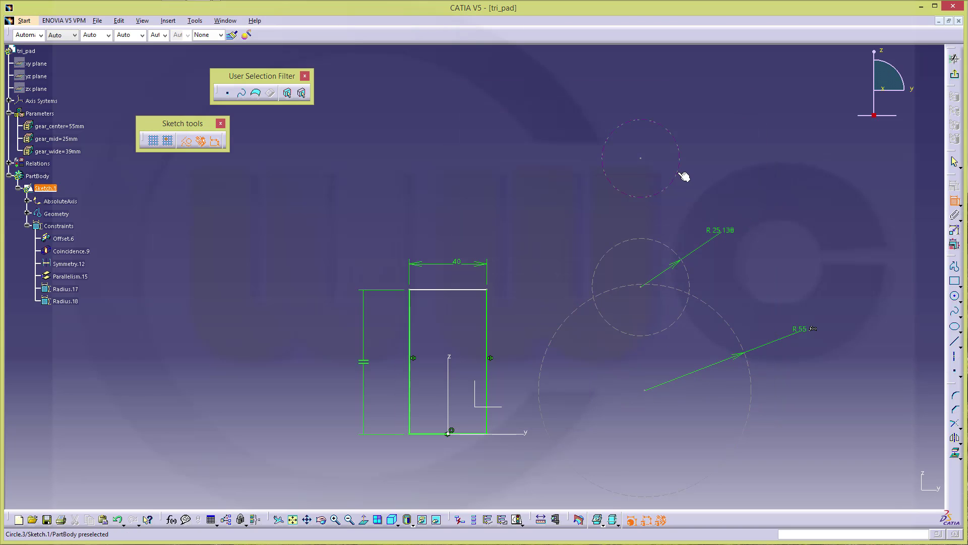
left_click(727, 172)
double_click(724, 167)
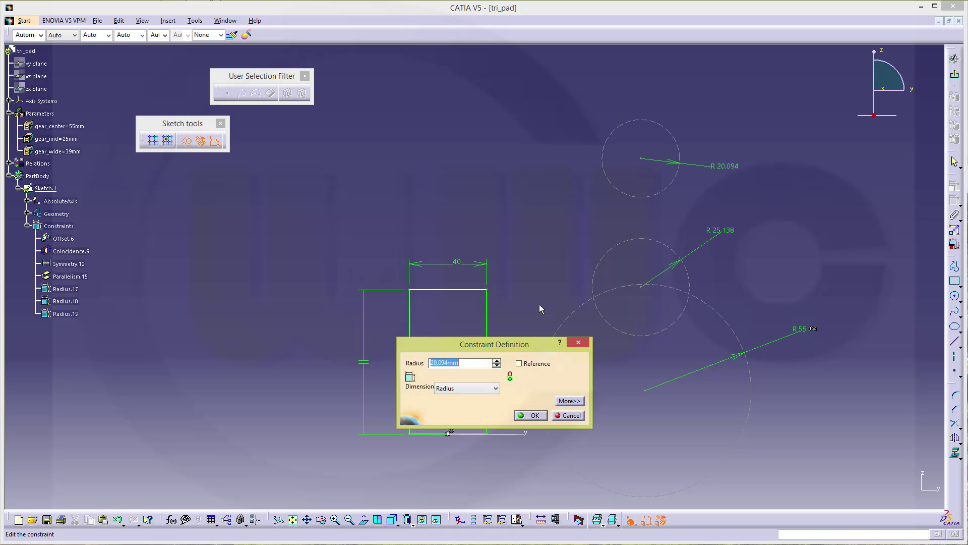
right_click(452, 364)
left_click(468, 374)
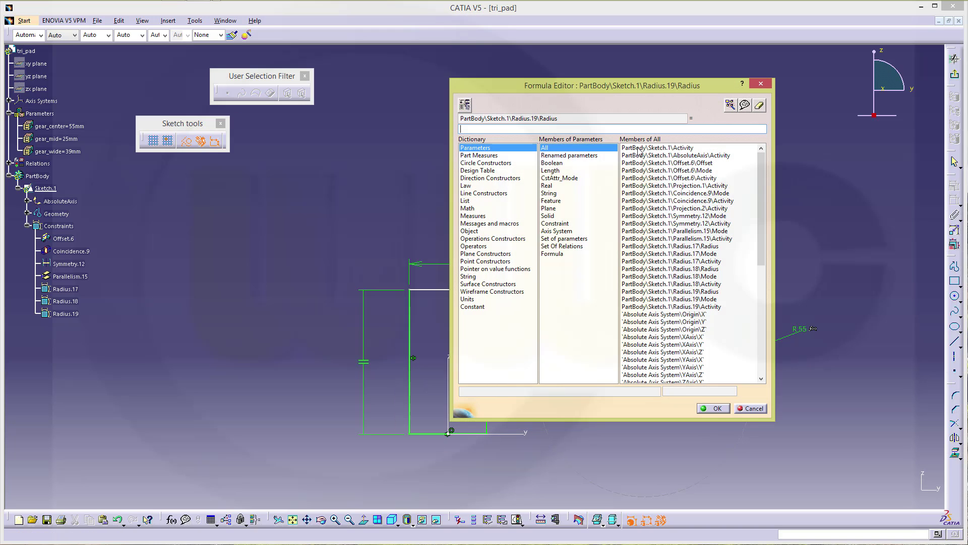
left_click(585, 155)
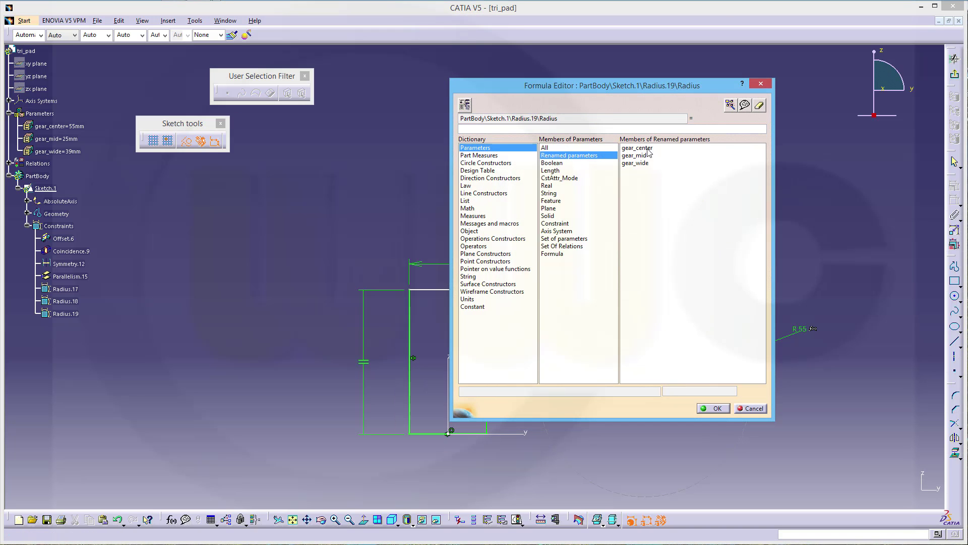
double_click(636, 162)
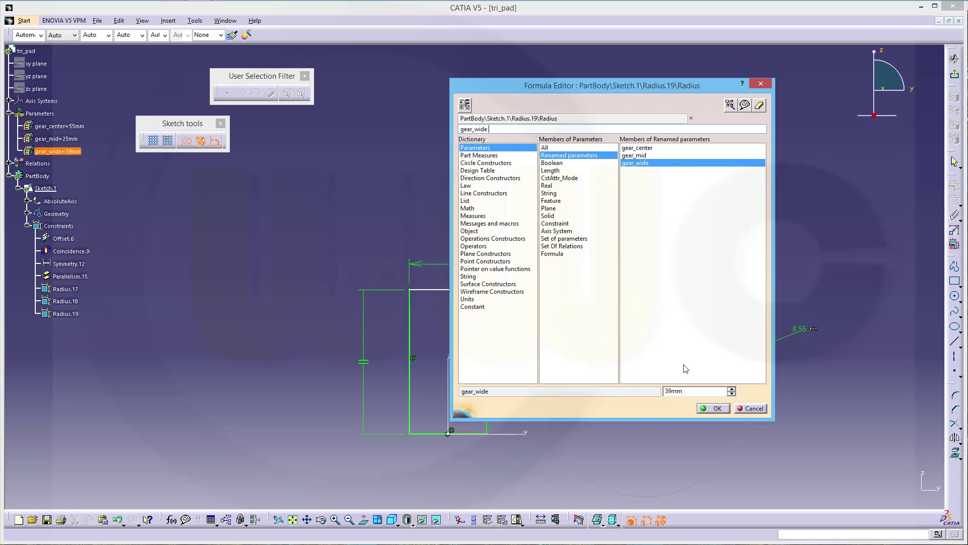
left_click(709, 409)
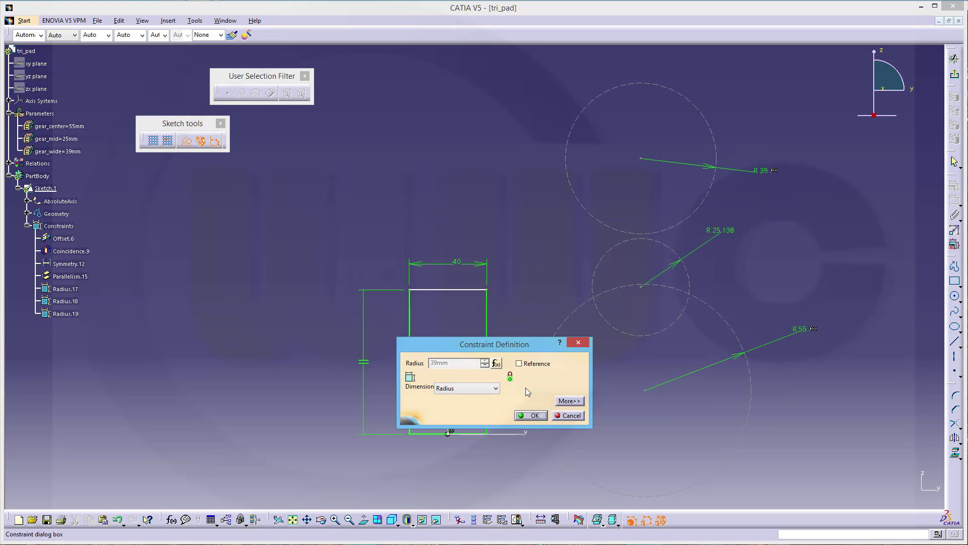
left_click(533, 416)
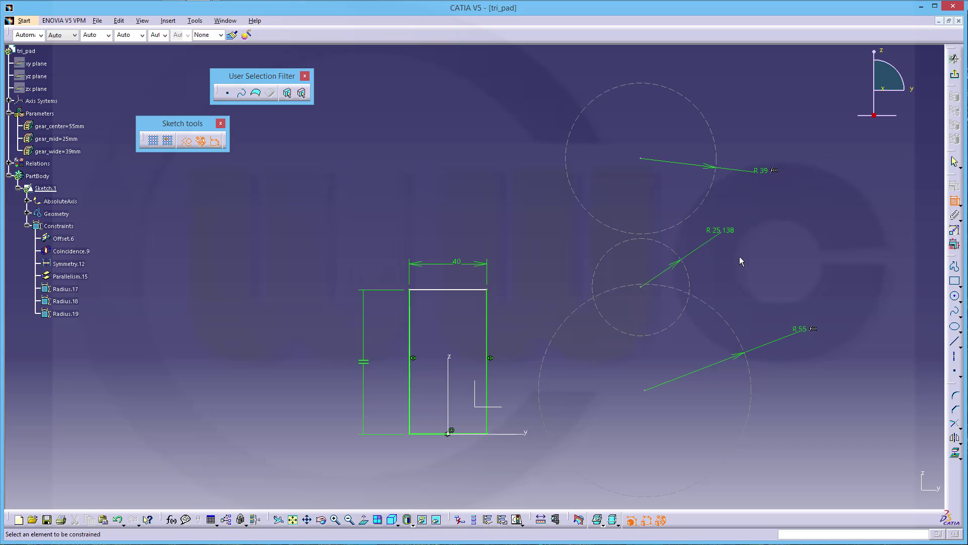
Constrain the lowest construction circle's centre to be coincident with both the horizontal y axis and the vertical z axis.
left_click(644, 391)
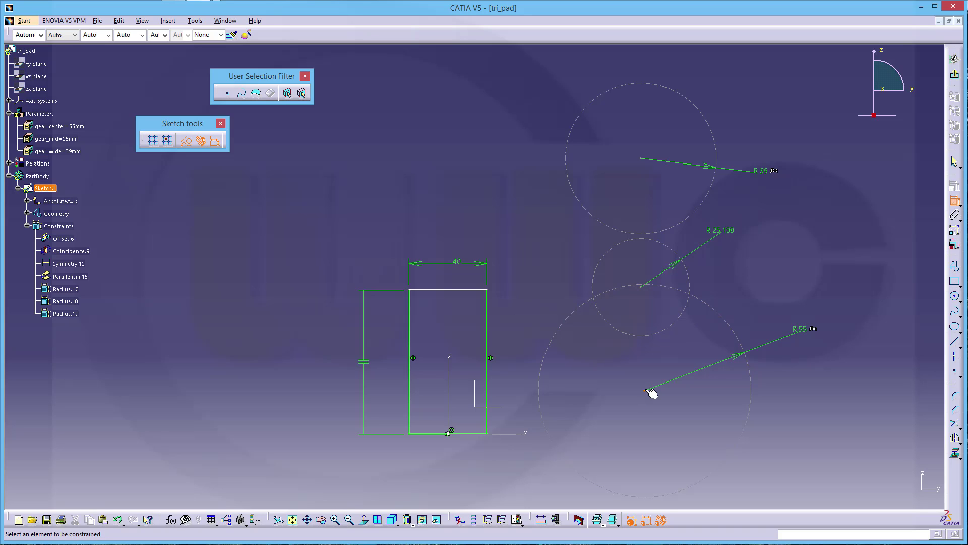
right_click(528, 432)
left_click(568, 455)
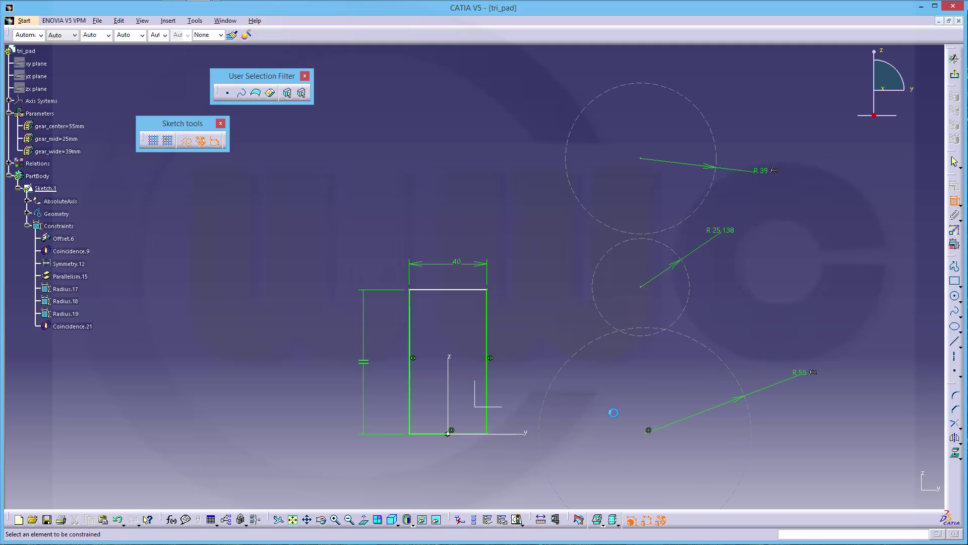
left_click(643, 433)
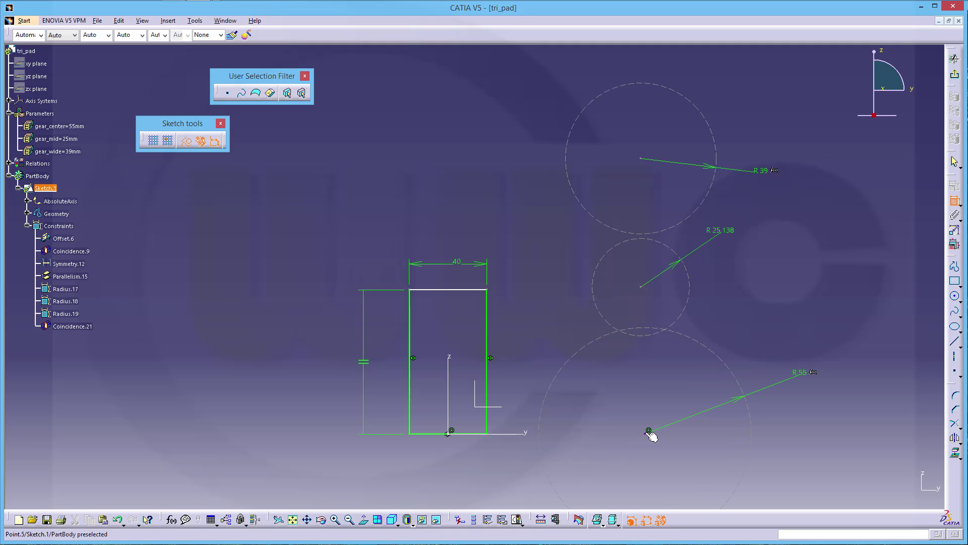
left_click(449, 356)
right_click(454, 356)
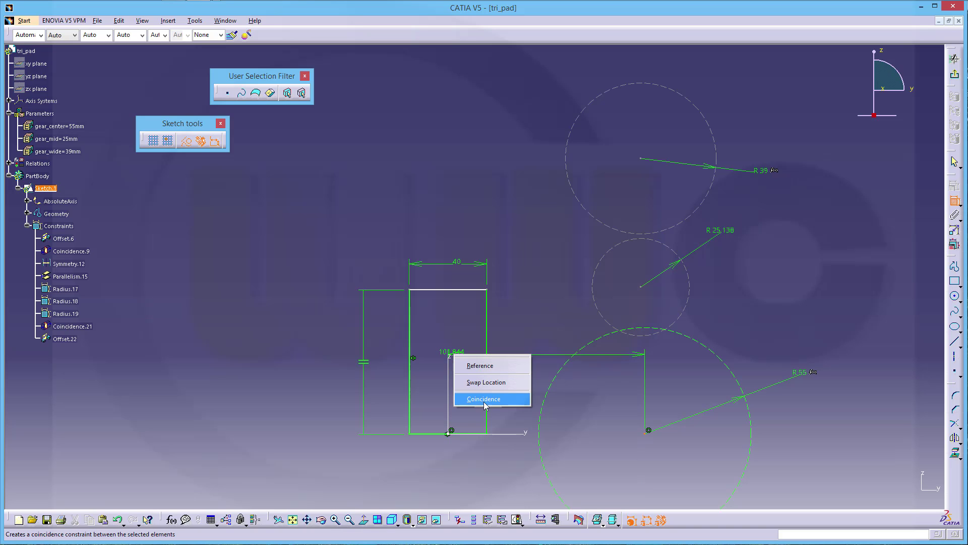
left_click(483, 399)
Make the centres of the middle and topmost construction circles coincident with the vertical z axis.
left_click(639, 288)
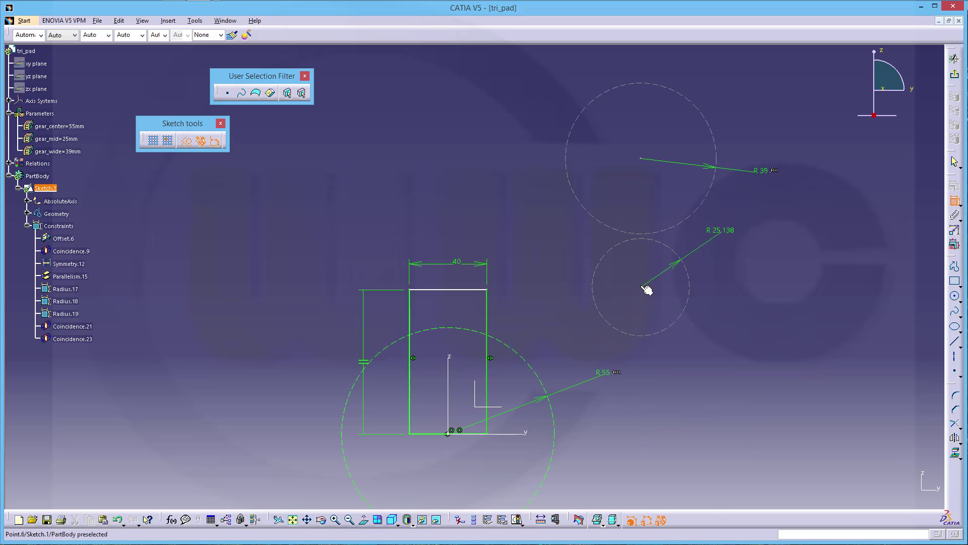
left_click(451, 359)
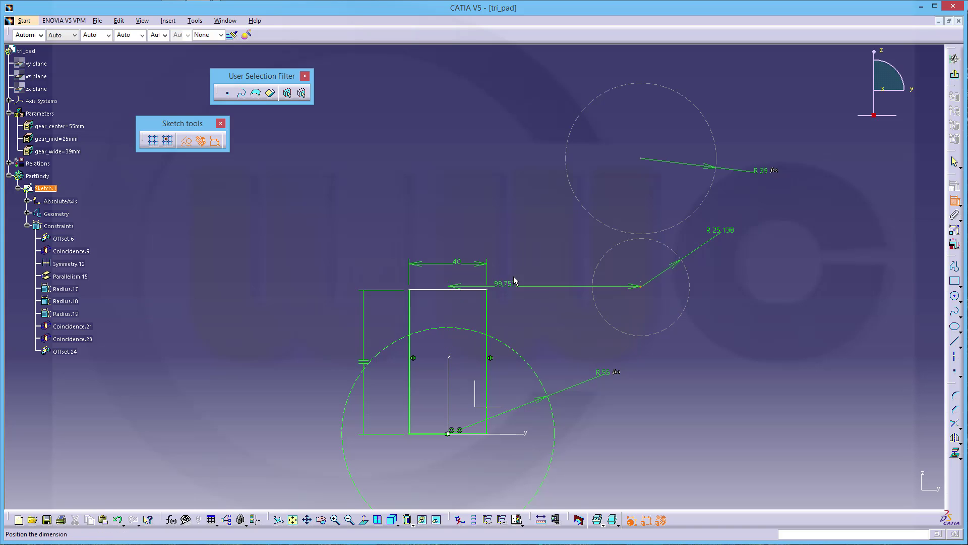
right_click(520, 261)
left_click(551, 305)
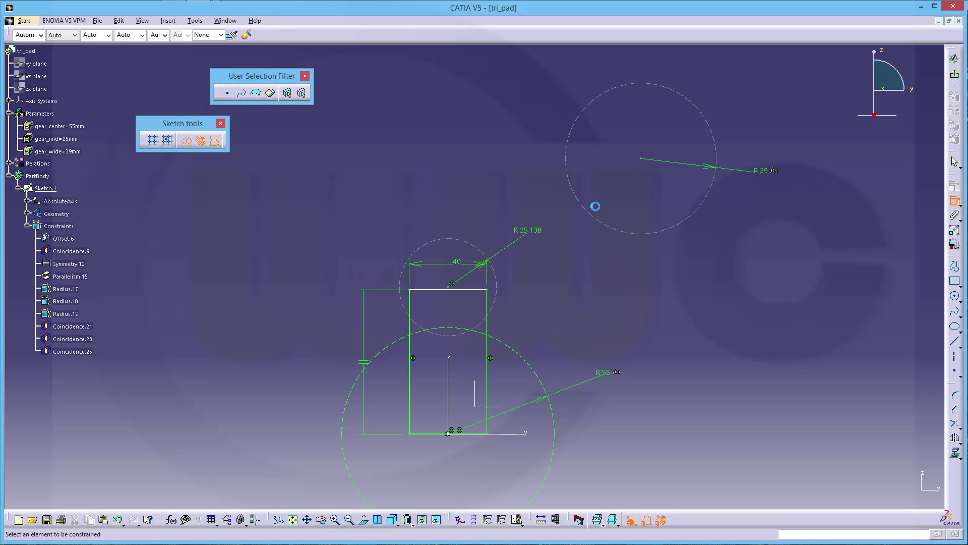
left_click(640, 159)
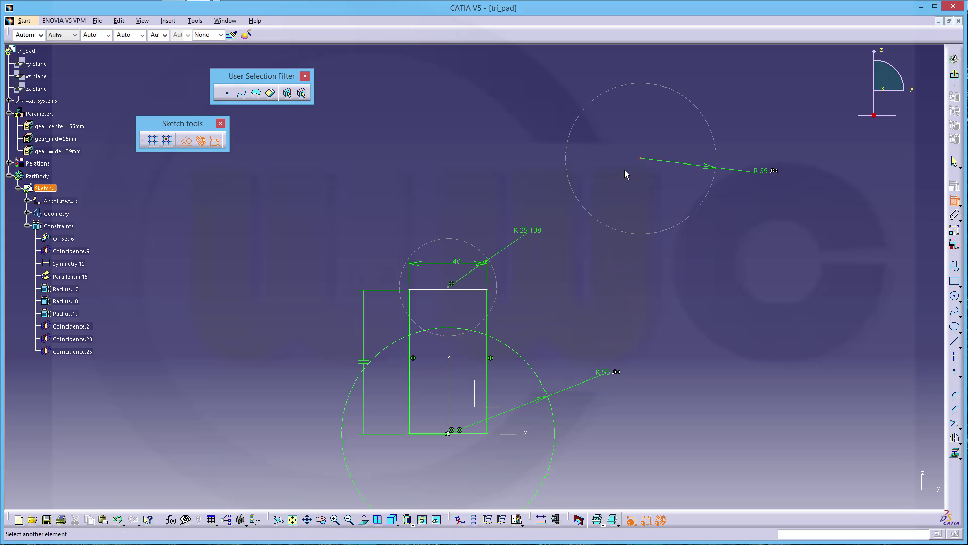
left_click(448, 360)
right_click(493, 164)
left_click(524, 206)
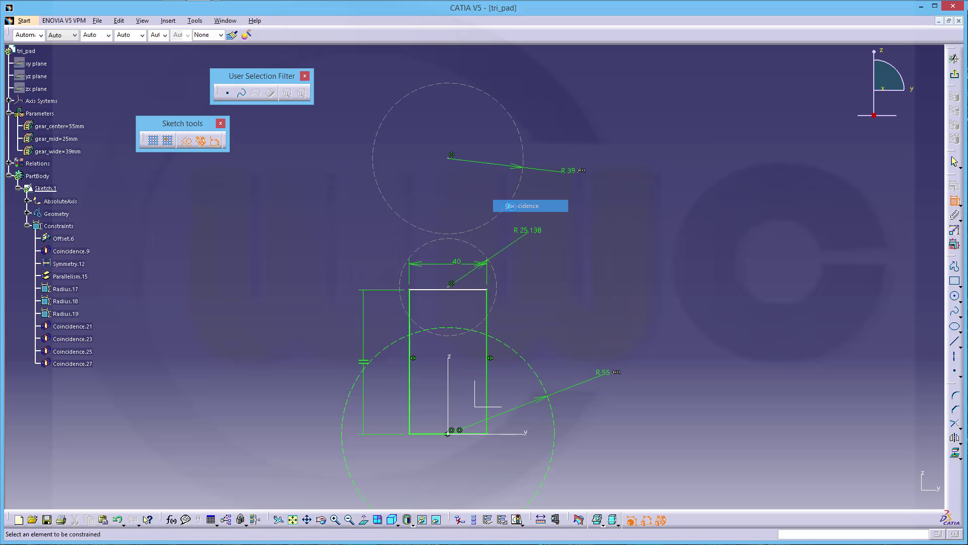
Add tangency constraints between the lowest and middle construction circles and between the middle and topmost ones.
left_click(454, 334)
left_click(450, 328)
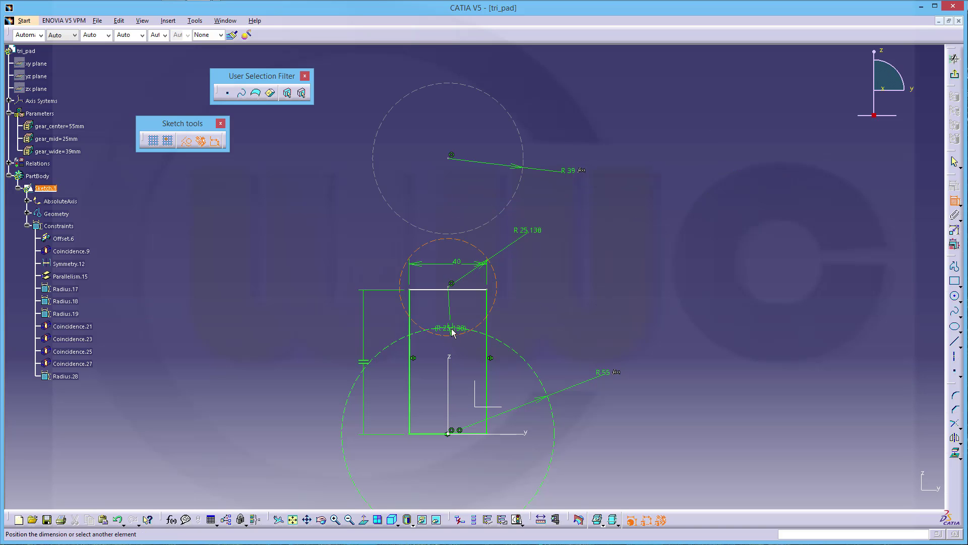
right_click(536, 317)
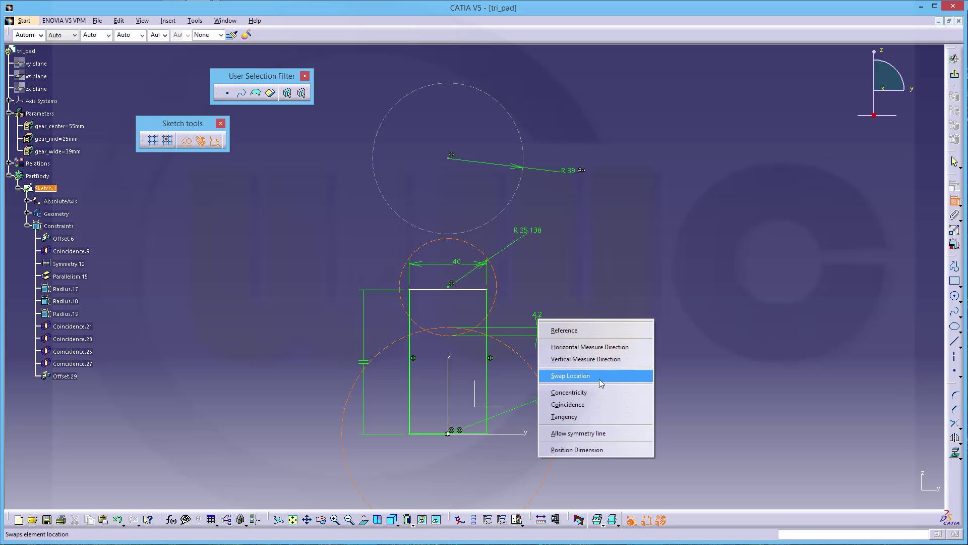
left_click(580, 416)
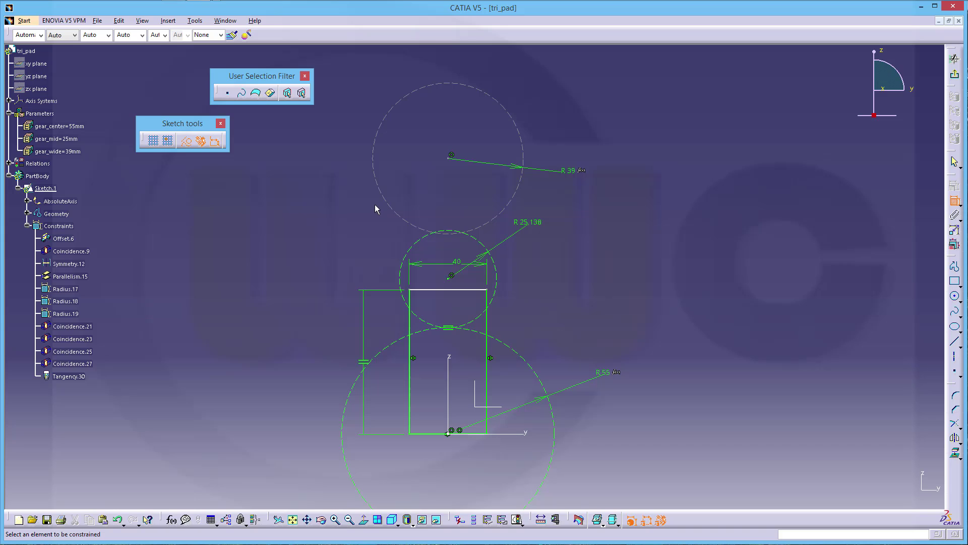
left_click(404, 216)
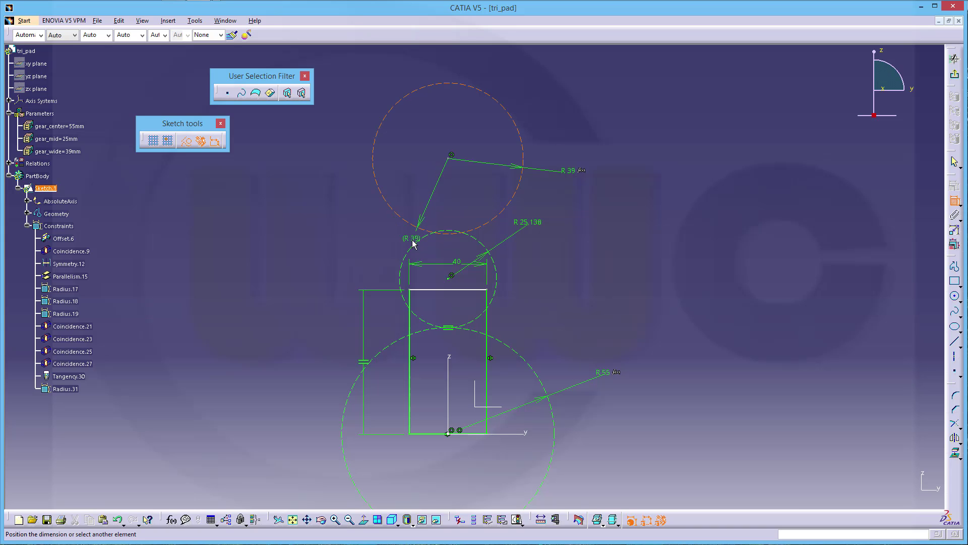
left_click(417, 241)
right_click(380, 225)
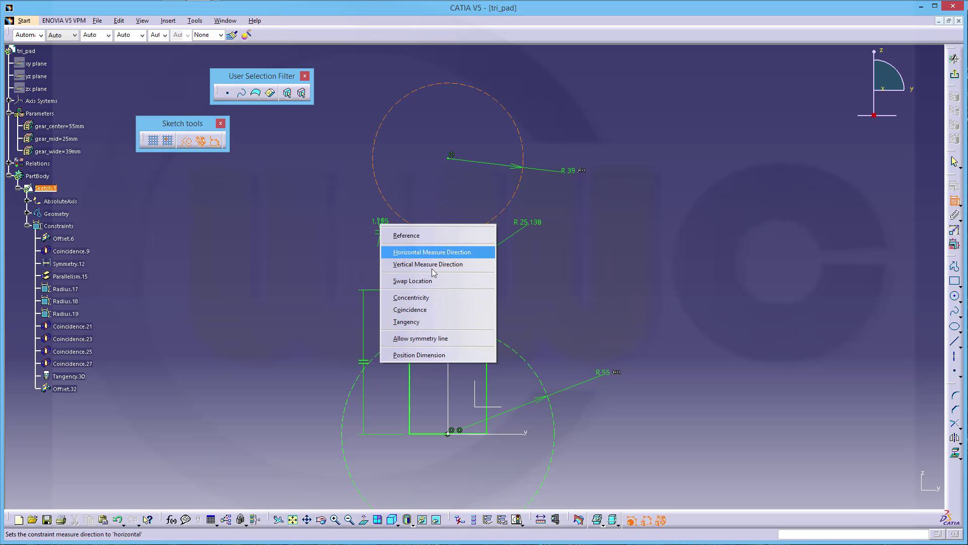
left_click(425, 323)
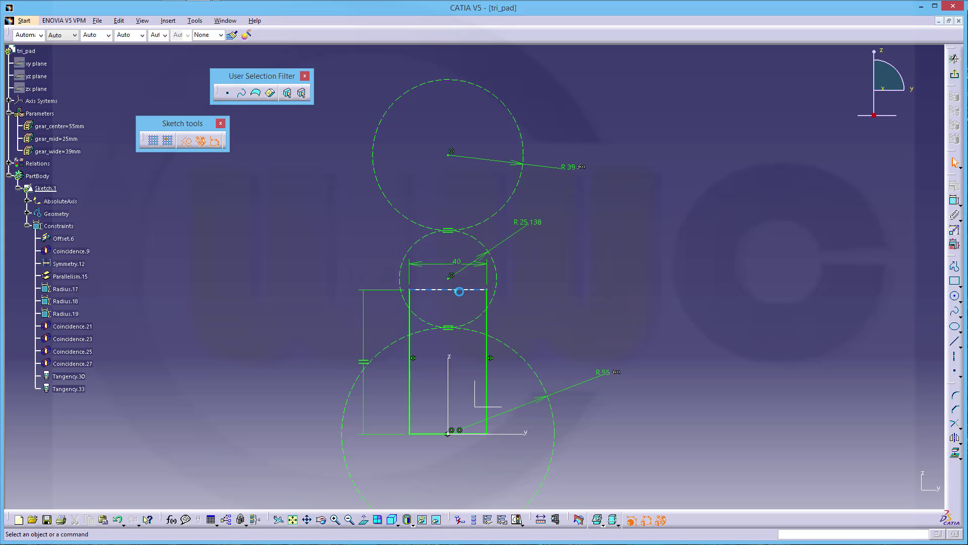
Stretch the rectangle above the topmost circle and dimension its upper edge 20 mm from that circle's centre.
middle_click_drag(537, 268, 531, 319)
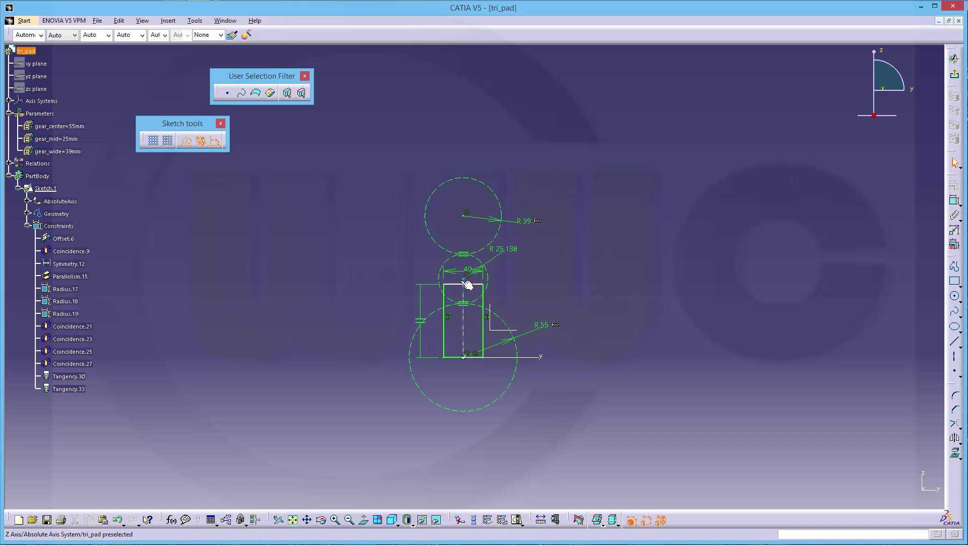
left_click_drag(458, 286, 459, 144)
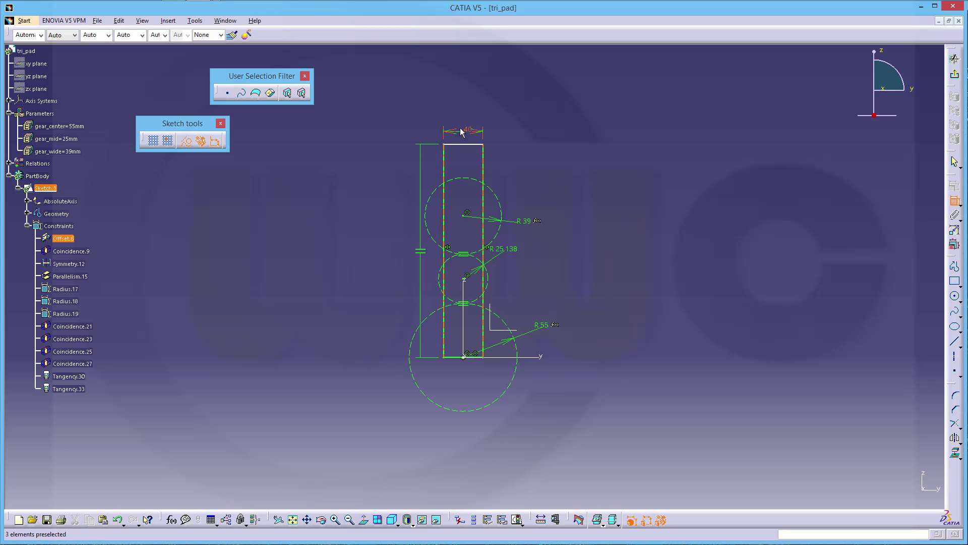
left_click(469, 144)
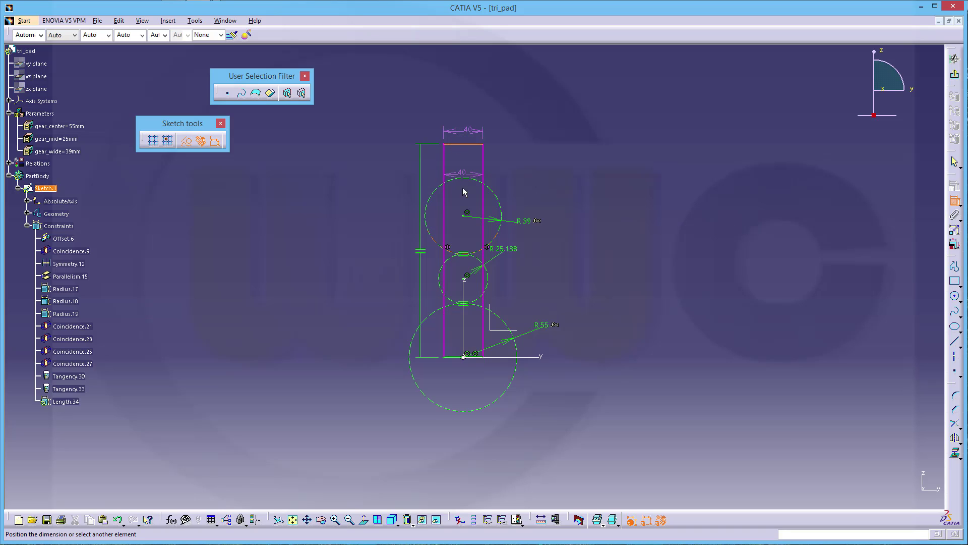
left_click(466, 214)
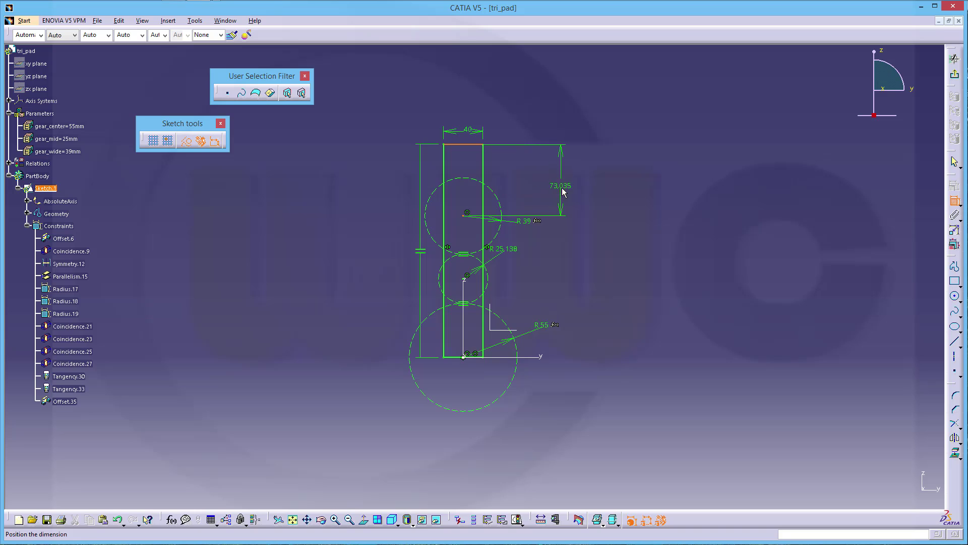
left_click(563, 192)
double_click(557, 187)
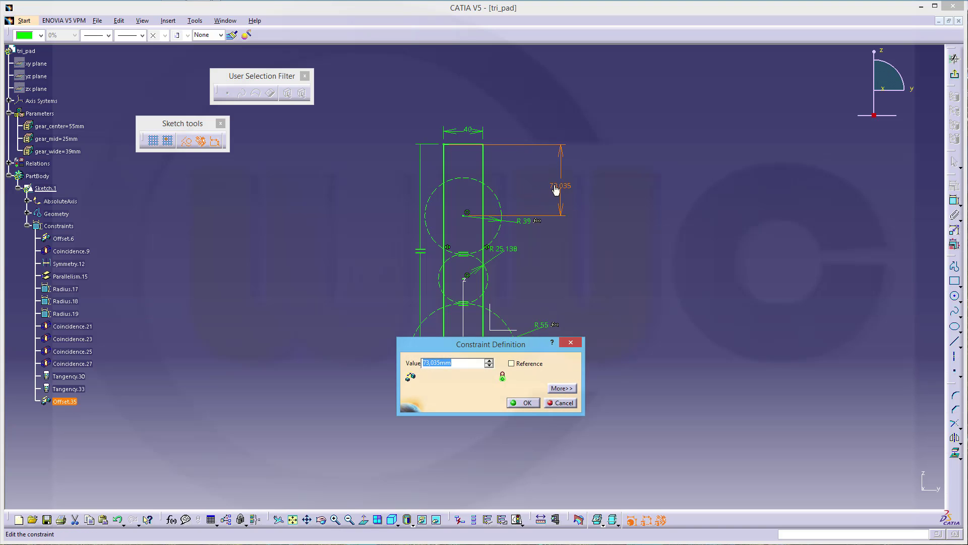
type("20")
key("Return")
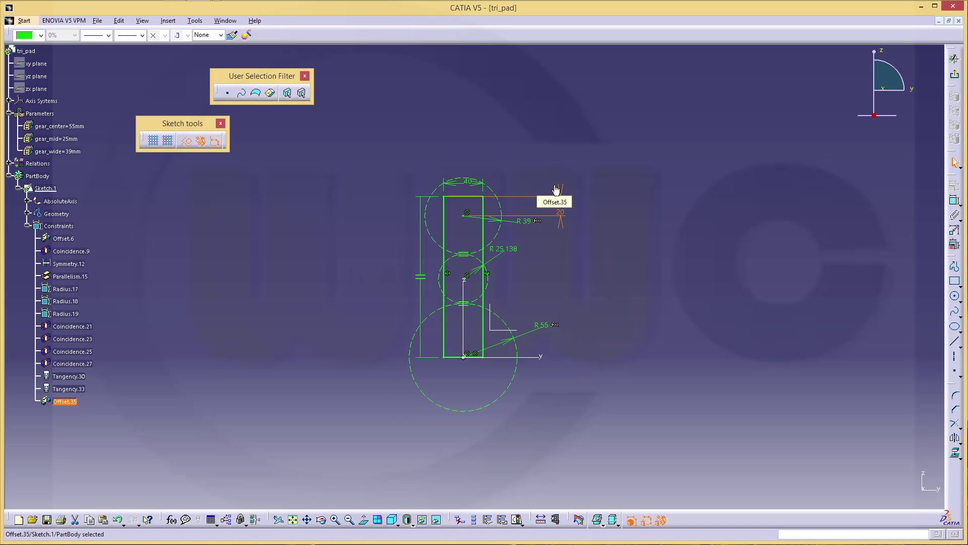
left_click(730, 143)
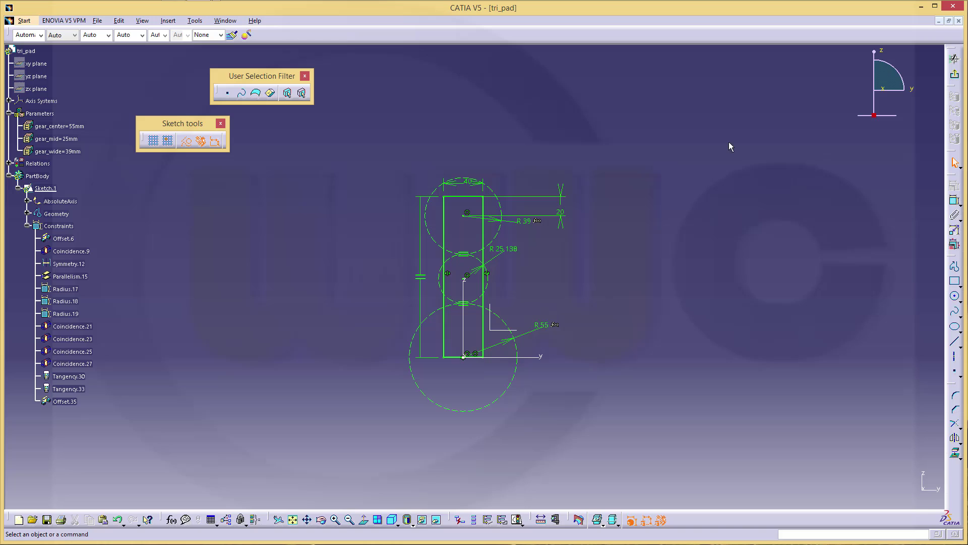
Exit the sketch and extrude it as a pad with a 5 mm length and mirrored extent.
left_click(954, 59)
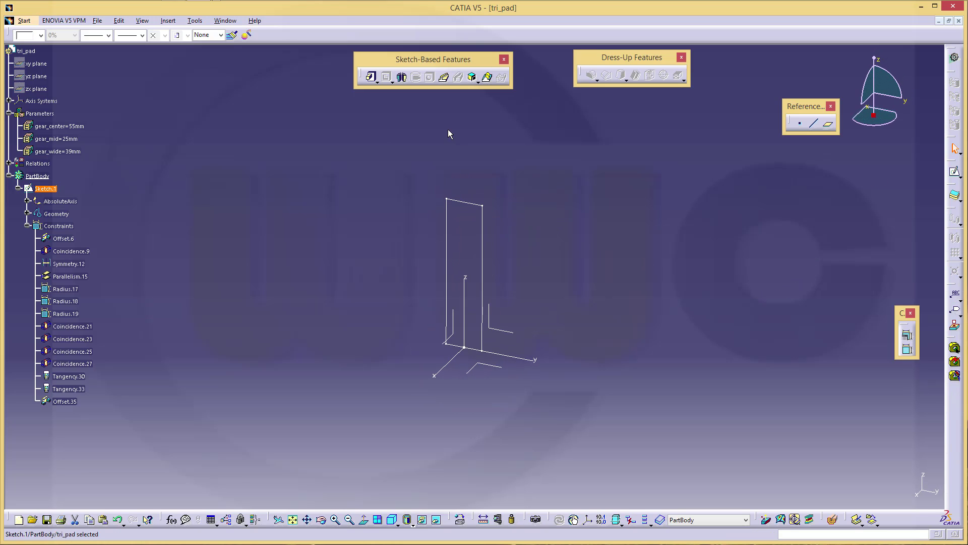
left_click(370, 77)
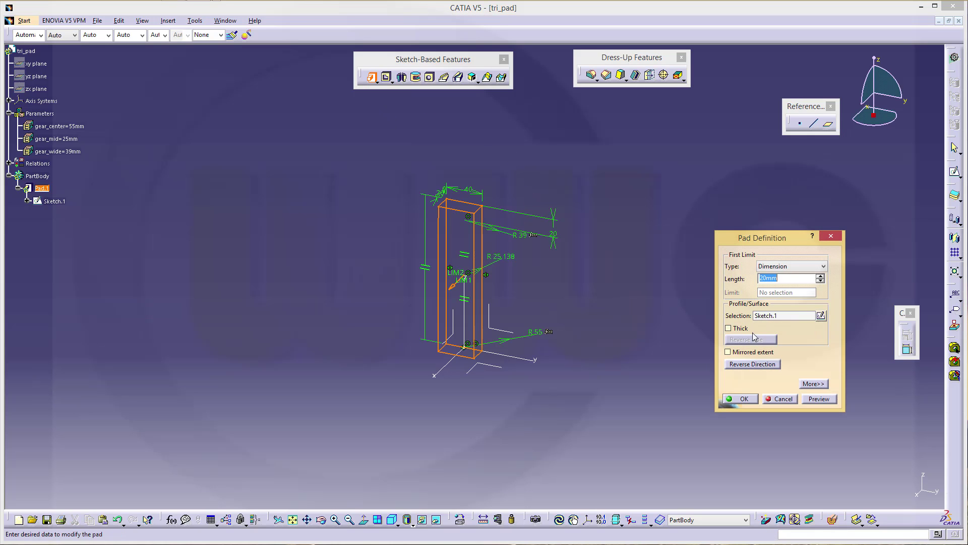
left_click(728, 351)
left_click_drag(801, 279, 682, 256)
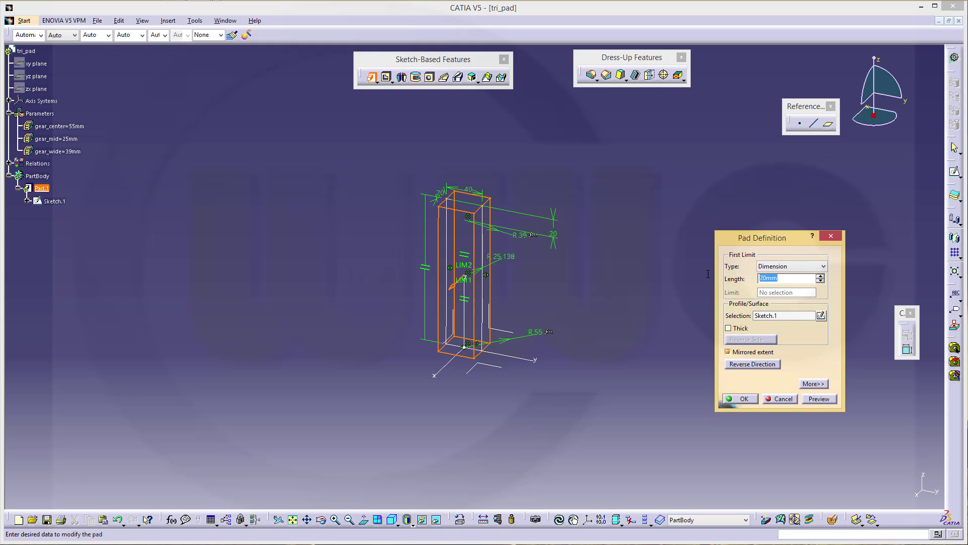
type("5")
key("Return")
left_click(621, 266)
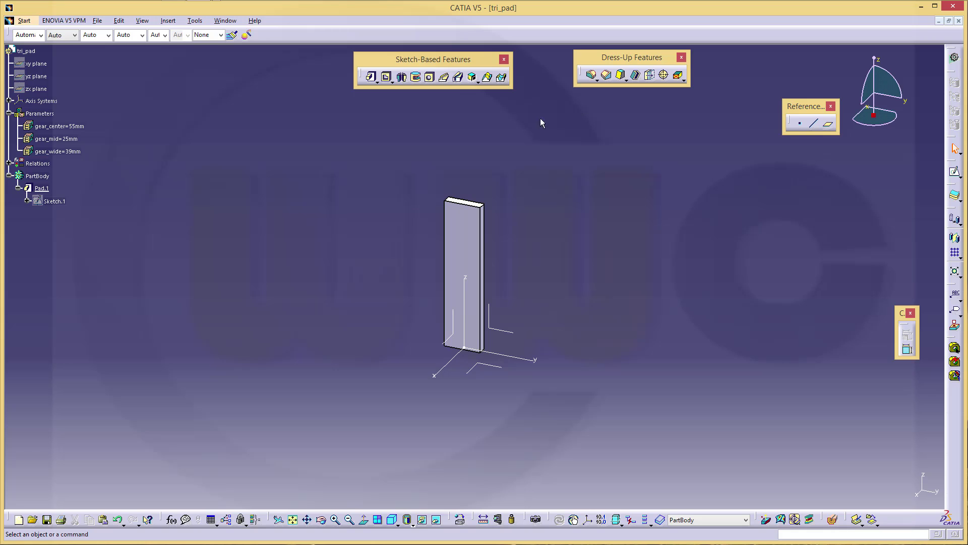
Round the upper end of the pad with a tritangent fillet between its two long narrow side faces, removing the top face.
left_click(597, 79)
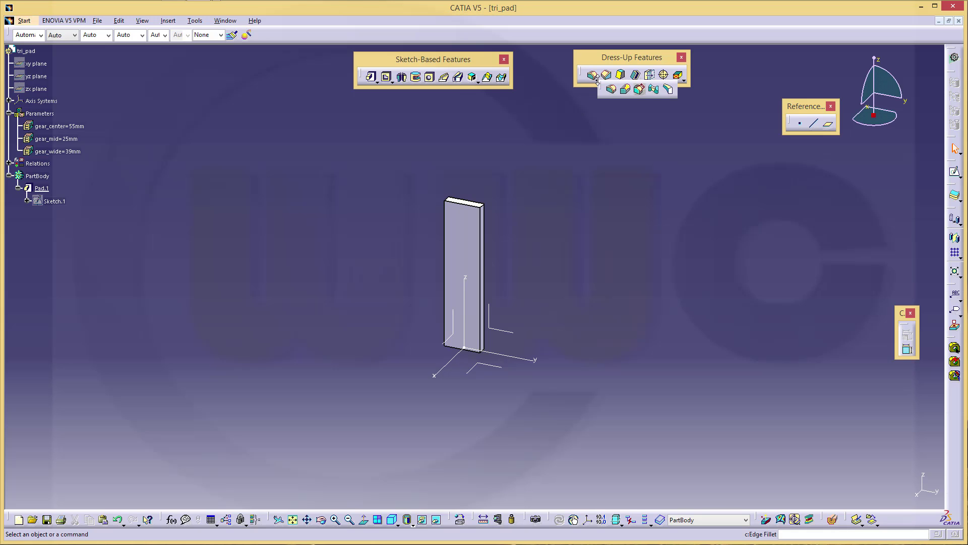
left_click(668, 89)
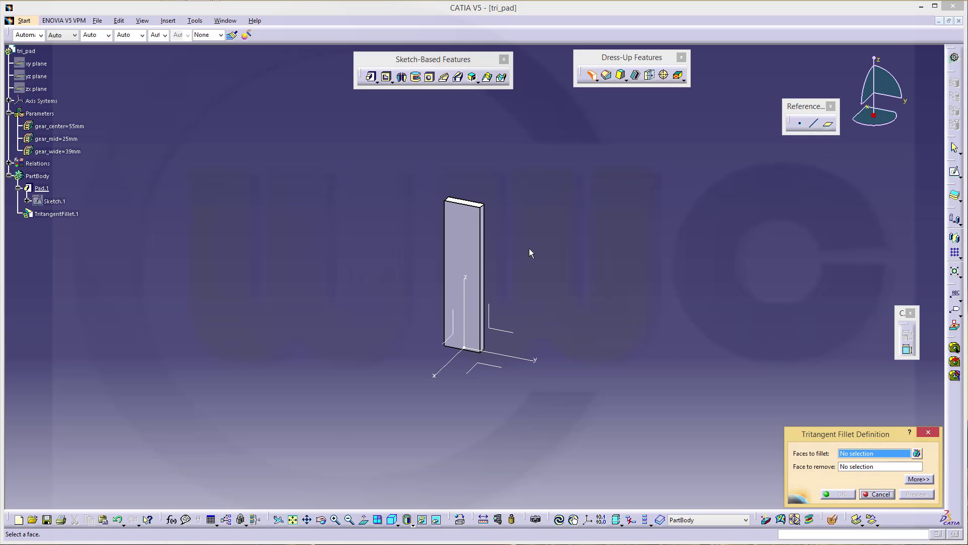
middle_click_drag(529, 248, 528, 188)
left_click(497, 168)
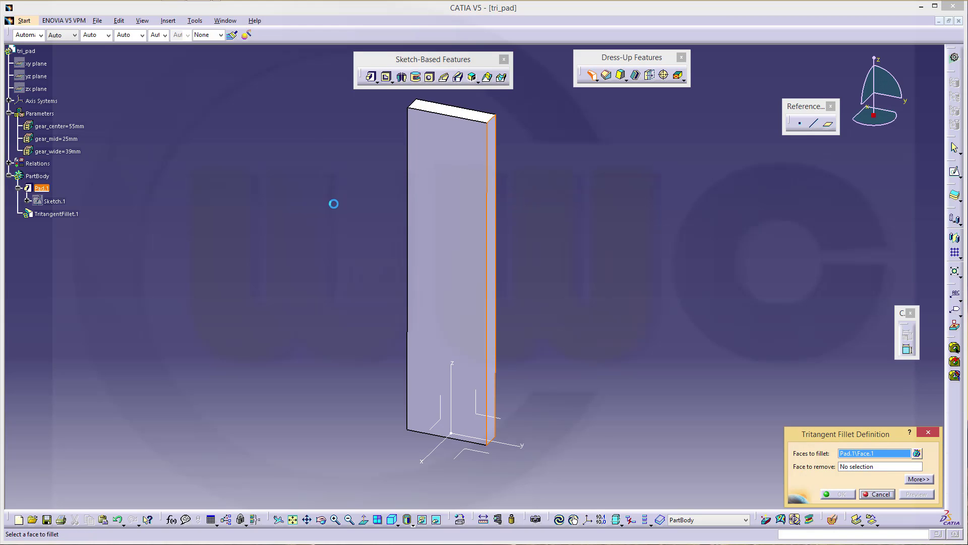
middle_click_drag(332, 203, 439, 199)
left_click(458, 196)
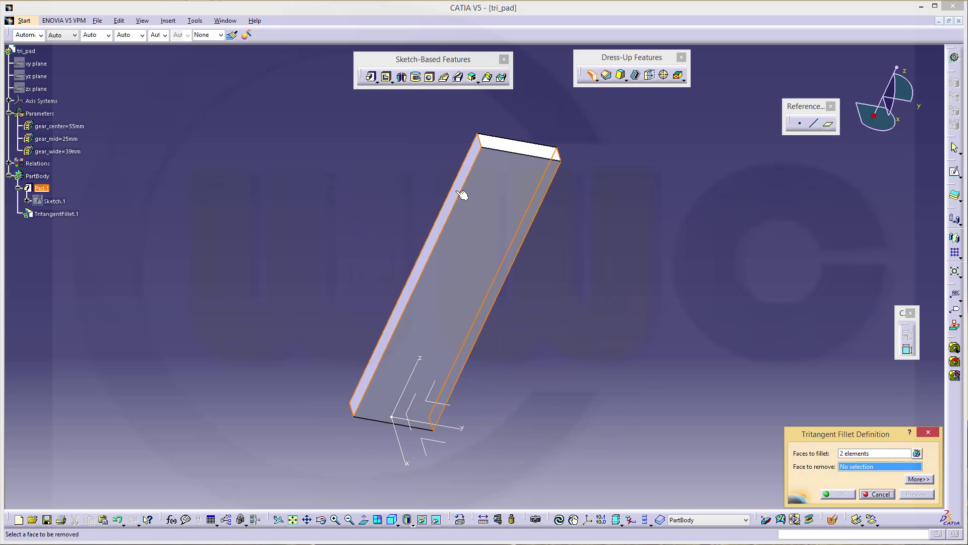
left_click(520, 143)
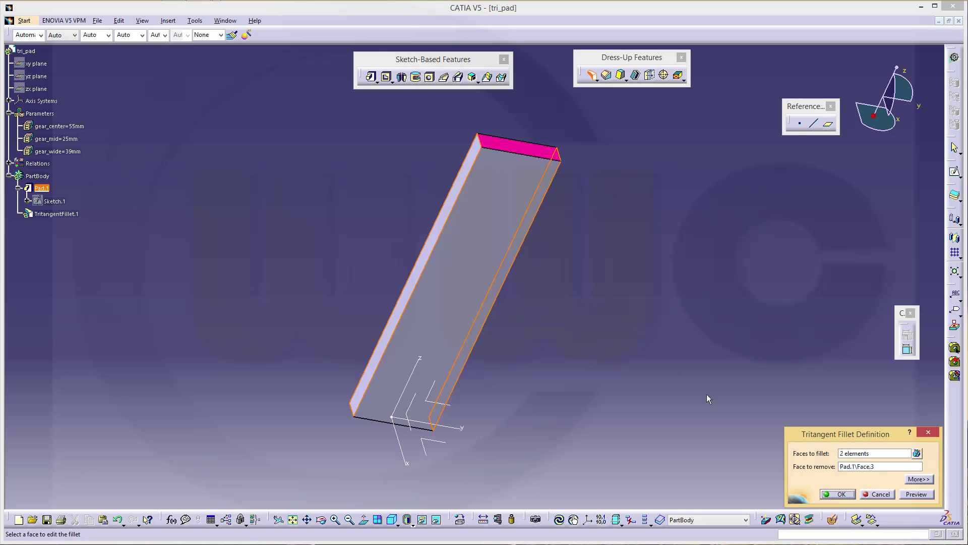
left_click(839, 492)
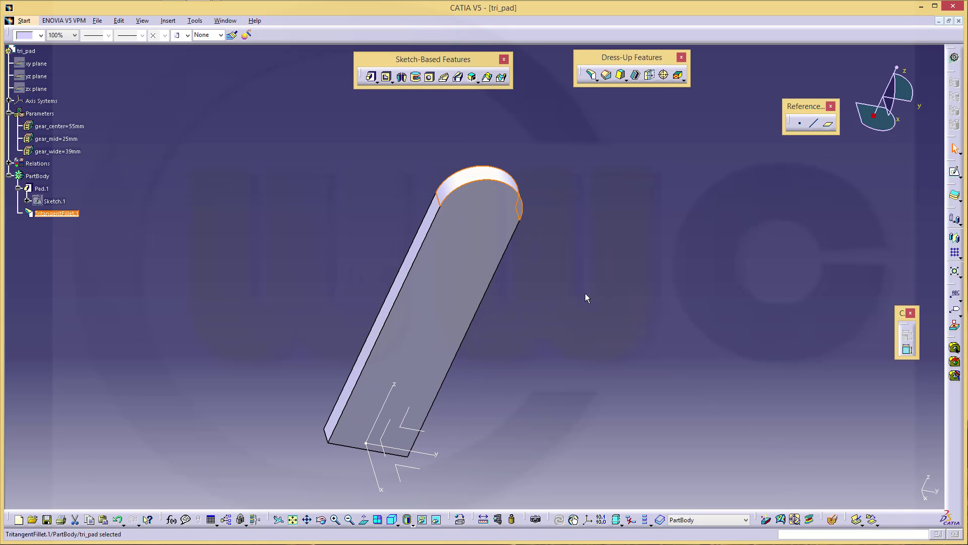
Repeat the rounded arm in a circular pattern about the absolute X axis, as a complete crown with 3 instances.
middle_click_drag(584, 296, 555, 225)
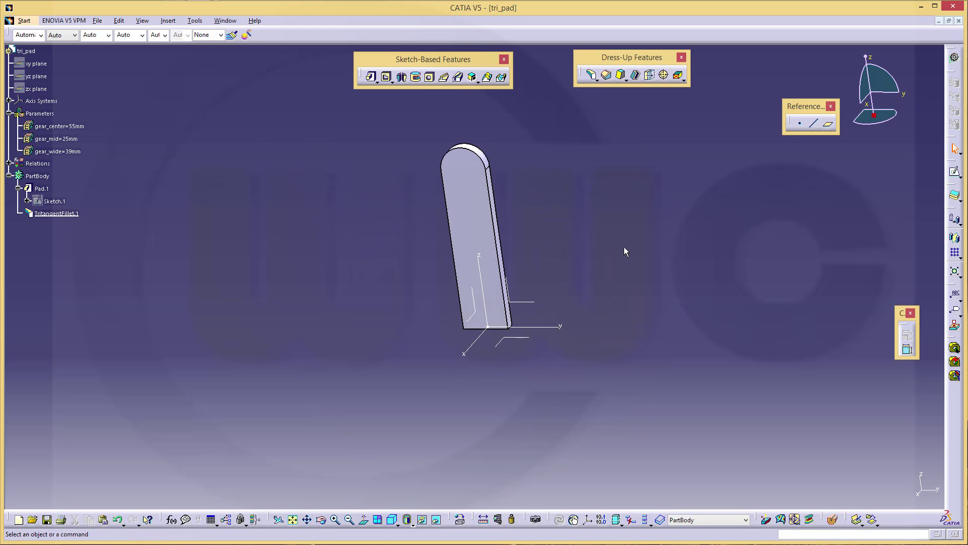
left_click(960, 257)
left_click(944, 263)
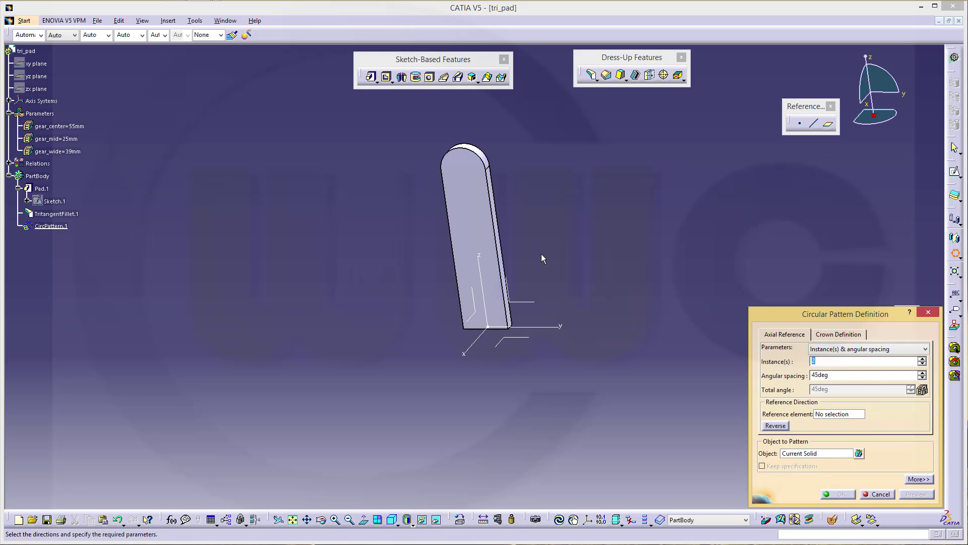
left_click(838, 414)
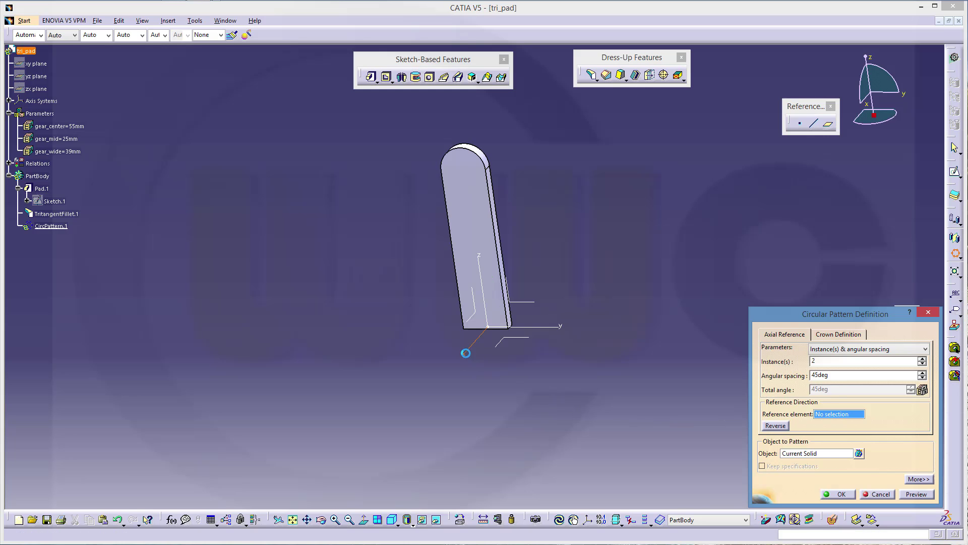
left_click(462, 353)
left_click(926, 348)
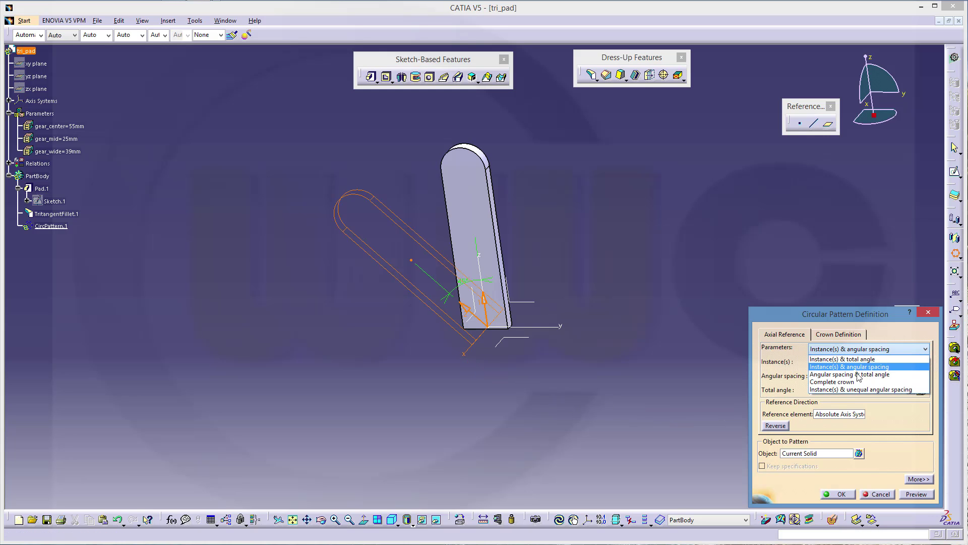
left_click(843, 383)
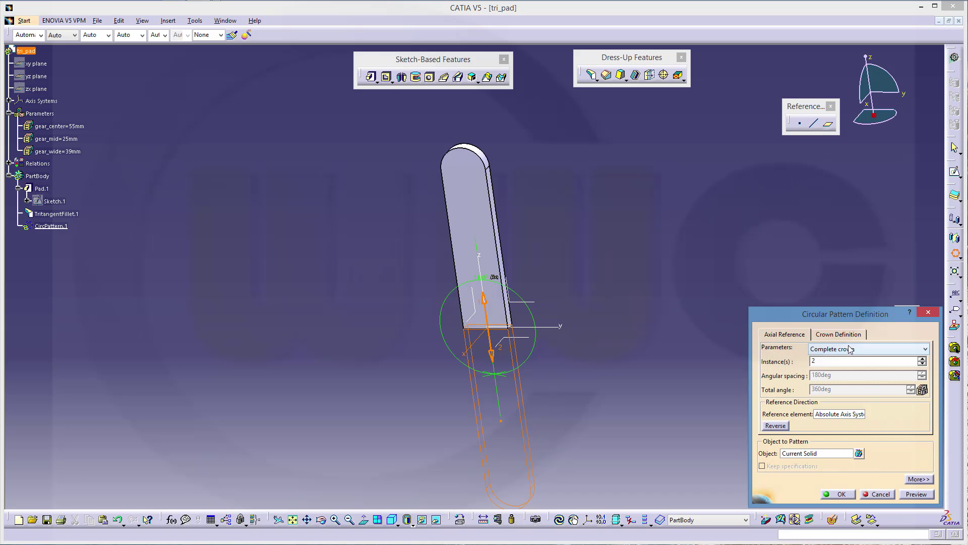
double_click(818, 361)
type("3")
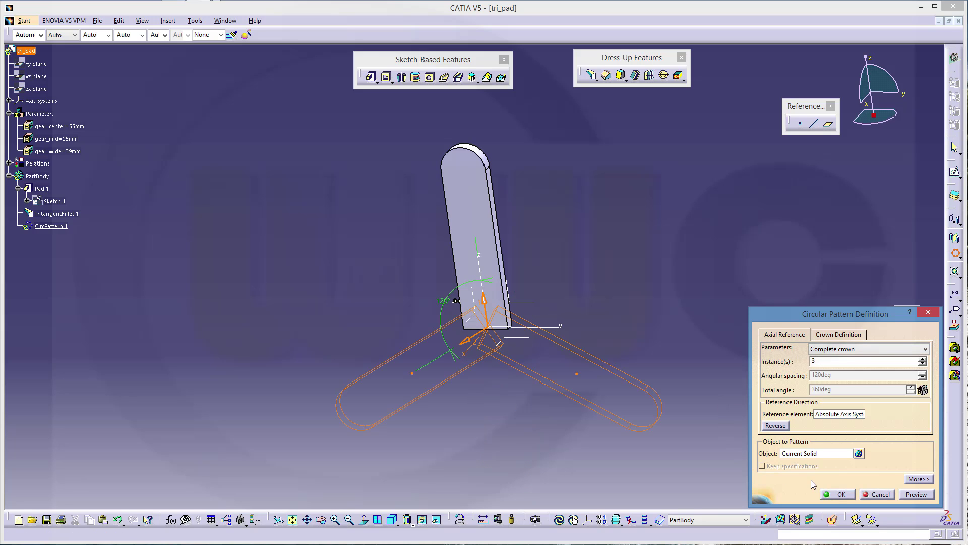
left_click(837, 494)
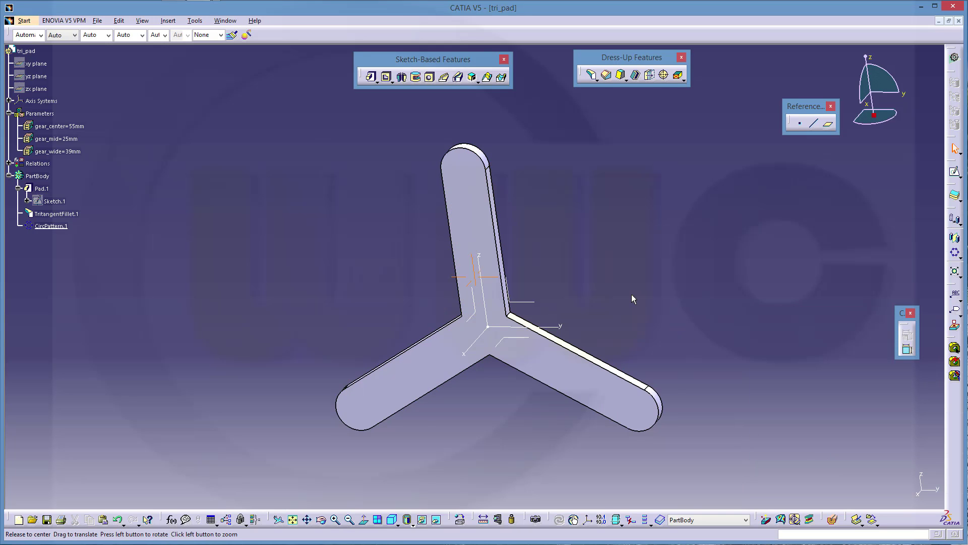
Copy Sketch.1 from beneath the arm's pad and paste it into the PartBody.
middle_click_drag(631, 295, 614, 335)
mouse_move(396, 249)
middle_mouse_down()
mouse_move(378, 264)
mouse_move(383, 239)
middle_mouse_up()
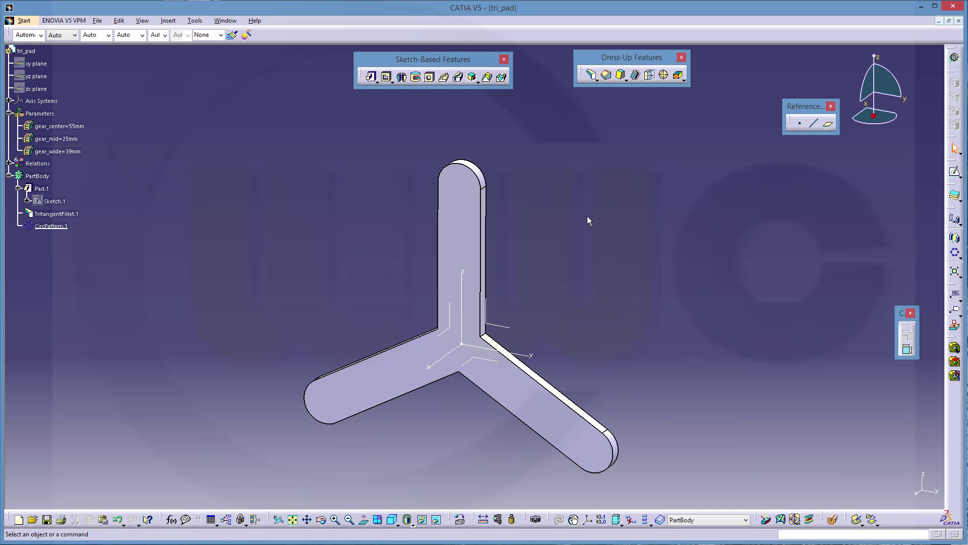
left_click(51, 201)
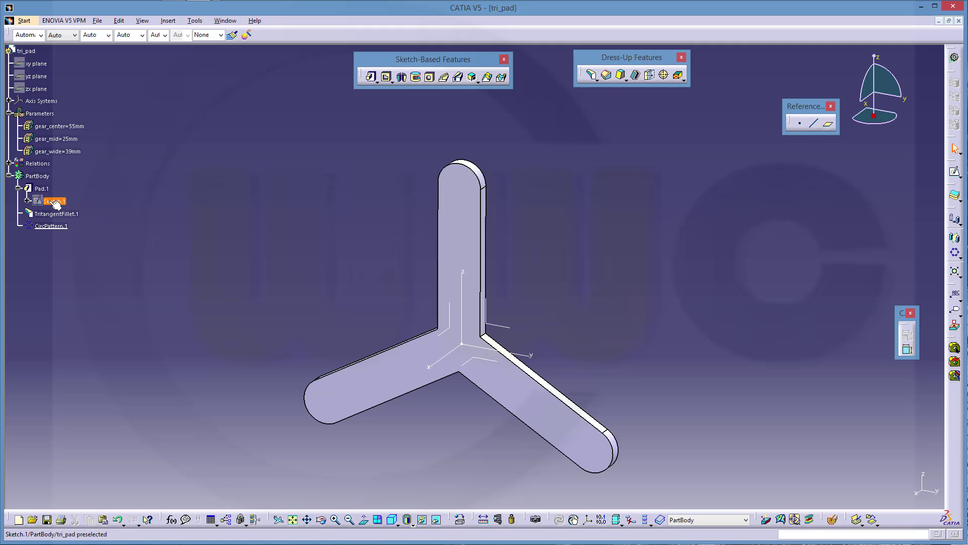
right_click(50, 202)
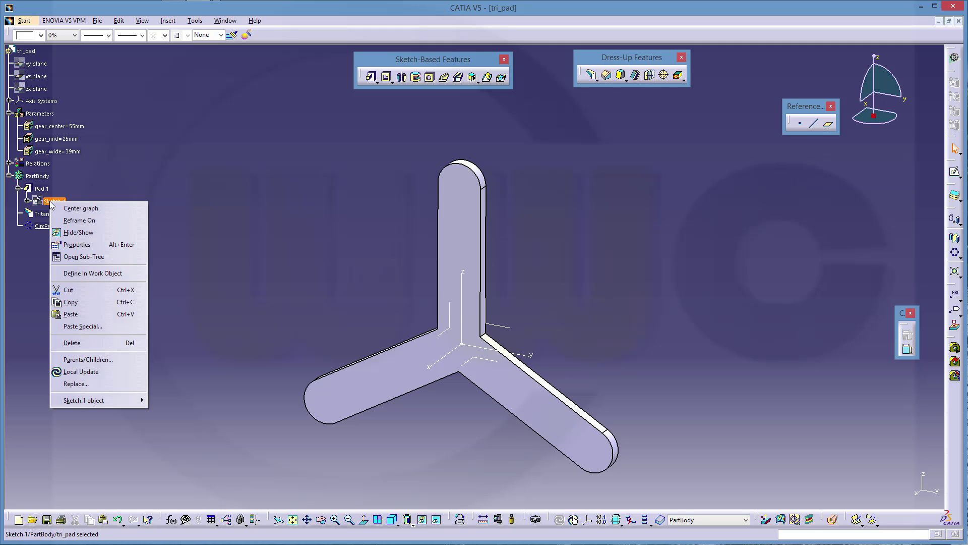
left_click(70, 301)
right_click(41, 177)
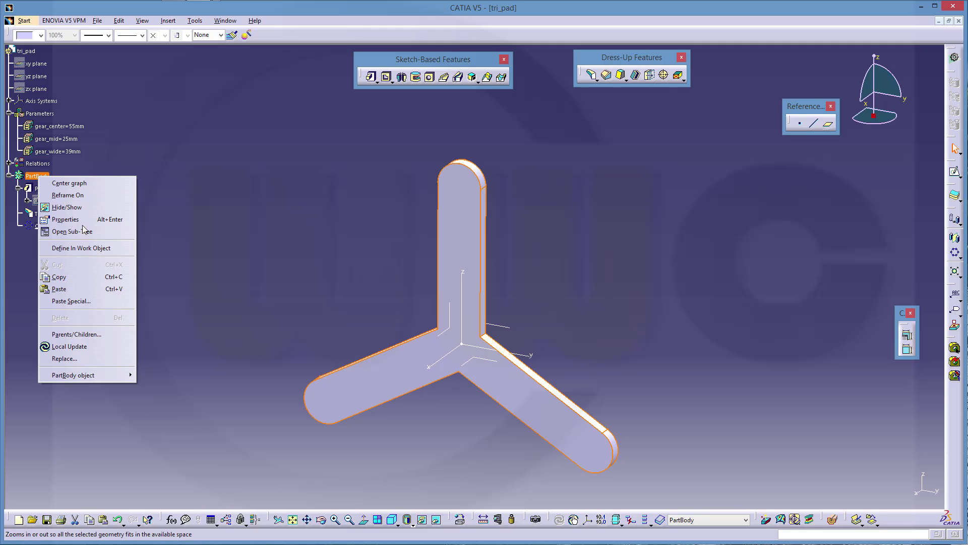
left_click(66, 288)
left_click(170, 237)
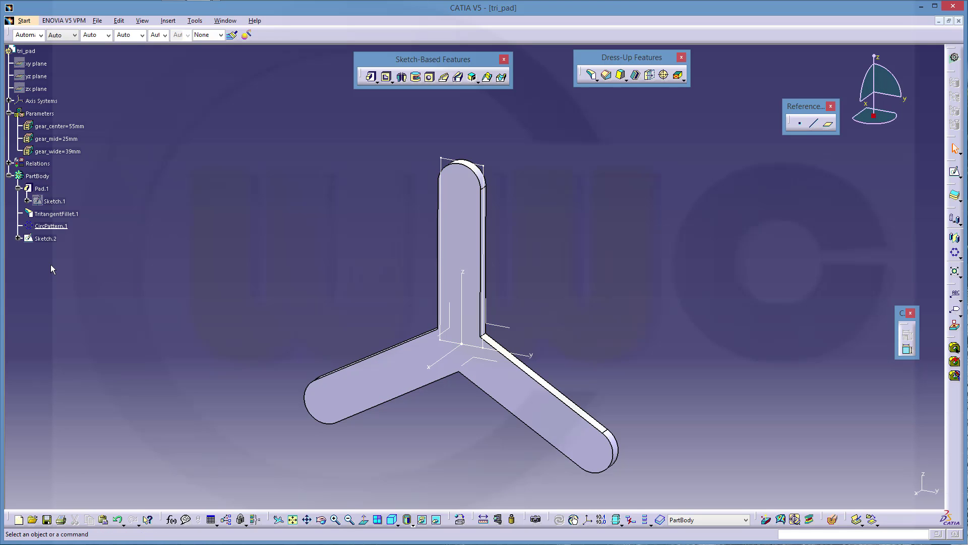
Open the pasted sketch and convert all of its geometry, including the rectangle, to construction elements.
double_click(46, 238)
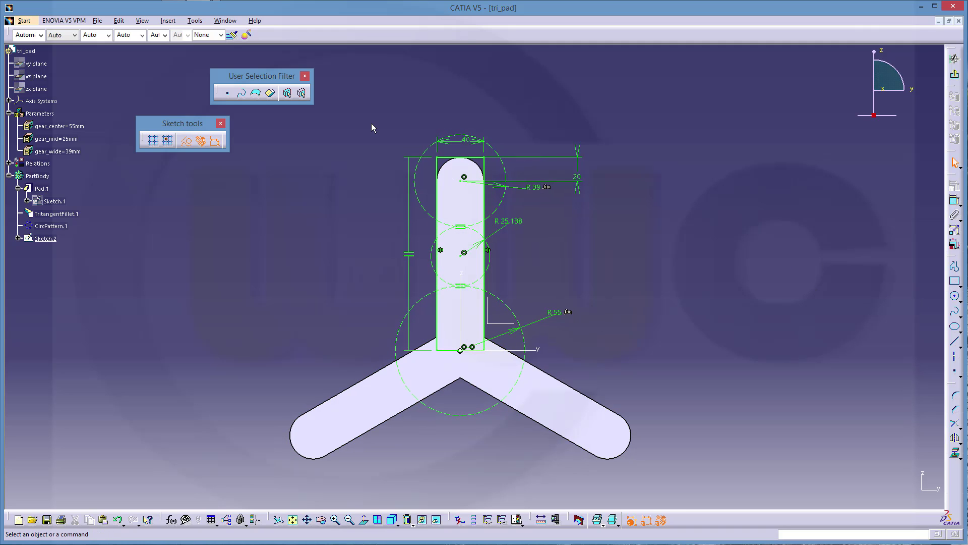
mouse_move(371, 124)
left_mouse_down()
mouse_move(502, 399)
mouse_move(585, 451)
left_mouse_up()
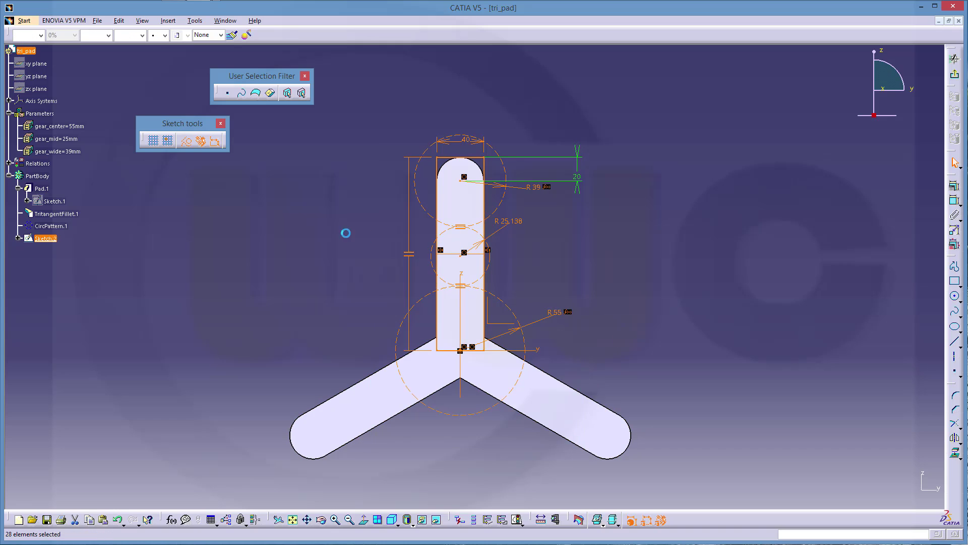
left_click(190, 141)
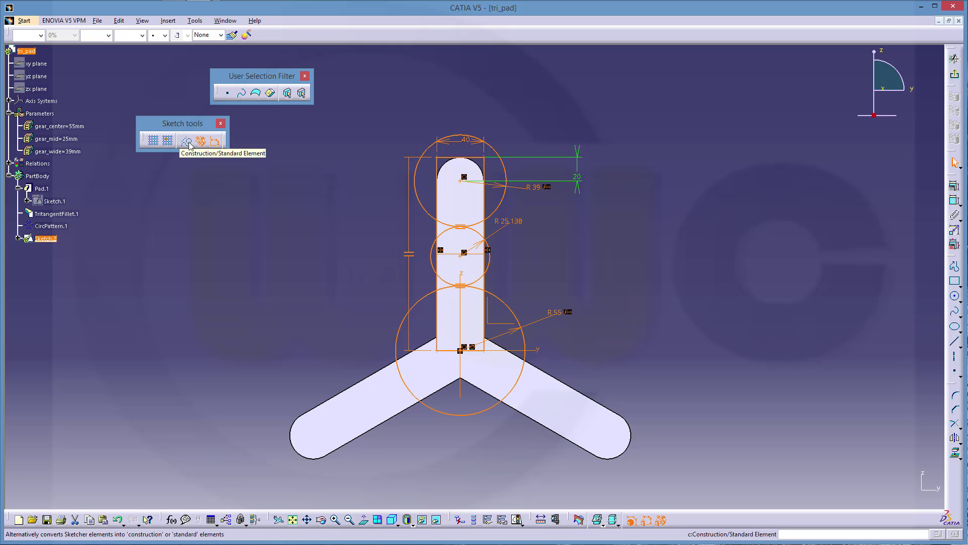
left_click(191, 141)
left_click(304, 212)
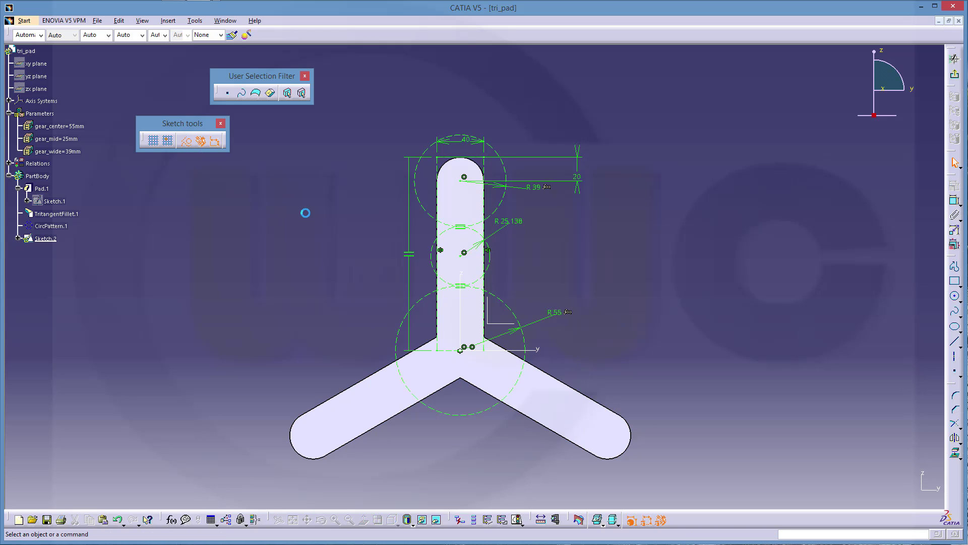
Draw a circle of about 48.6 mm radius centred on the middle construction circle and make it a standard element.
left_click(955, 296)
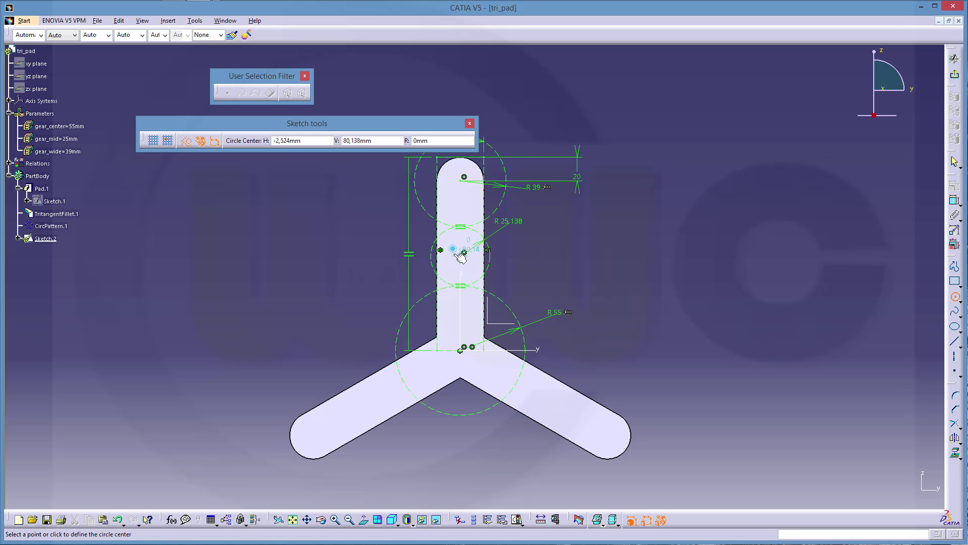
left_click(463, 253)
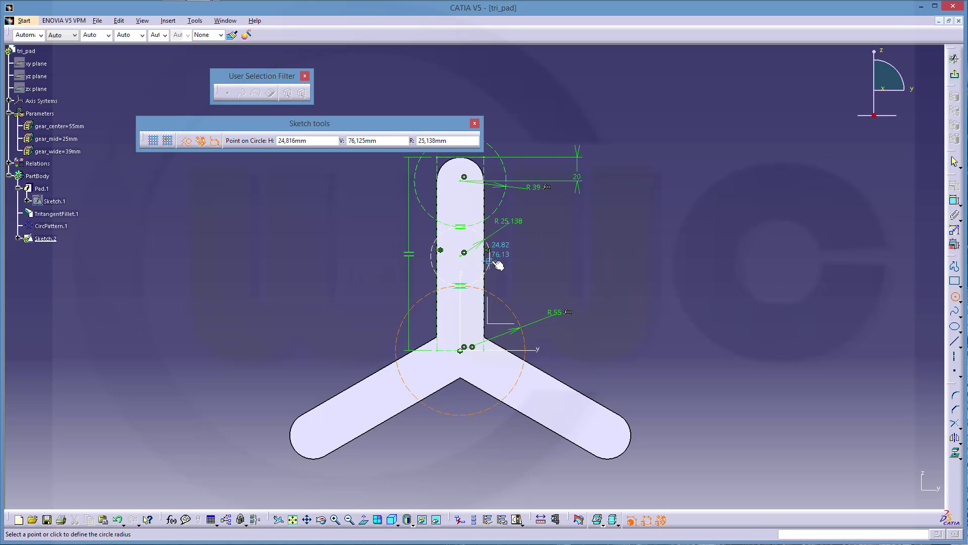
left_click(515, 268)
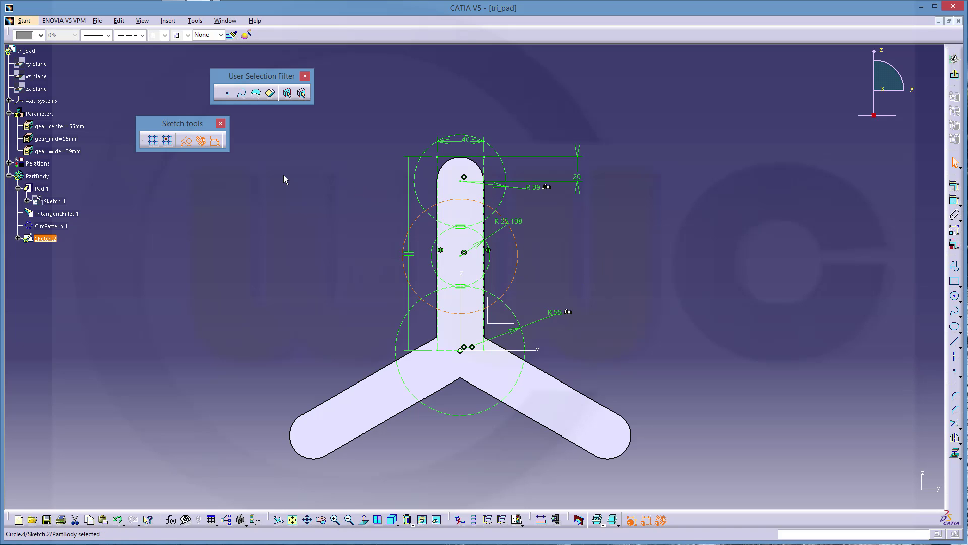
Dimension the new circle's radius and set it to 10 mm.
left_click(954, 201)
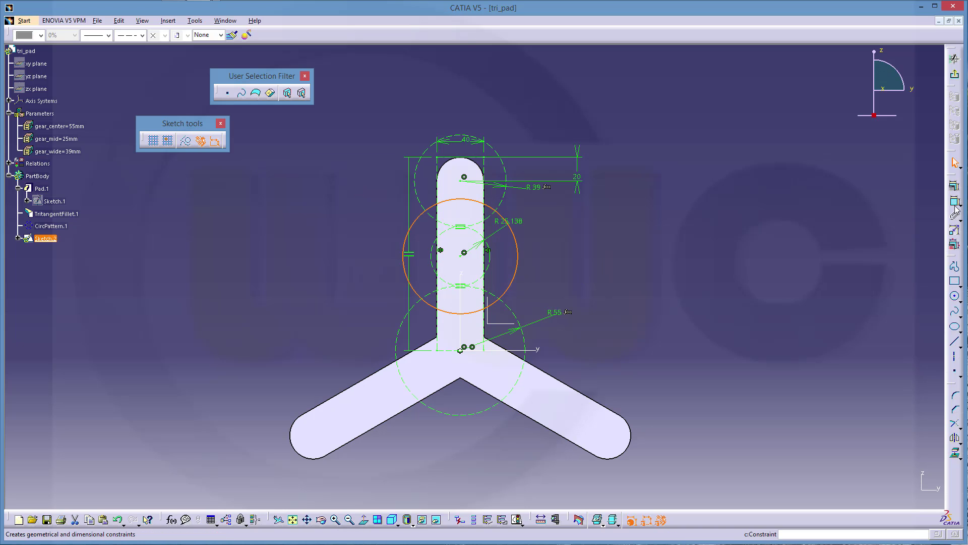
left_click(559, 247)
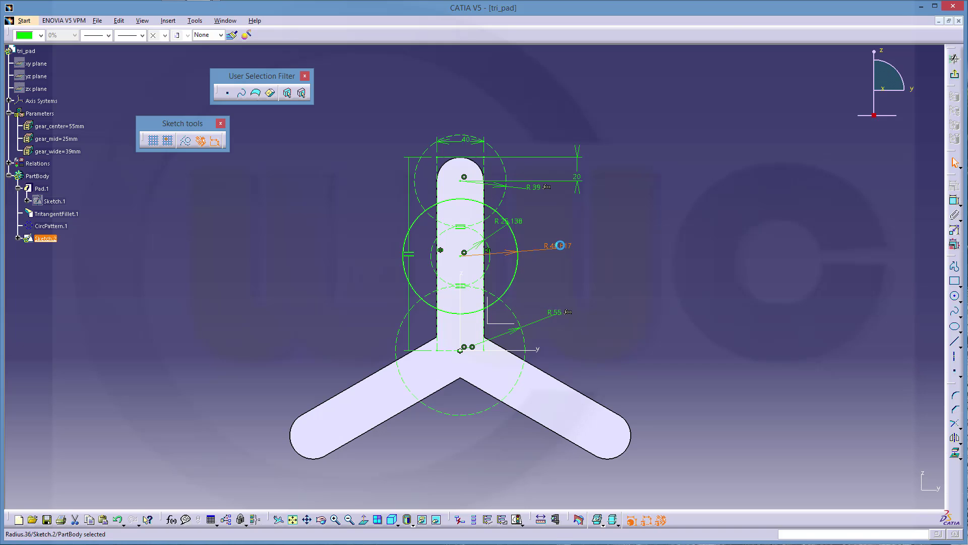
double_click(560, 245)
type("10")
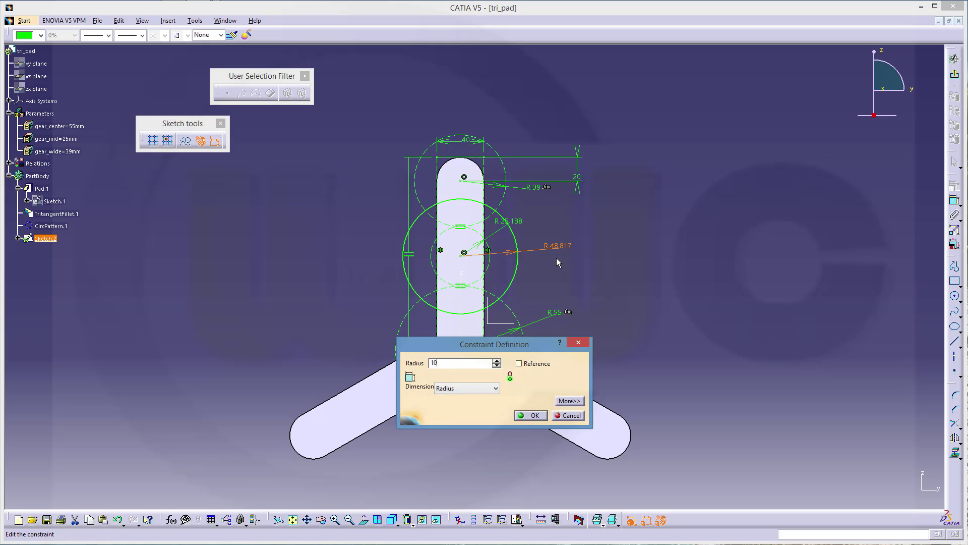
key("Return")
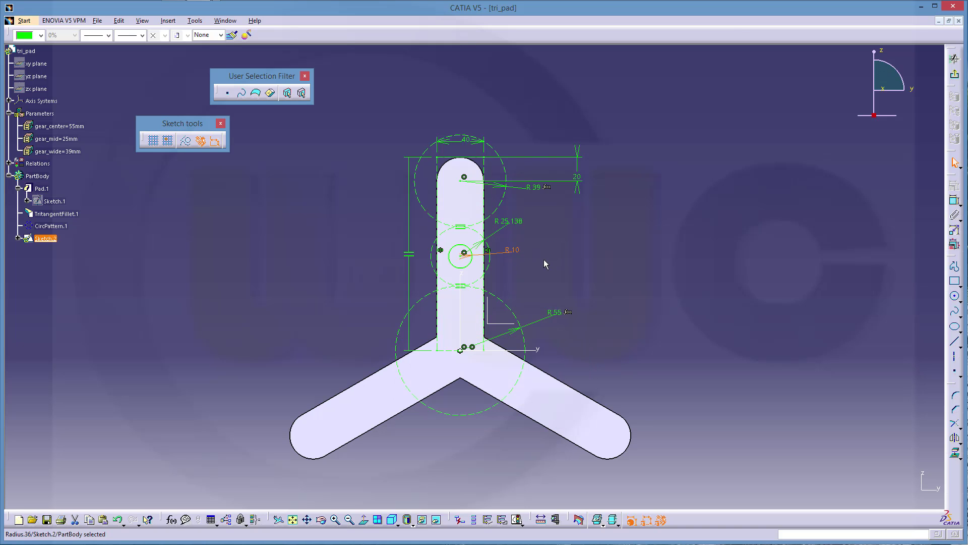
Exit the sketch and extrude the small circle as a pad 10 mm long.
middle_click_drag(537, 262, 525, 243)
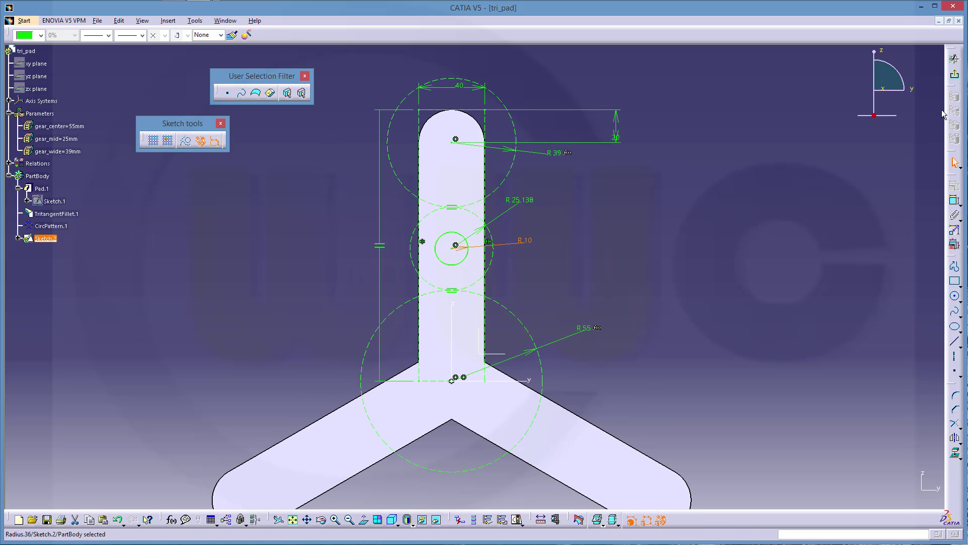
left_click(954, 74)
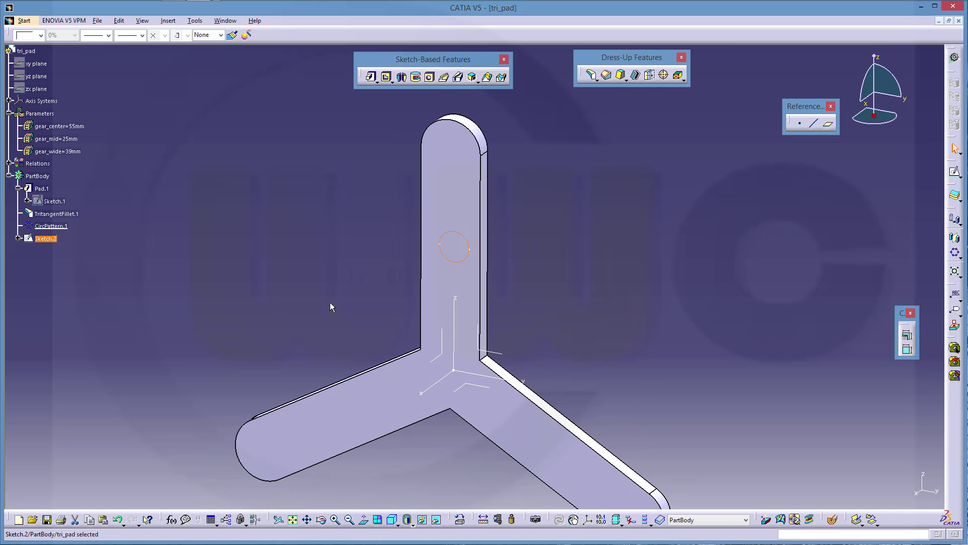
left_click(371, 77)
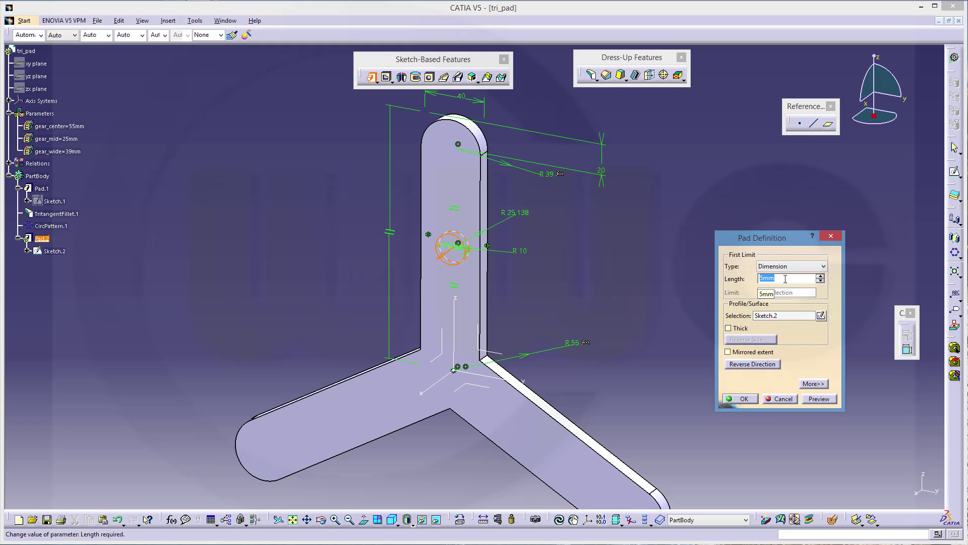
type("10")
key("Return")
left_click(235, 248)
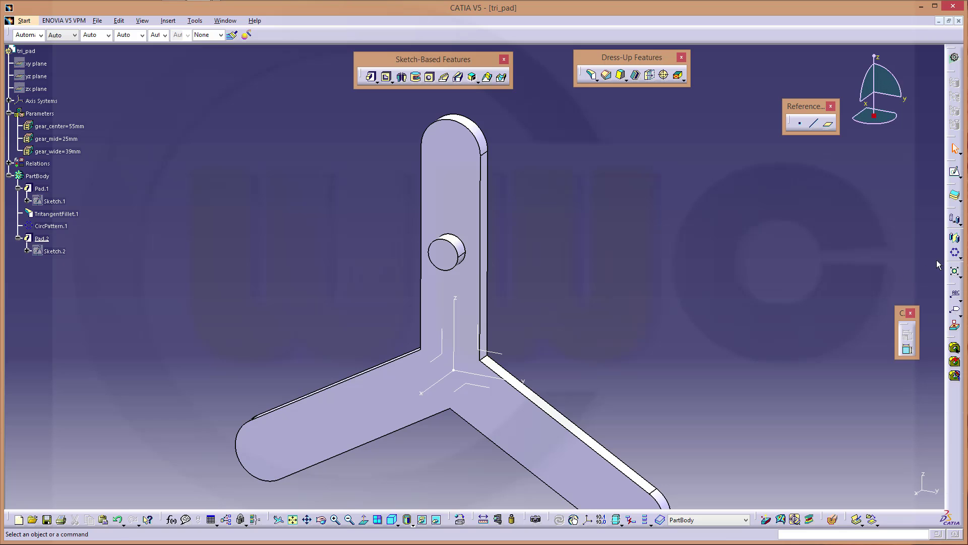
Pattern only the cylindrical pad circularly about the absolute X axis as a complete crown of 3 instances, with Keep specifications enabled.
left_click(955, 252)
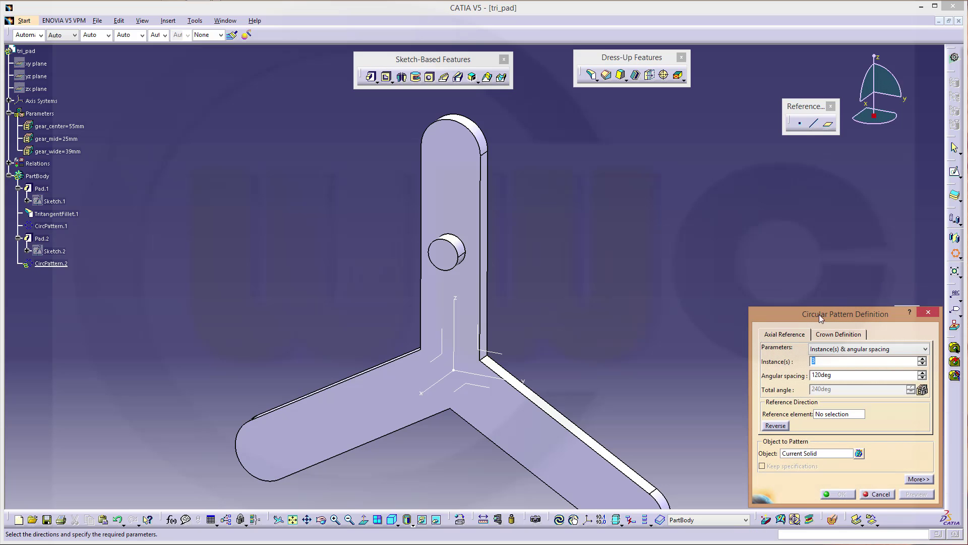
left_click(926, 349)
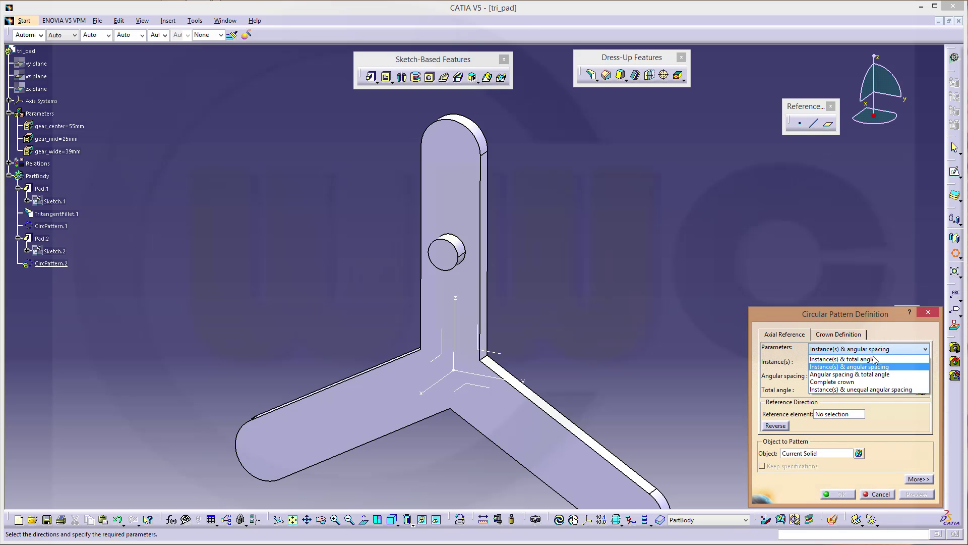
left_click(820, 373)
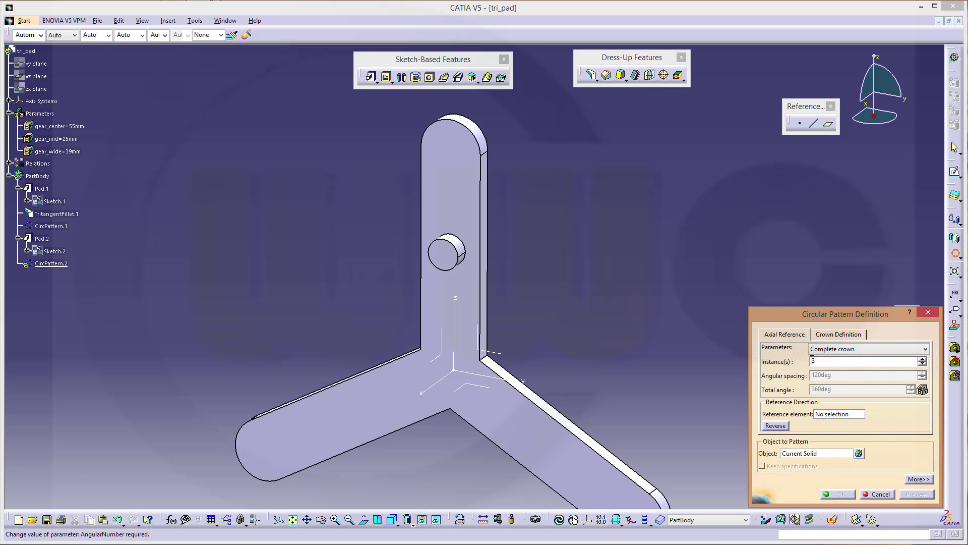
left_click(837, 414)
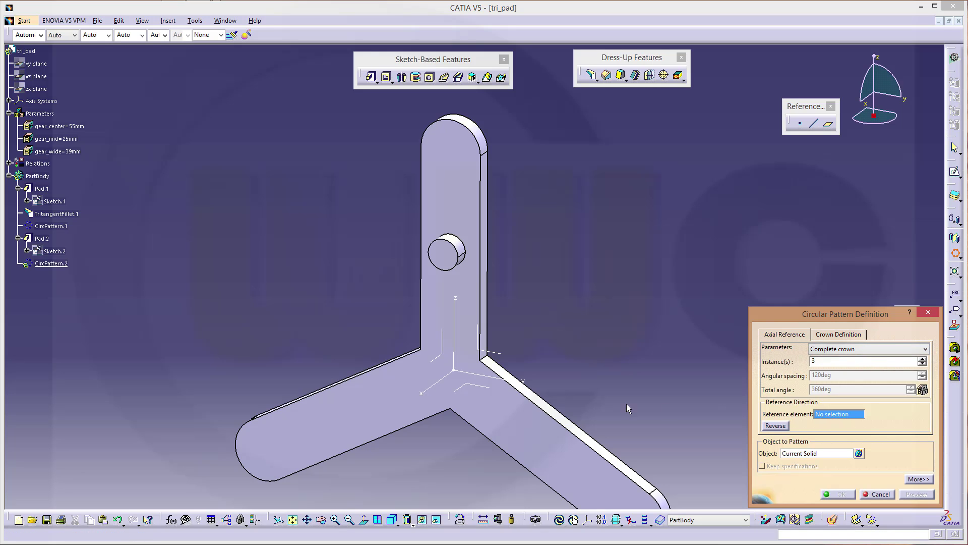
left_click(425, 397)
left_click(799, 454)
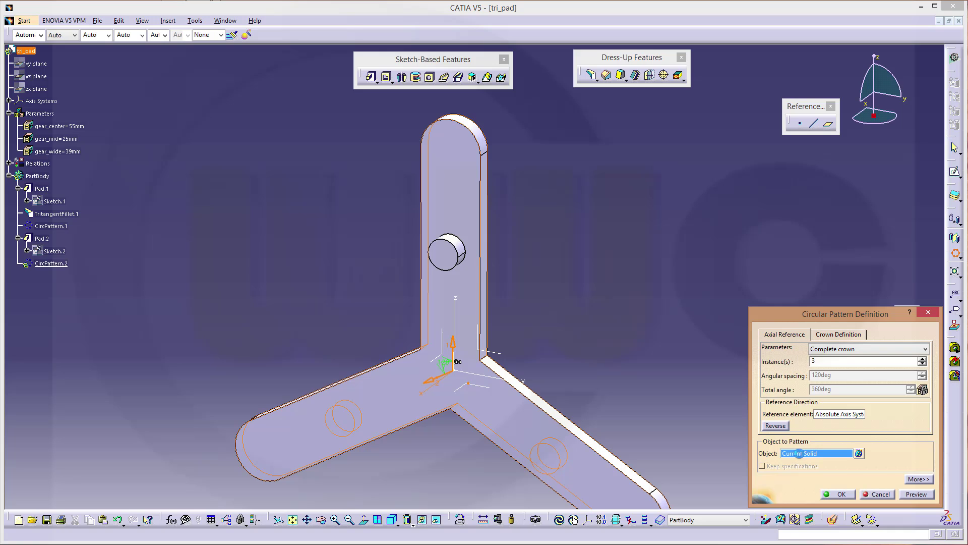
left_click(41, 238)
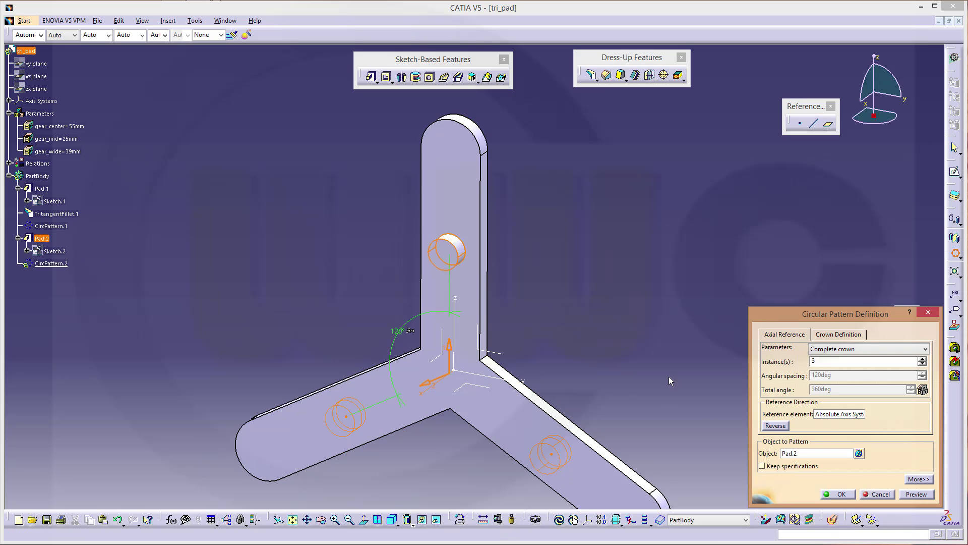
left_click(762, 466)
left_click(845, 496)
left_click(600, 355)
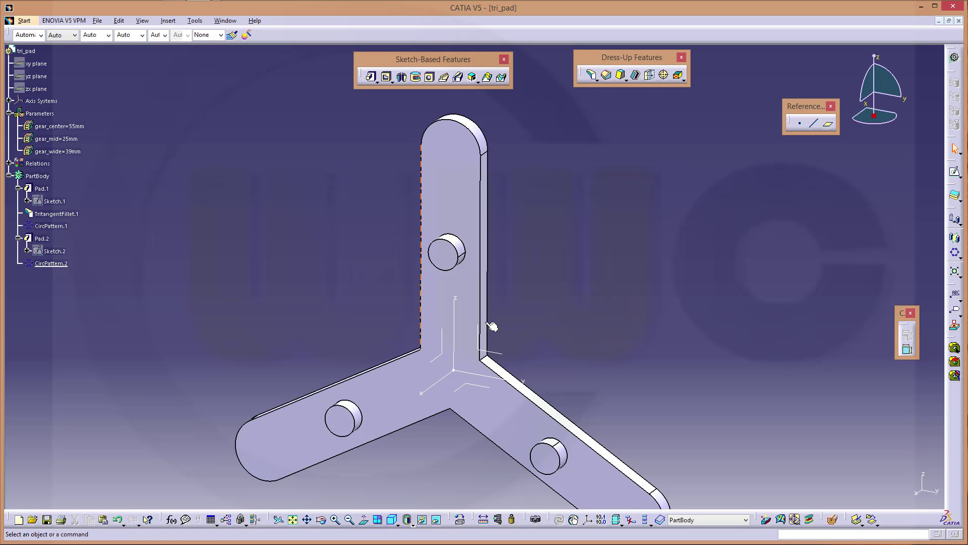
mouse_move(572, 292)
middle_mouse_down()
mouse_move(573, 309)
mouse_move(585, 289)
middle_mouse_up()
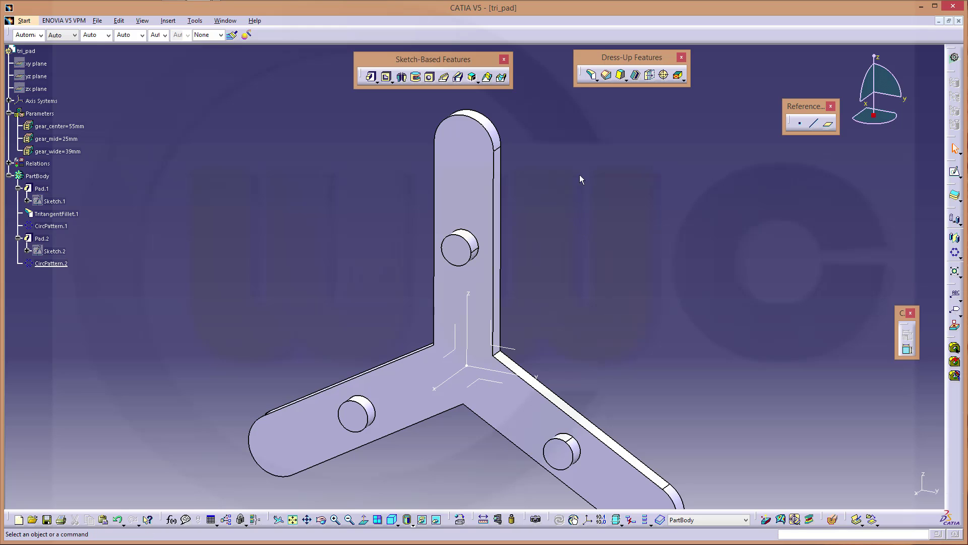
Create a 20 mm diameter Up To Last hole concentric with the rounded end of the upright arm.
left_click(473, 119)
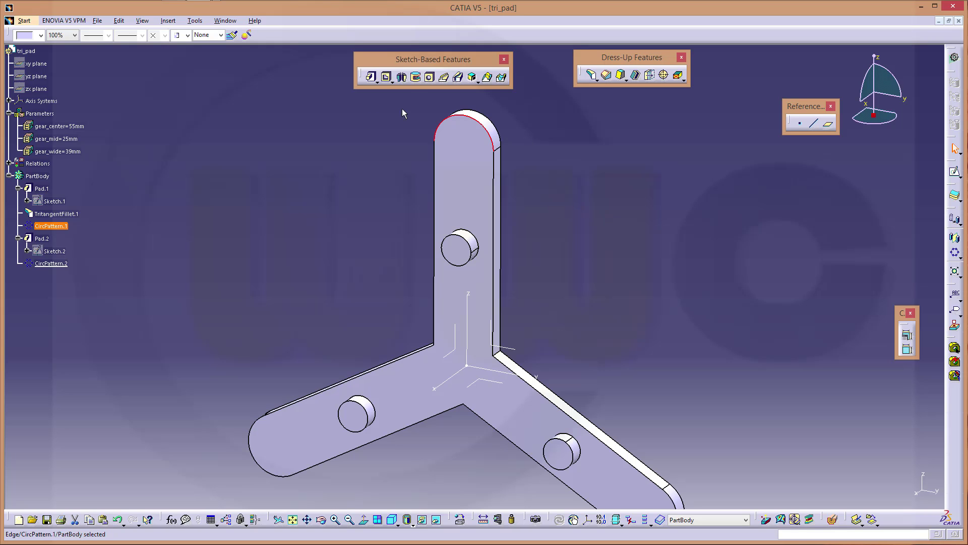
left_click(430, 77)
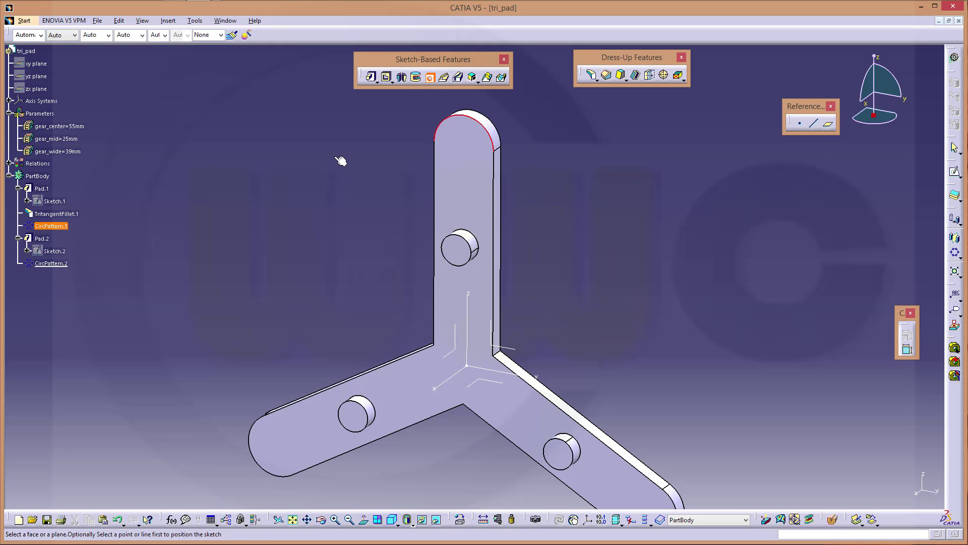
left_click(464, 154)
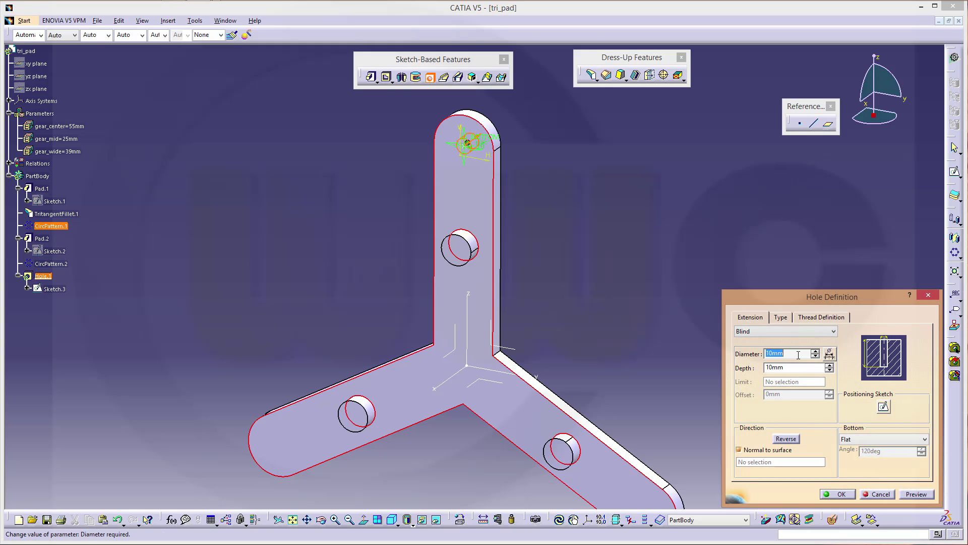
type("20")
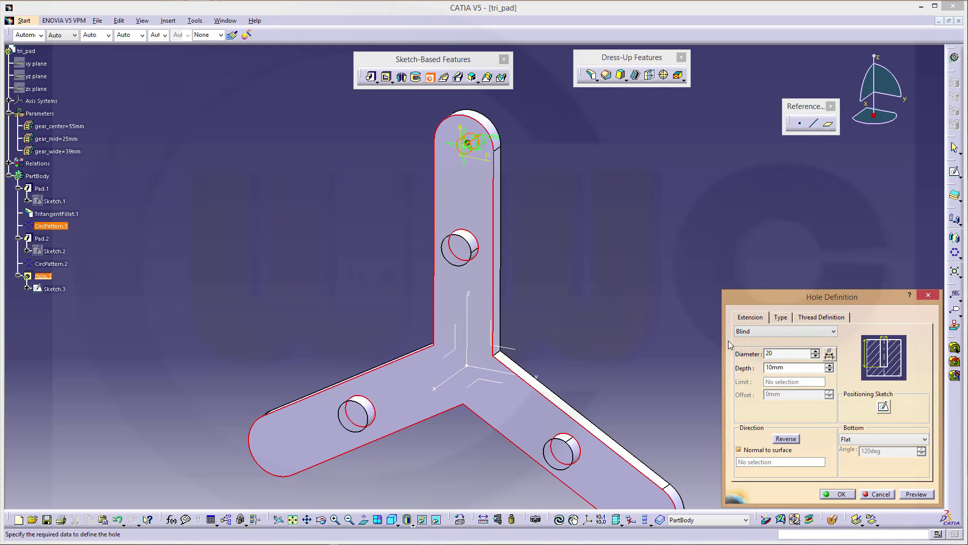
left_click(836, 333)
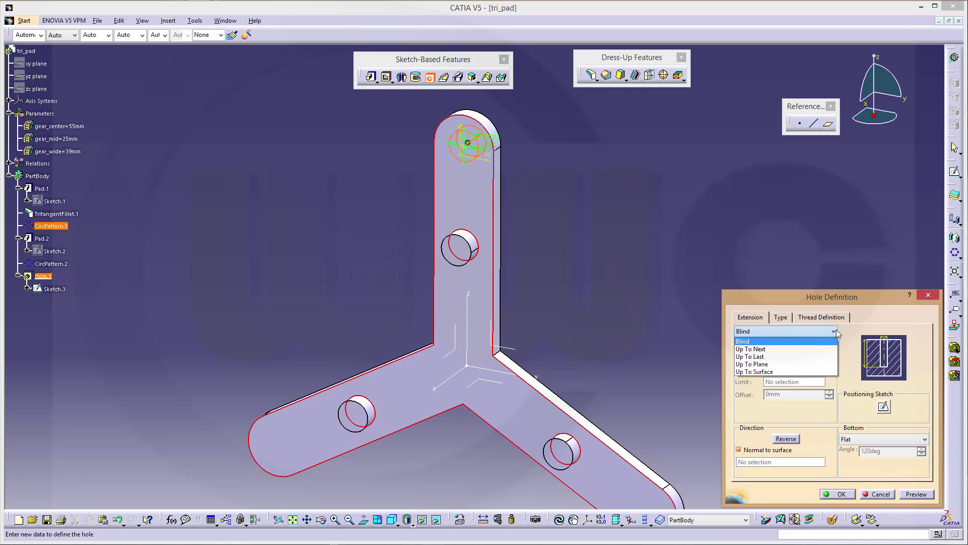
left_click(783, 363)
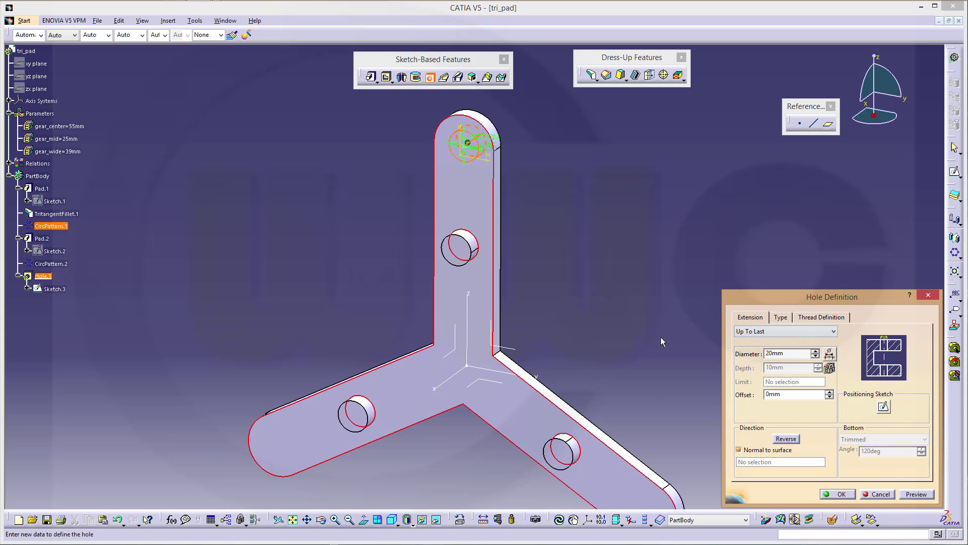
left_click(842, 495)
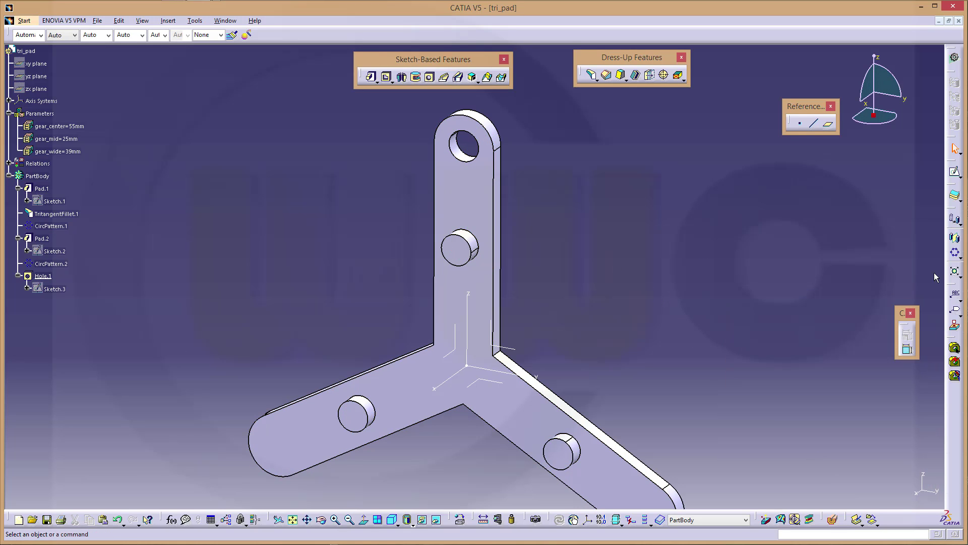
Pattern the arm-end hole circularly about the absolute X axis as a complete crown of 3 instances, with Keep specifications enabled.
left_click(955, 252)
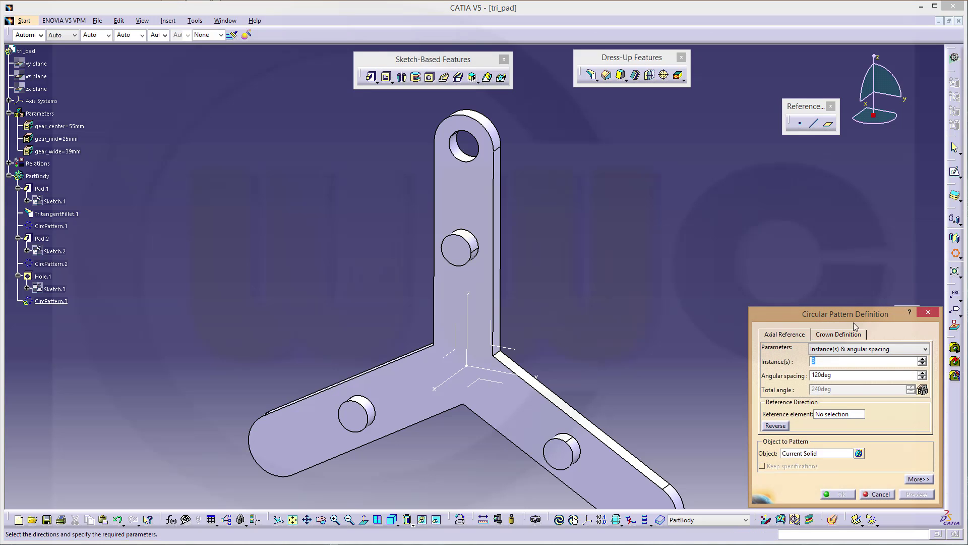
left_click(925, 348)
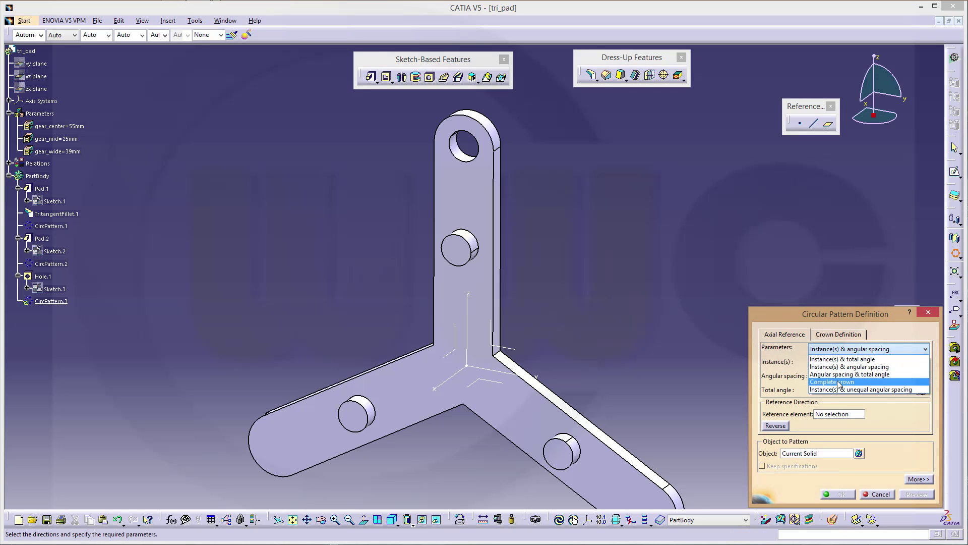
left_click(838, 382)
left_click(830, 414)
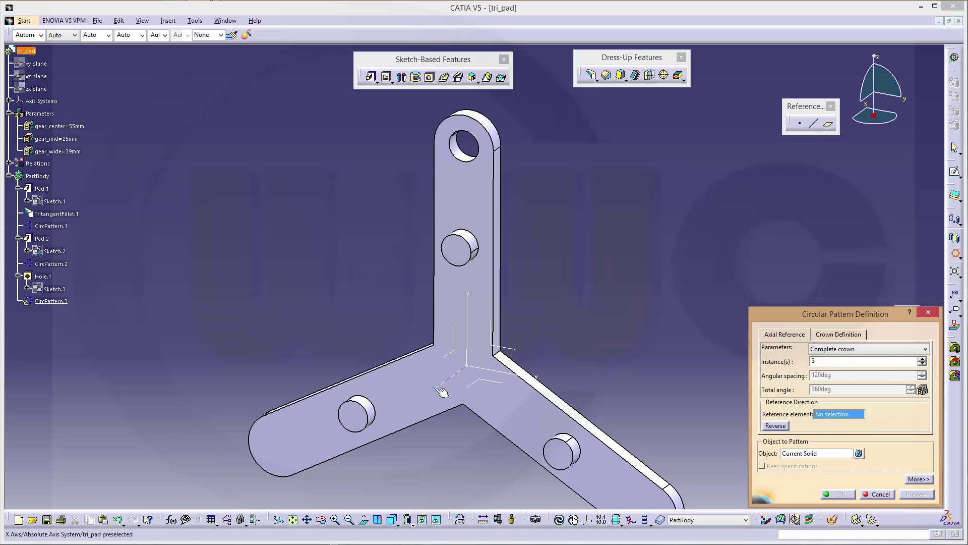
left_click(438, 389)
left_click(824, 454)
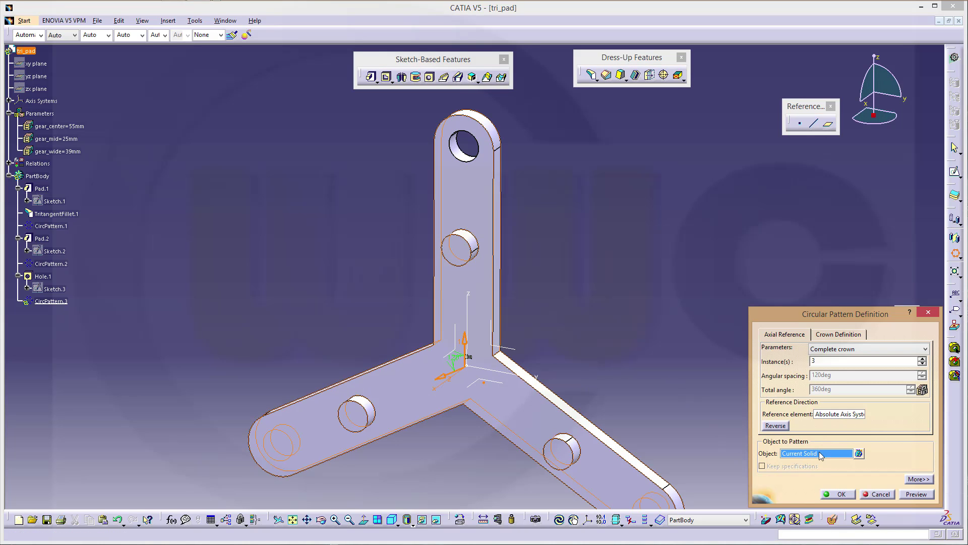
left_click(43, 276)
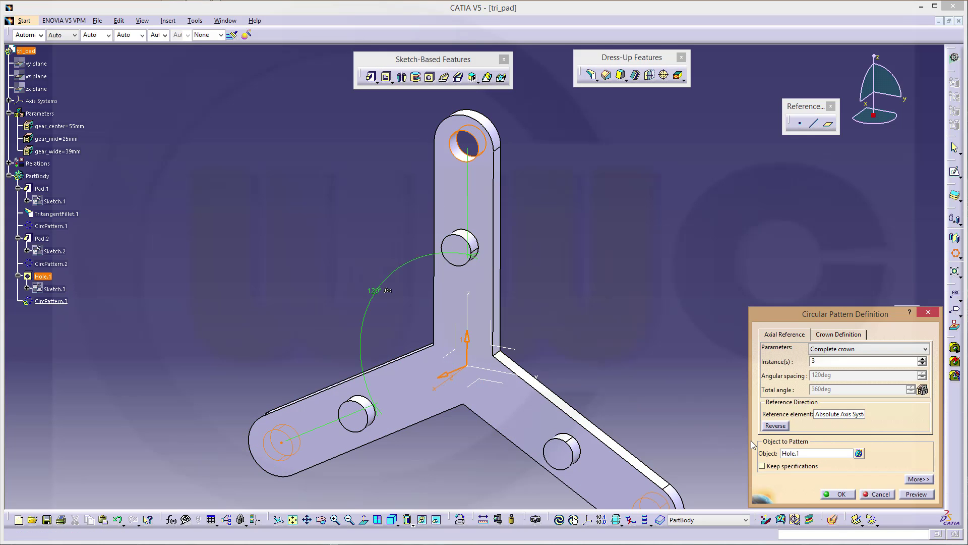
left_click(763, 466)
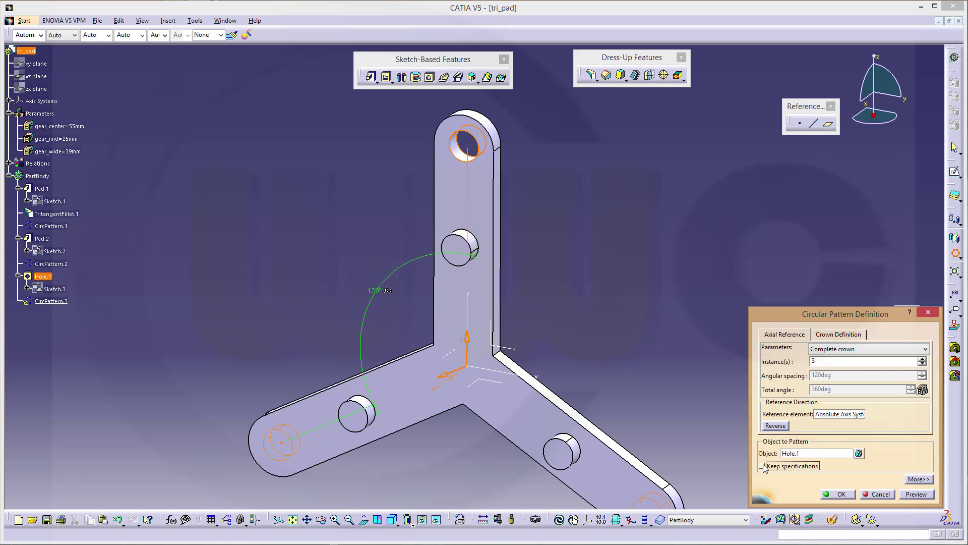
left_click(849, 496)
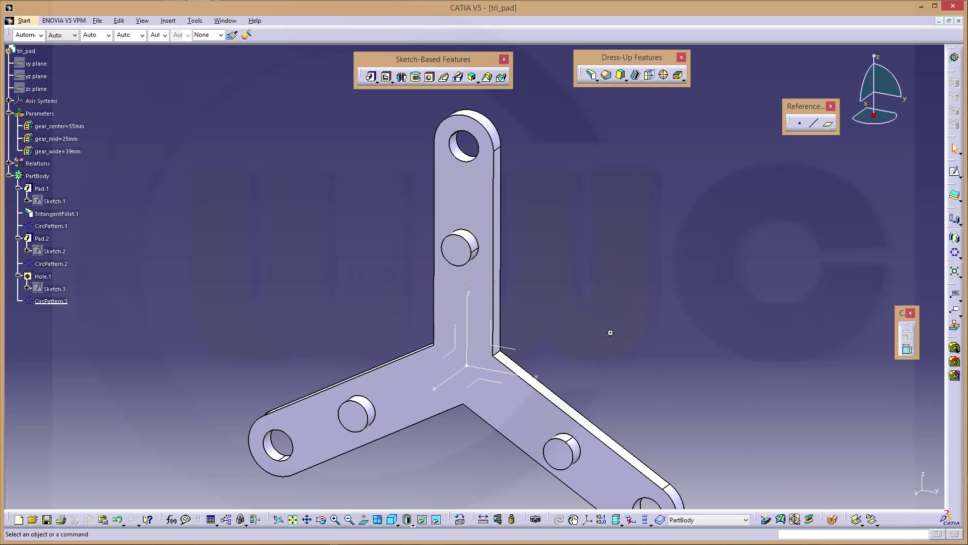
Apply a 30 mm edge fillet to the three inner corner edges where the arms meet.
middle_click_drag(610, 331, 590, 350)
middle_click_drag(552, 248, 528, 243)
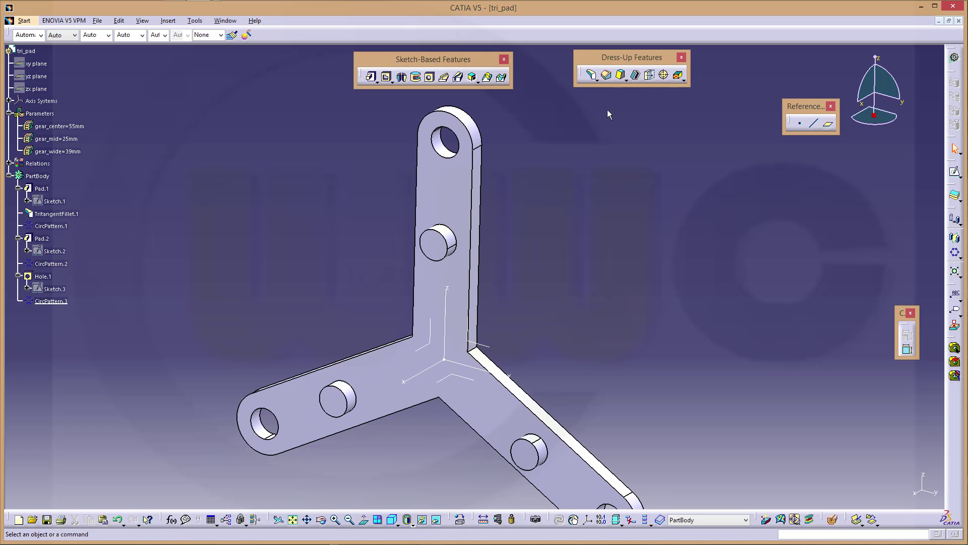
left_click(597, 80)
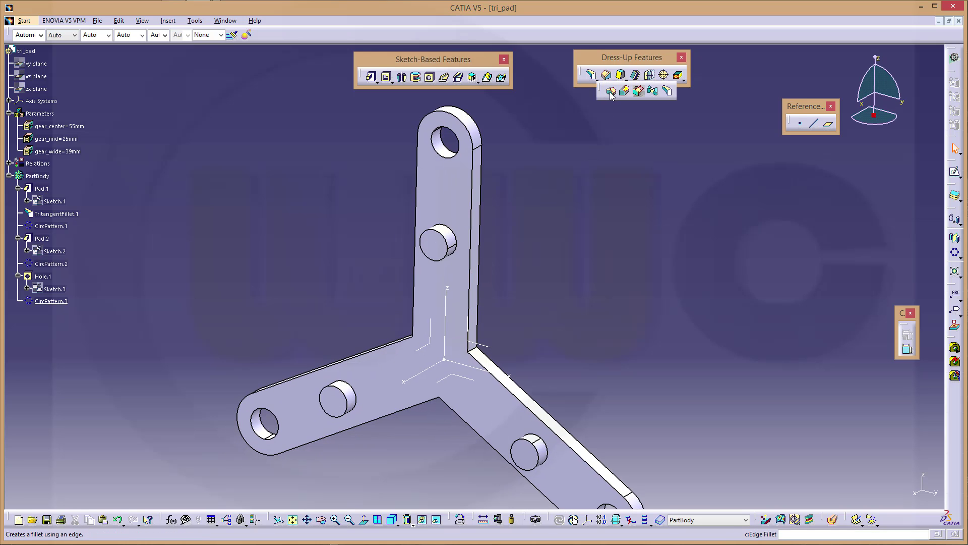
left_click(611, 93)
middle_click_drag(537, 339, 585, 181)
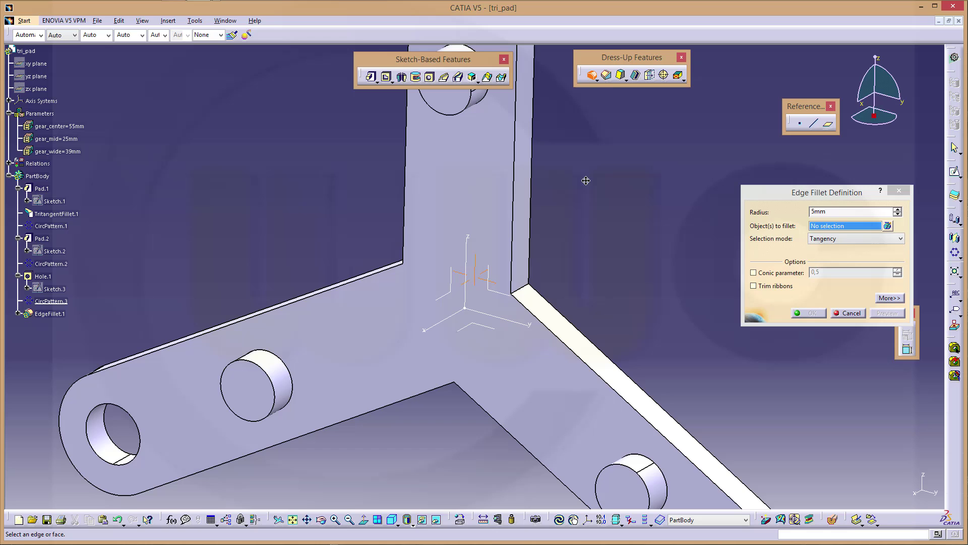
left_click(527, 294)
middle_click_drag(335, 223, 331, 343)
left_click(351, 253)
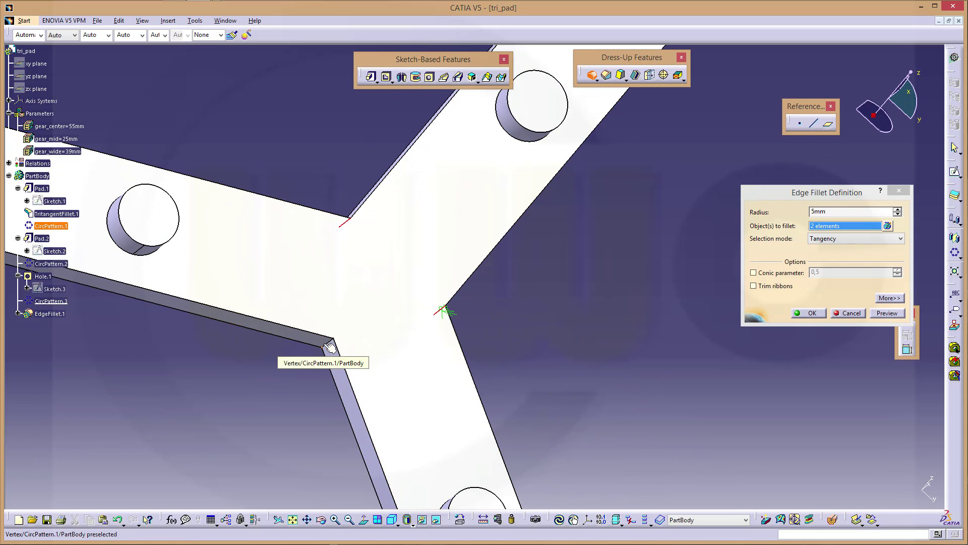
left_click(329, 344)
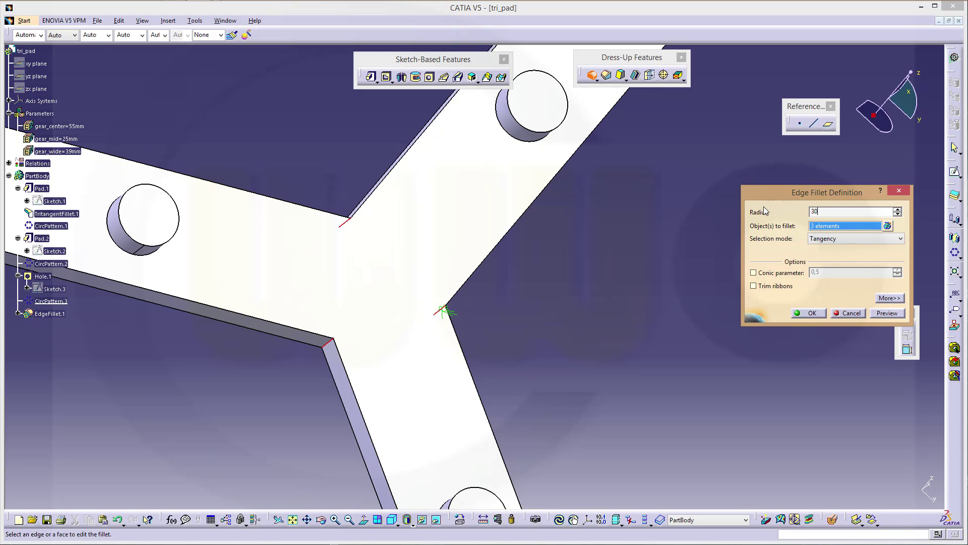
key("Return")
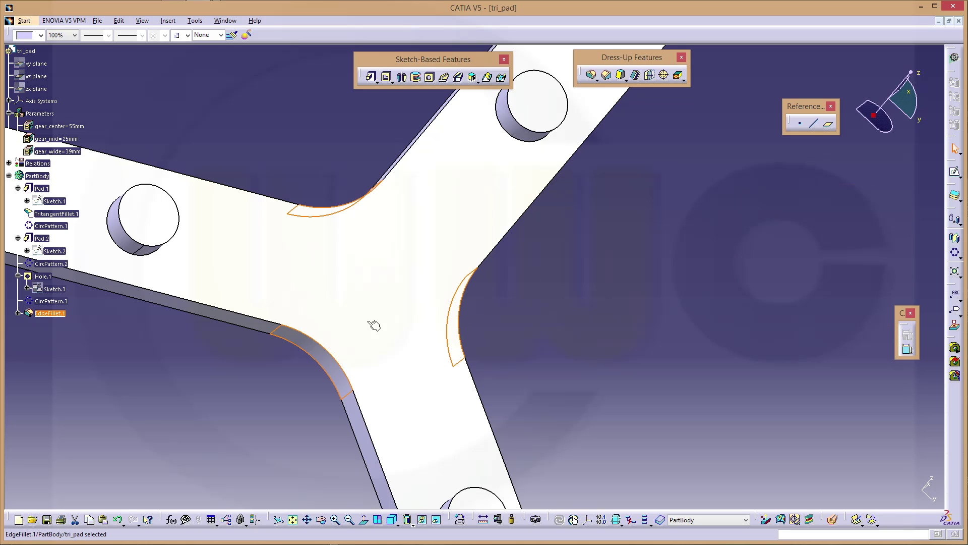
Set the radius of the inner-corner edge fillet to 60 mm.
double_click(51, 313)
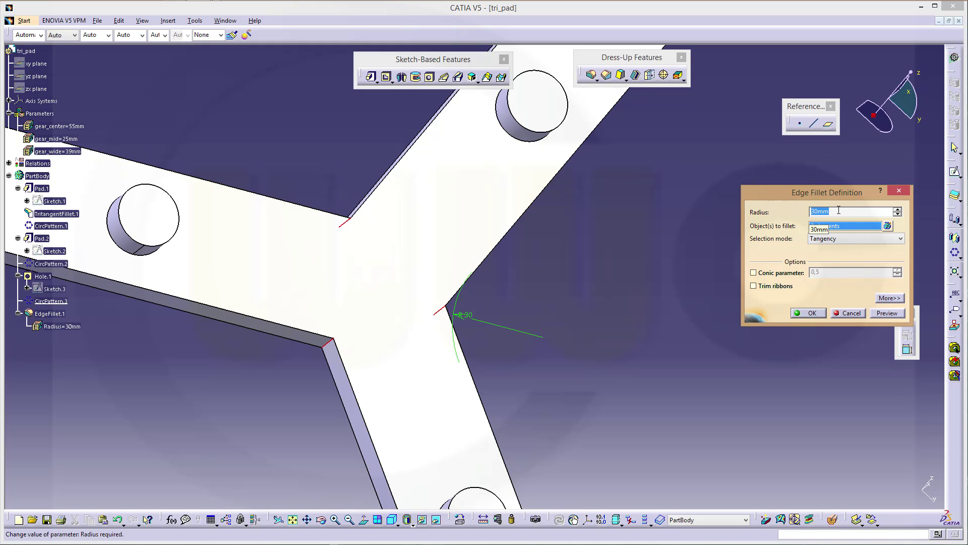
type("60")
key("Return")
left_click(678, 266)
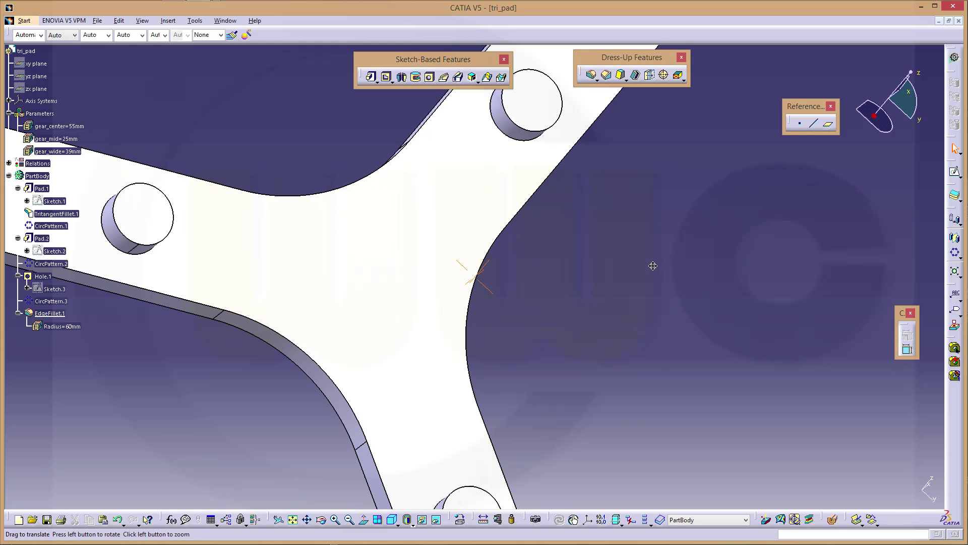
Place another hole on the flat face near the junction of the three arms and open its positioning sketch.
middle_click_drag(651, 265, 649, 418)
middle_click_drag(459, 289, 628, 193)
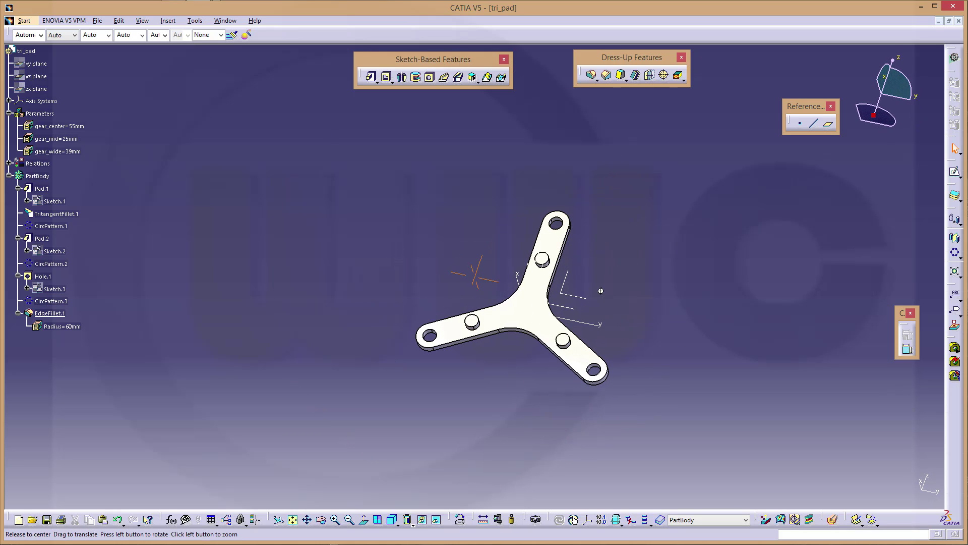
middle_click_drag(602, 292, 540, 239)
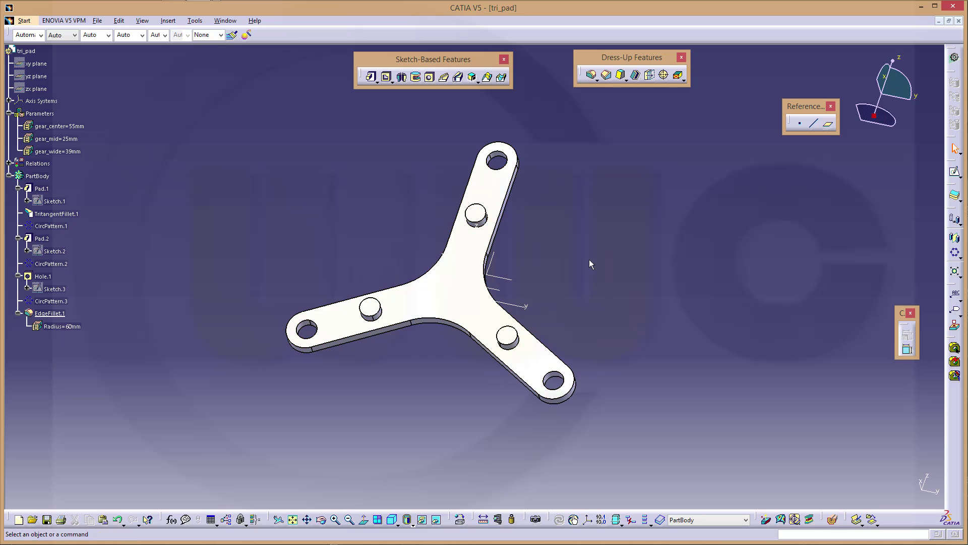
left_click(430, 78)
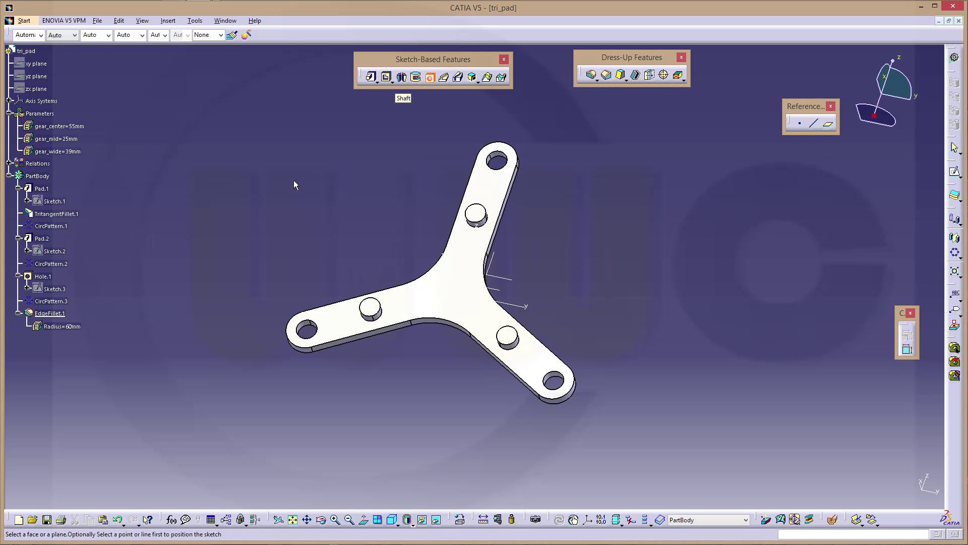
left_click(461, 303)
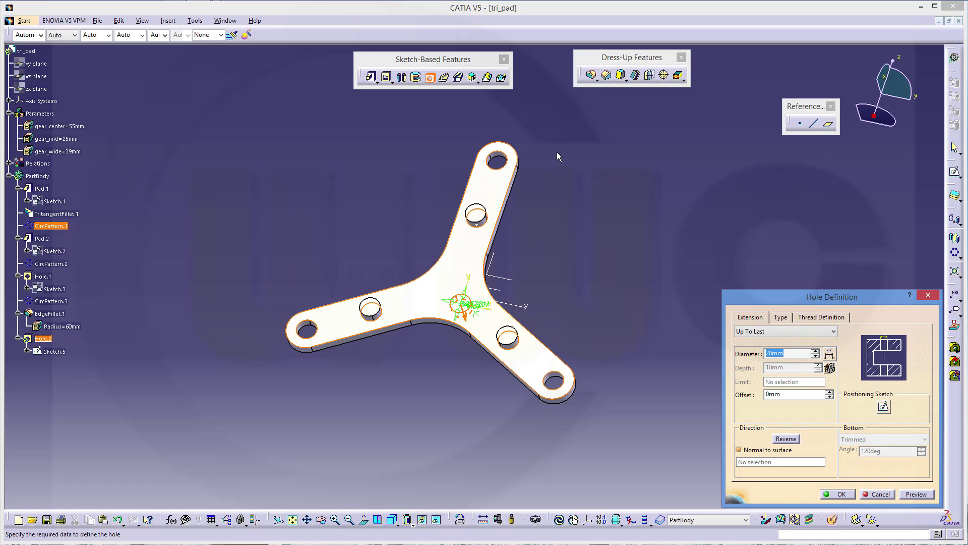
left_click(885, 407)
mouse_move(519, 406)
middle_mouse_down()
mouse_move(533, 344)
mouse_move(493, 331)
middle_mouse_up()
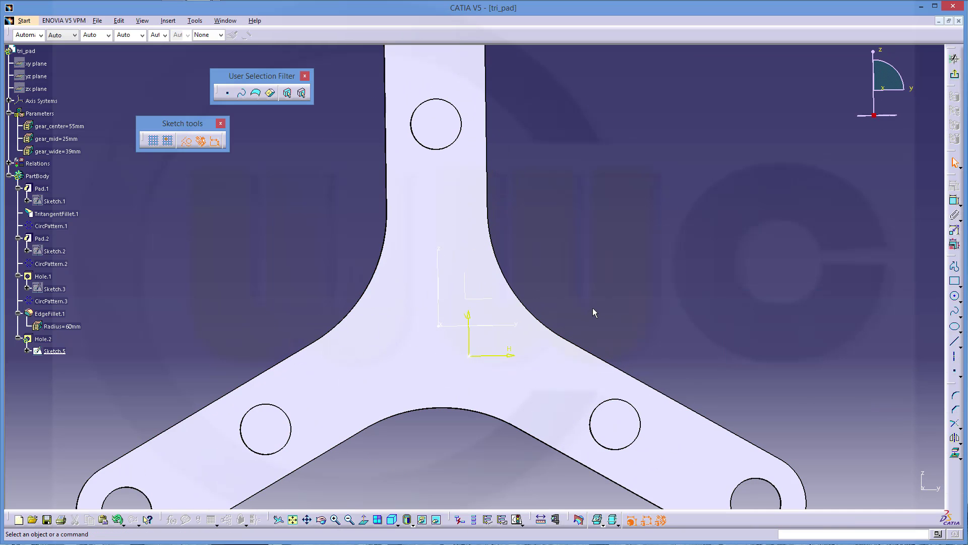
Constrain the hole's centre point to be coincident with the absolute Y axis and the absolute Z axis.
left_click(954, 202)
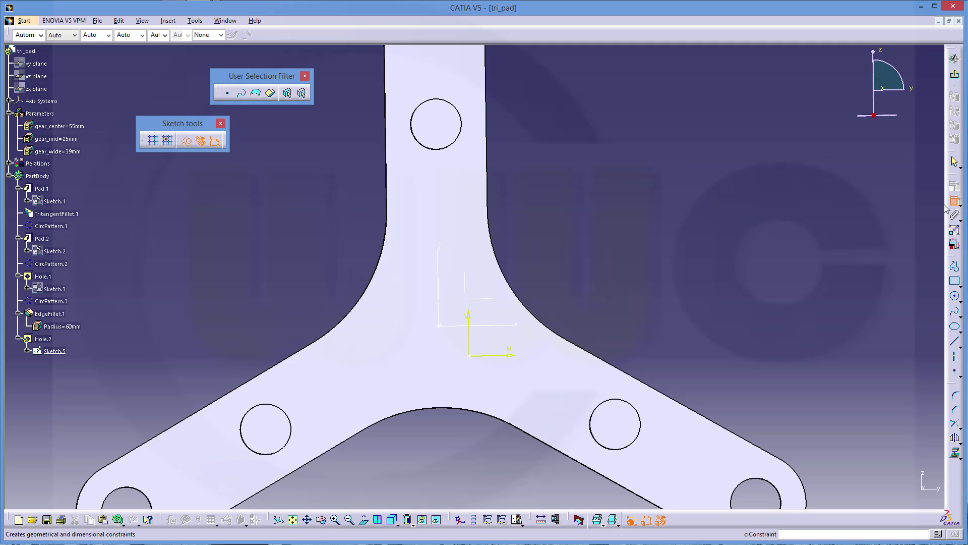
left_click(470, 359)
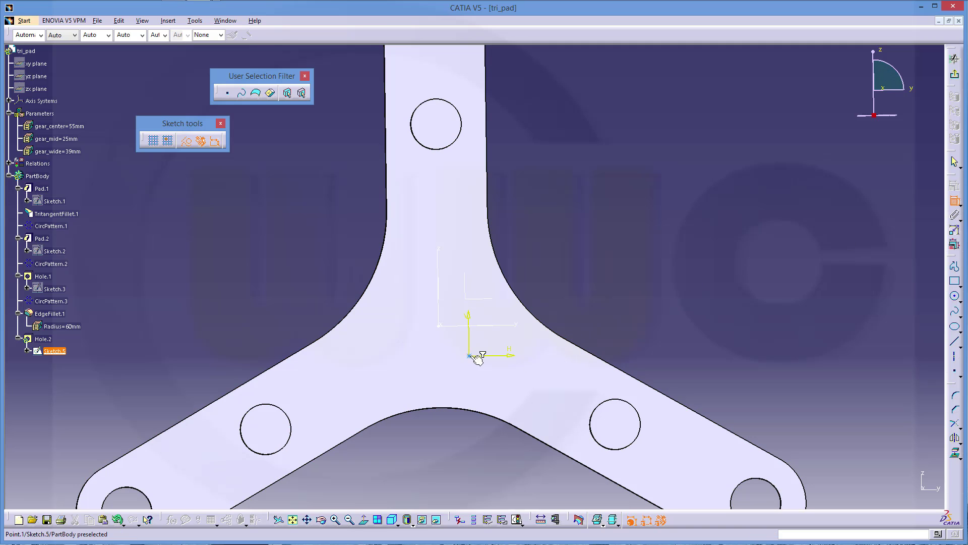
left_click(519, 326)
right_click(627, 303)
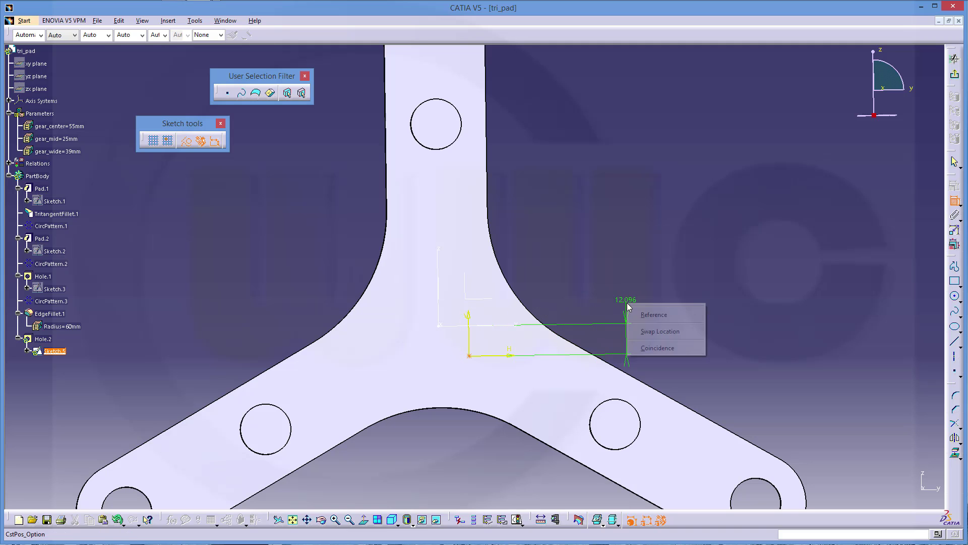
left_click(676, 349)
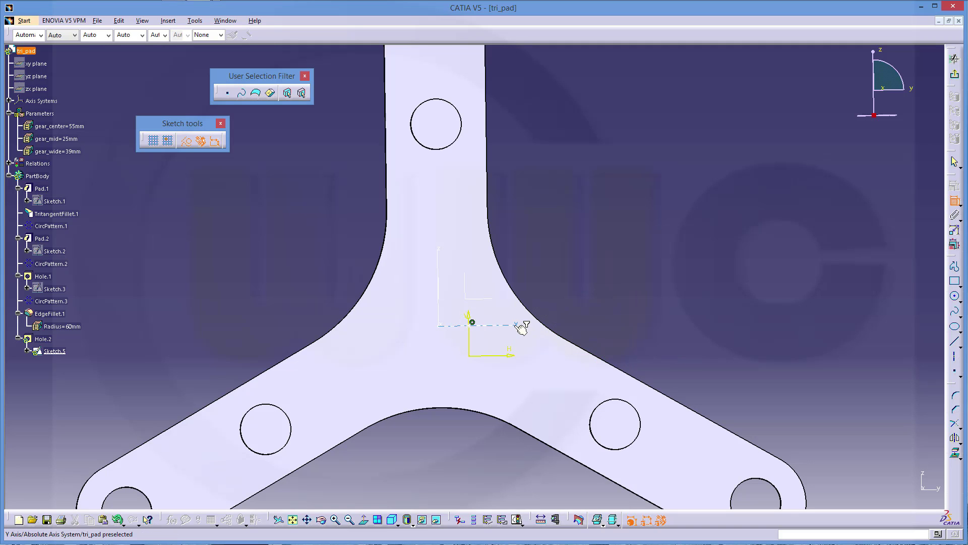
middle_click_drag(517, 356, 536, 322)
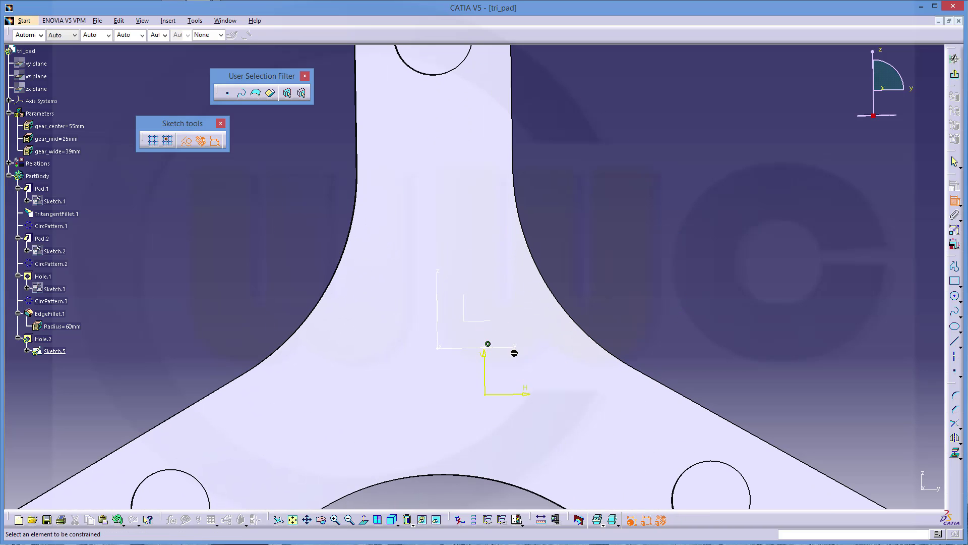
left_click(488, 346)
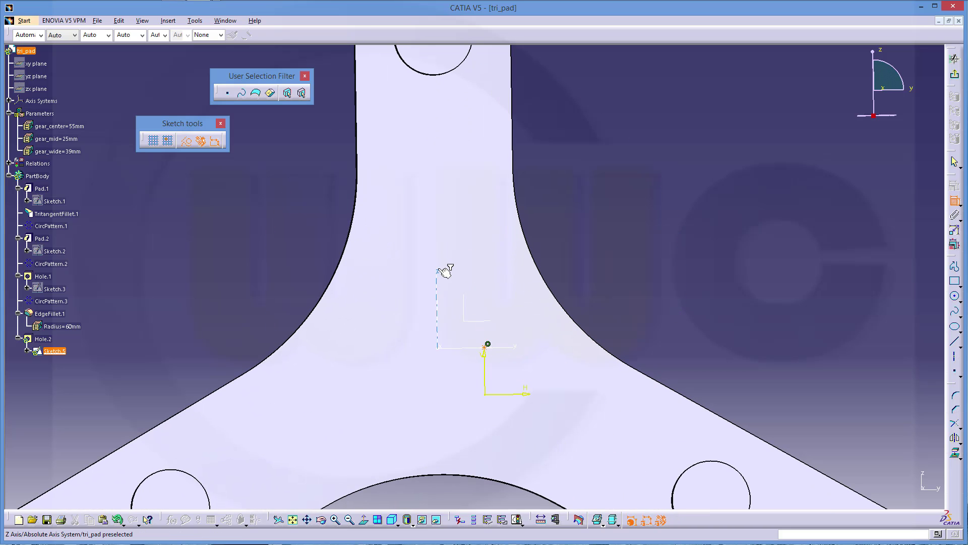
right_click(440, 271)
left_click(469, 337)
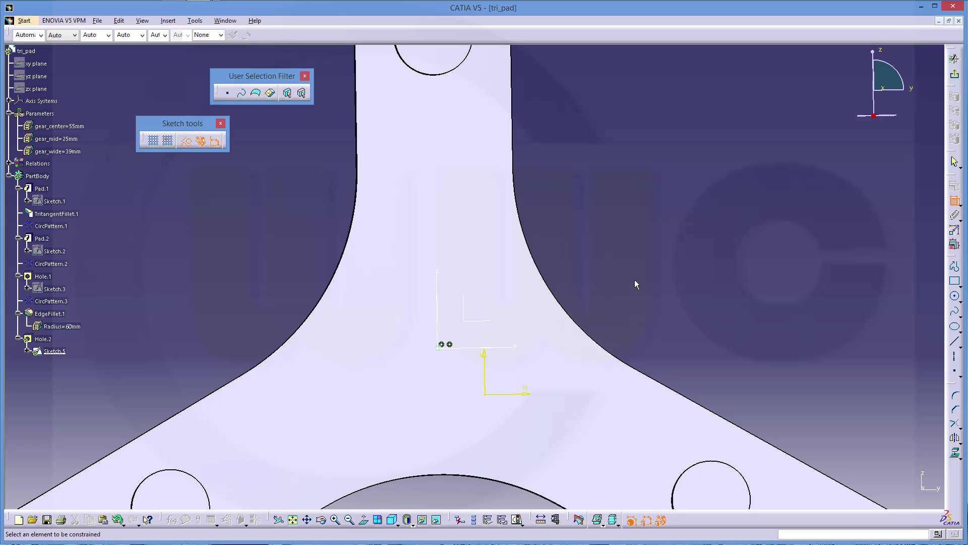
middle_click_drag(634, 279, 625, 346)
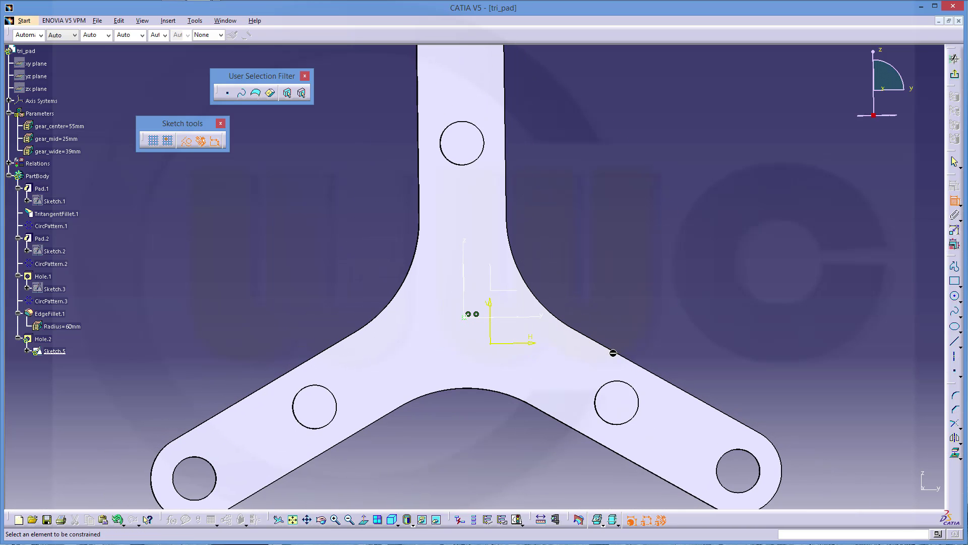
Hide the H and V sketch axes in the hole's positioning sketch.
mouse_move(615, 352)
middle_mouse_down()
mouse_move(630, 313)
mouse_move(507, 451)
mouse_move(506, 387)
middle_mouse_up()
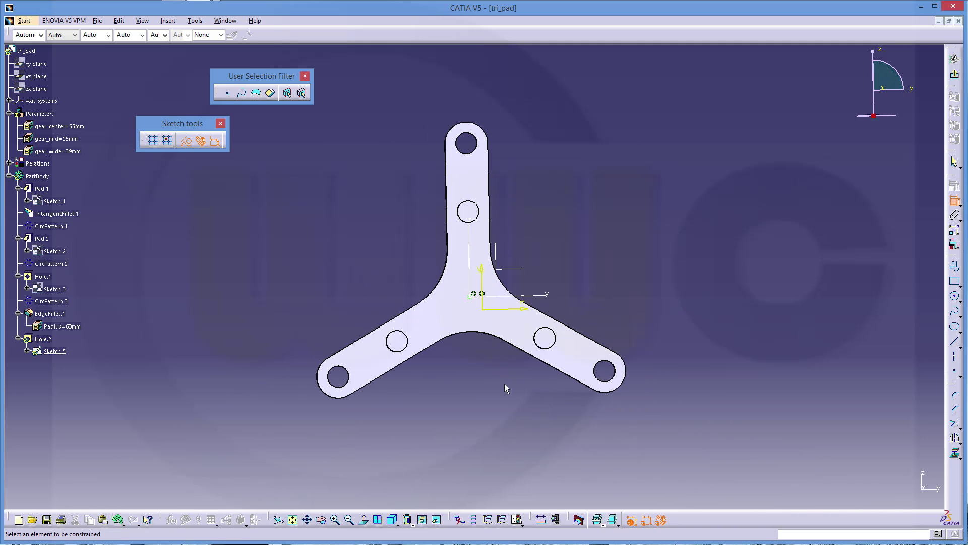
left_click_drag(472, 360, 538, 244)
left_click(954, 201)
left_click_drag(545, 378, 474, 221)
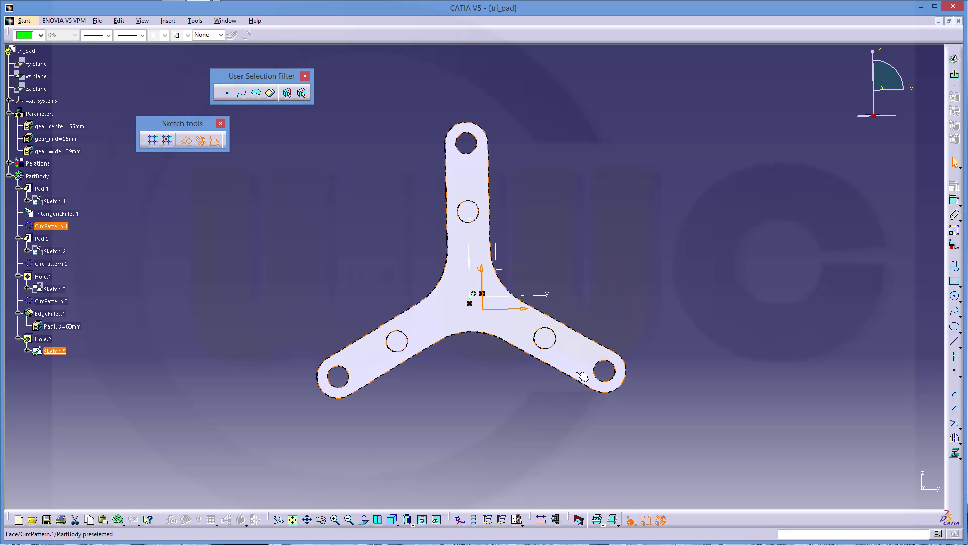
left_click(424, 520)
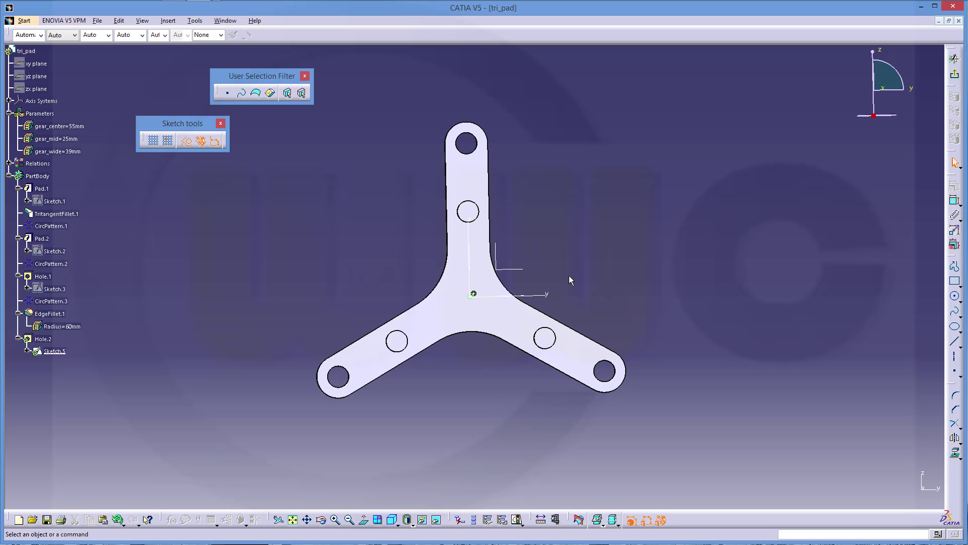
Exit the positioning sketch and create the central hole with a 20 mm diameter, extending Up To Last.
left_click(953, 77)
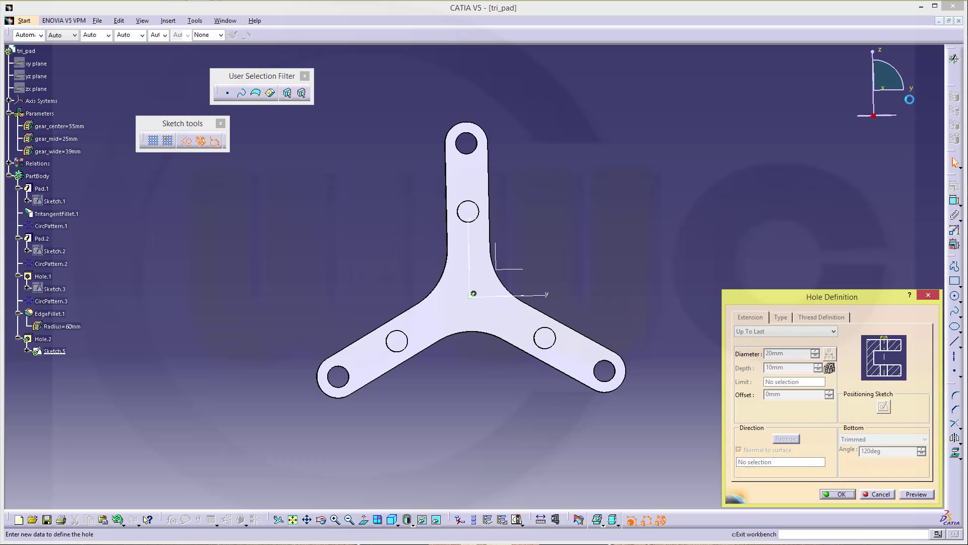
left_click(839, 497)
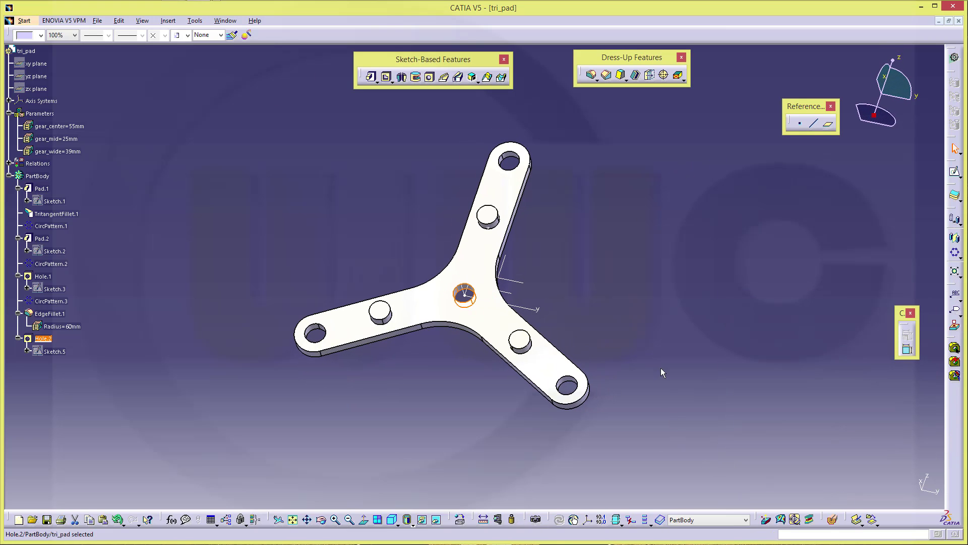
middle_click_drag(493, 404, 454, 397)
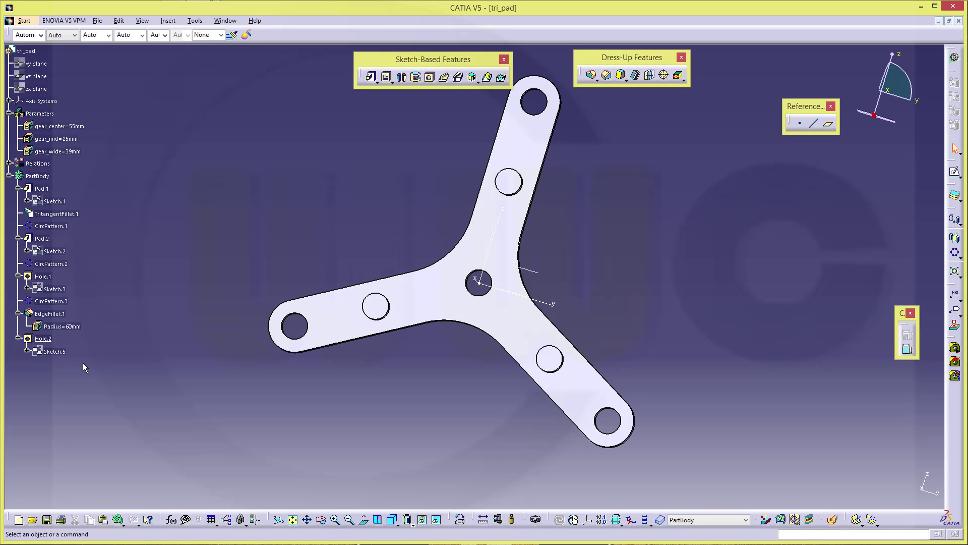
Expand the Relations in the tree and publish the user parameter gear_center.
left_click(9, 163)
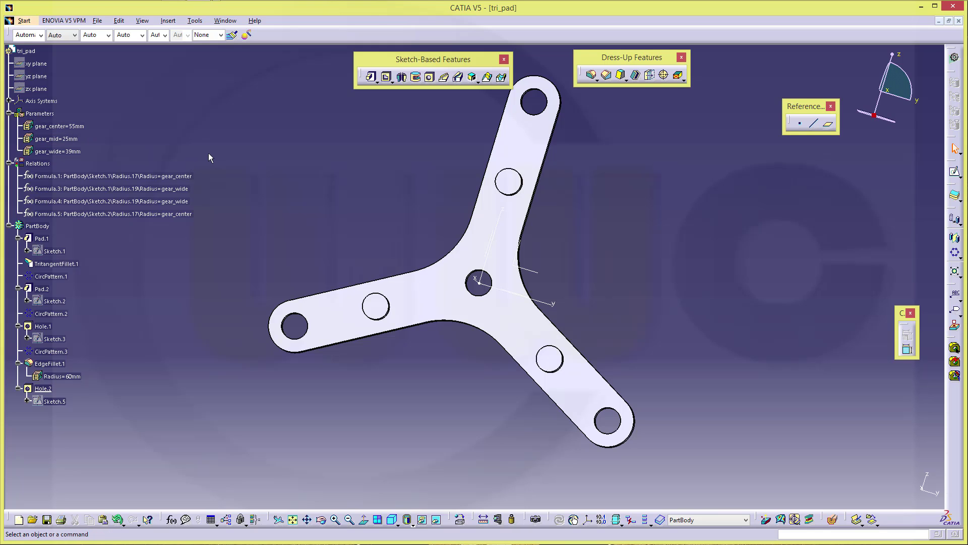
left_click(195, 21)
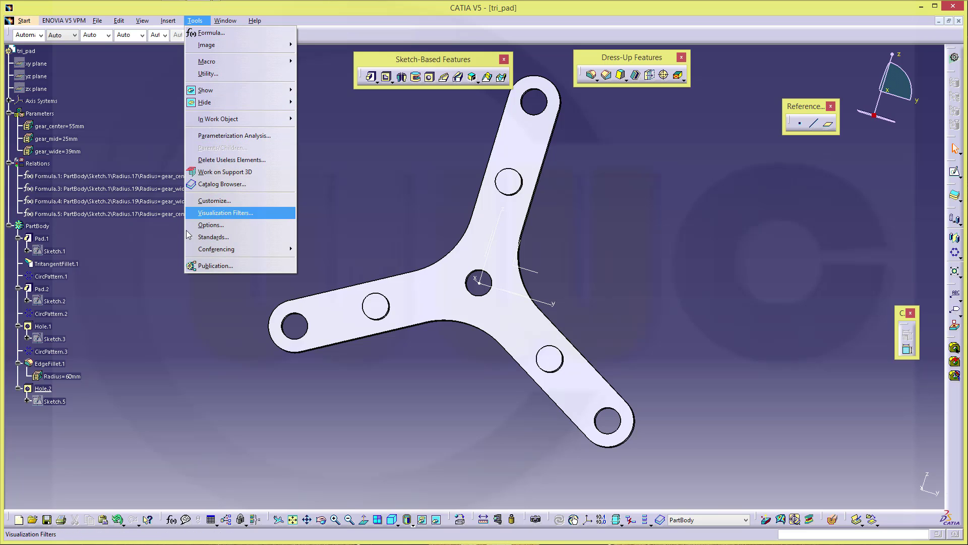
left_click(207, 265)
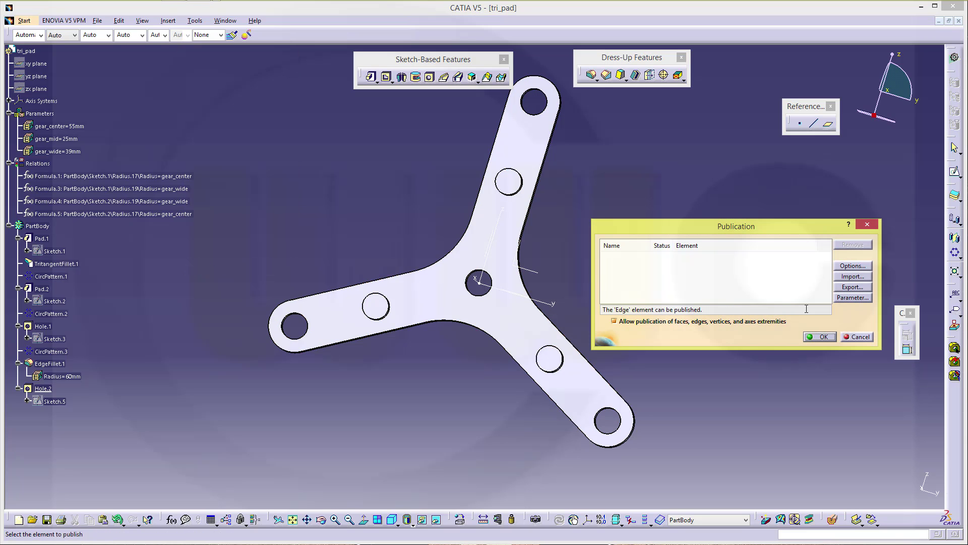
left_click(851, 298)
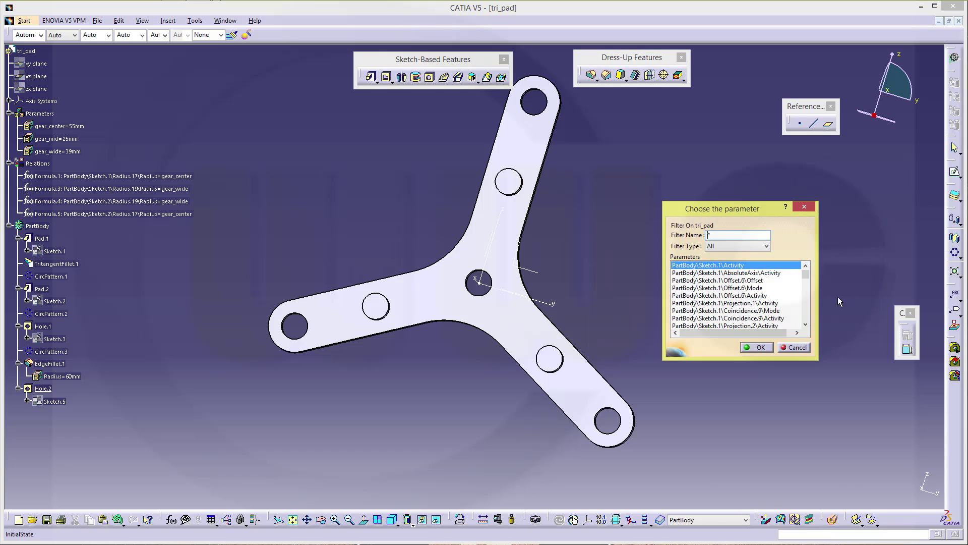
left_click(766, 246)
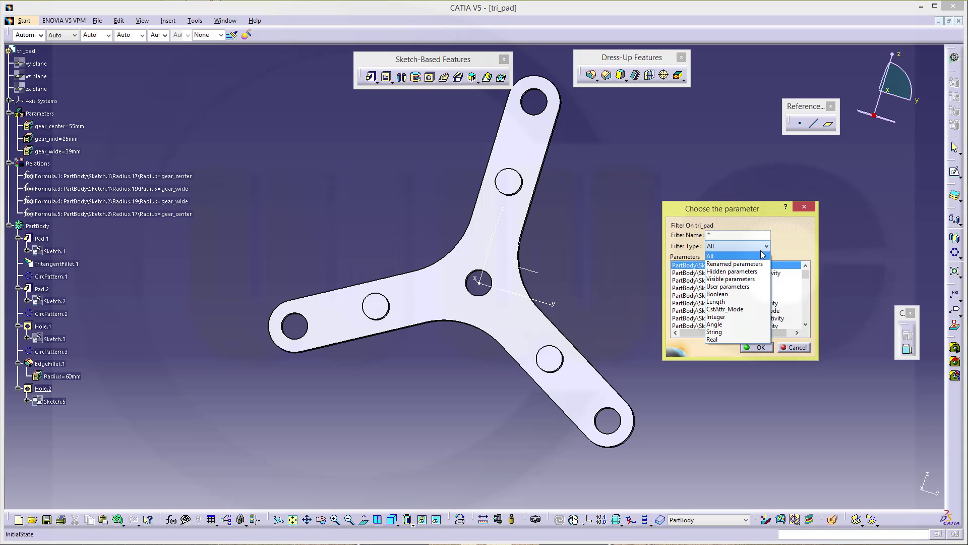
left_click(732, 286)
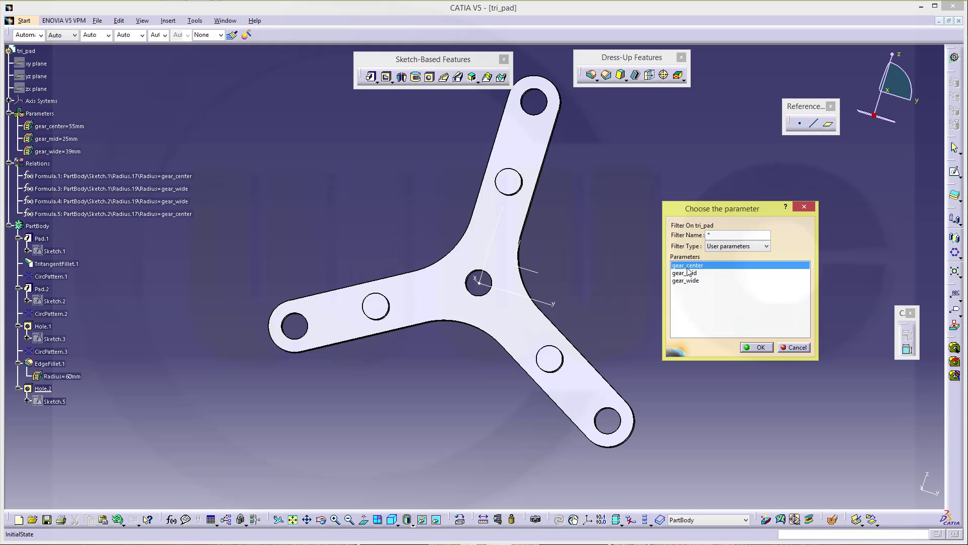
left_click(761, 347)
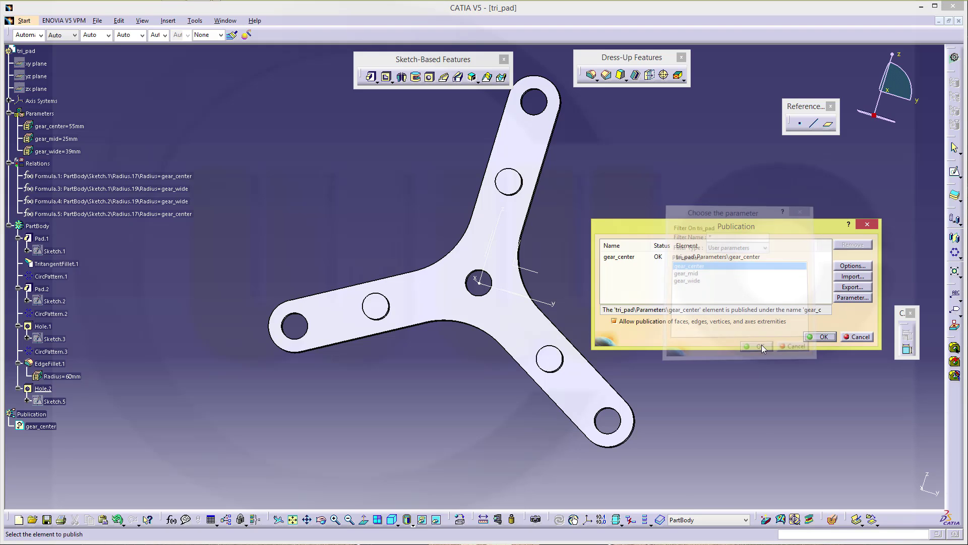
Add the user parameter gear_mid to the part's publications.
left_click(852, 298)
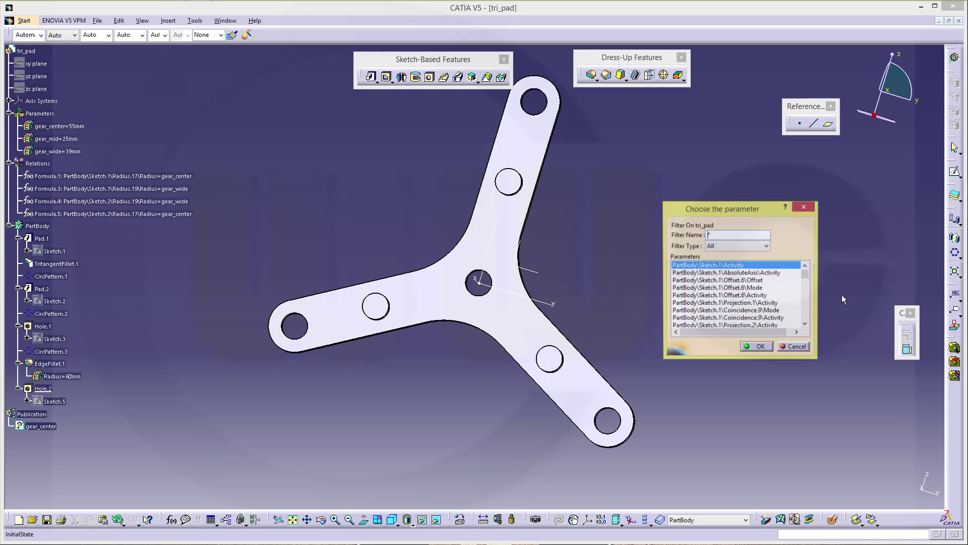
left_click(766, 246)
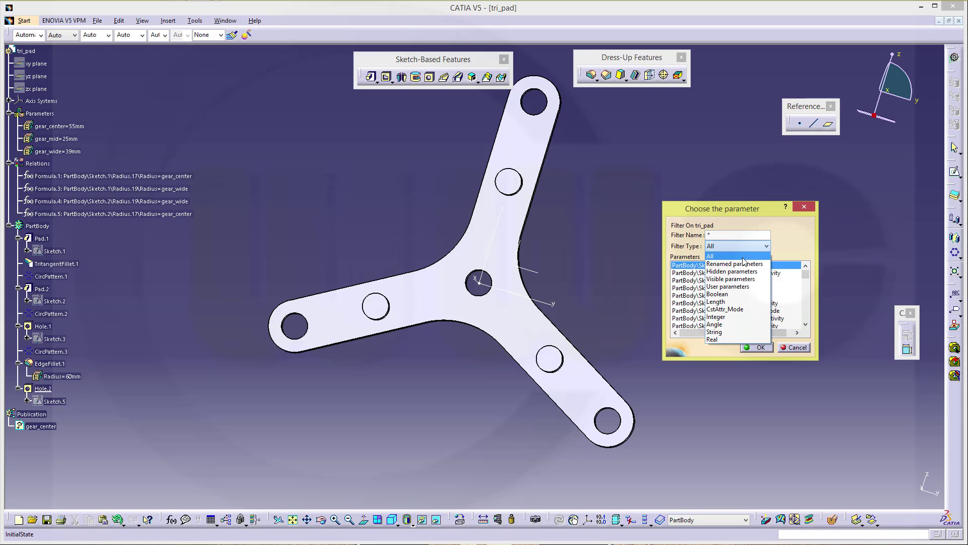
left_click(728, 286)
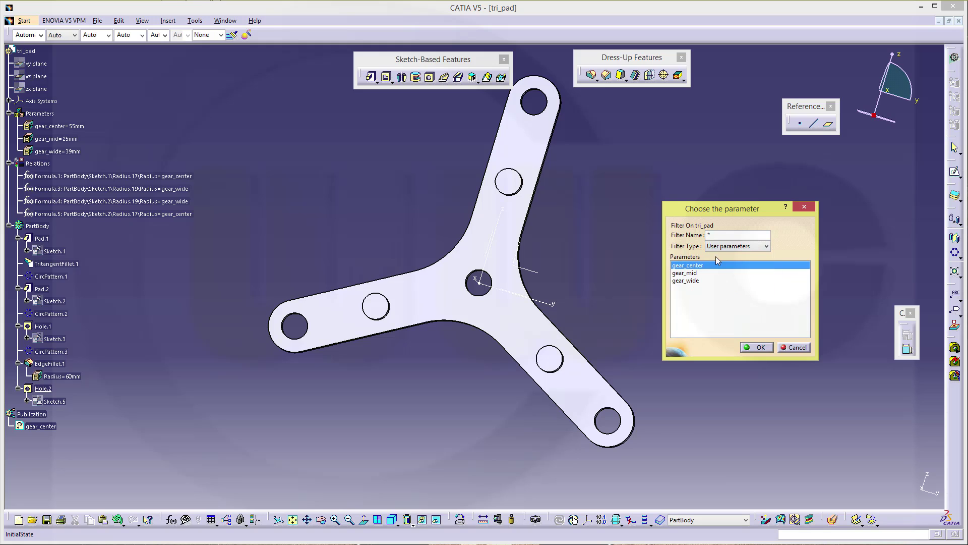
left_click(685, 272)
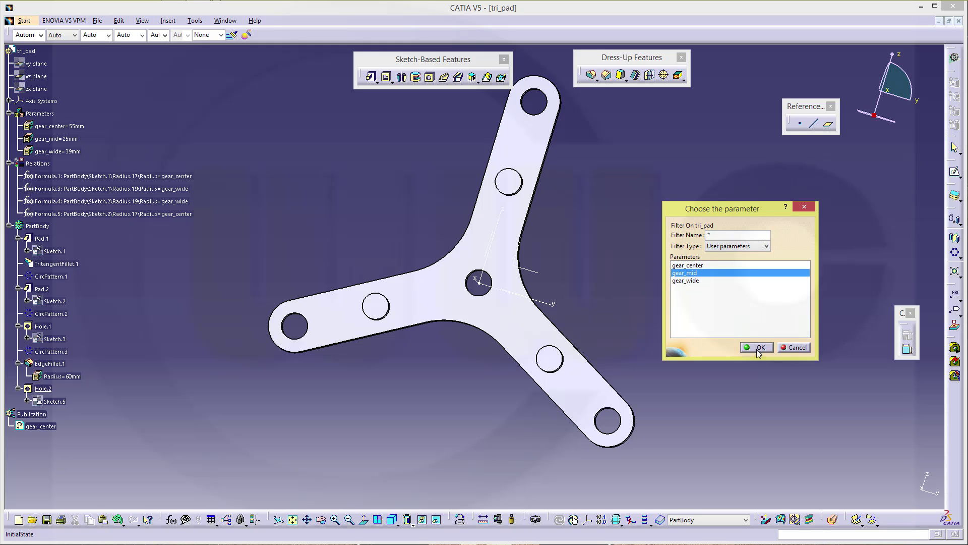
left_click(757, 347)
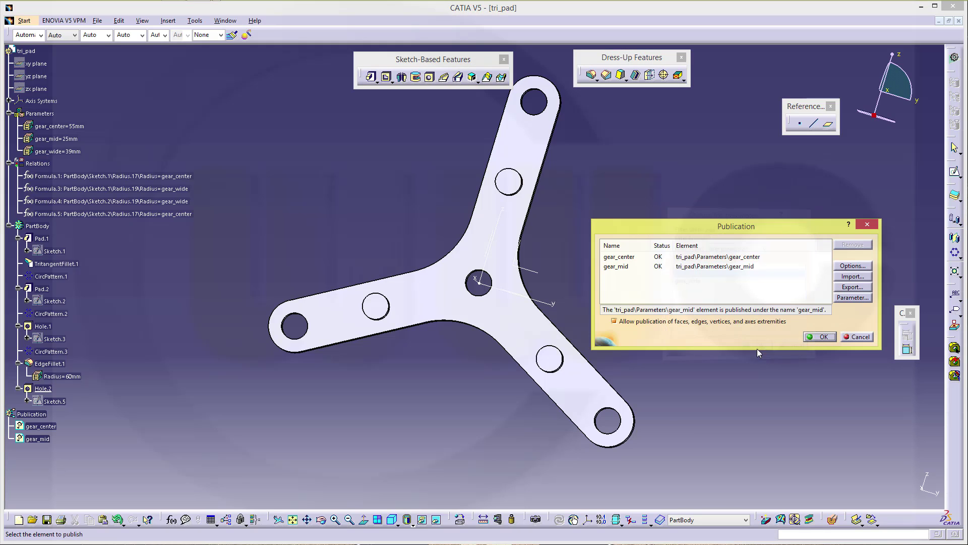
Add the user parameter gear_wide to the publications and accept the publication list.
left_click(853, 298)
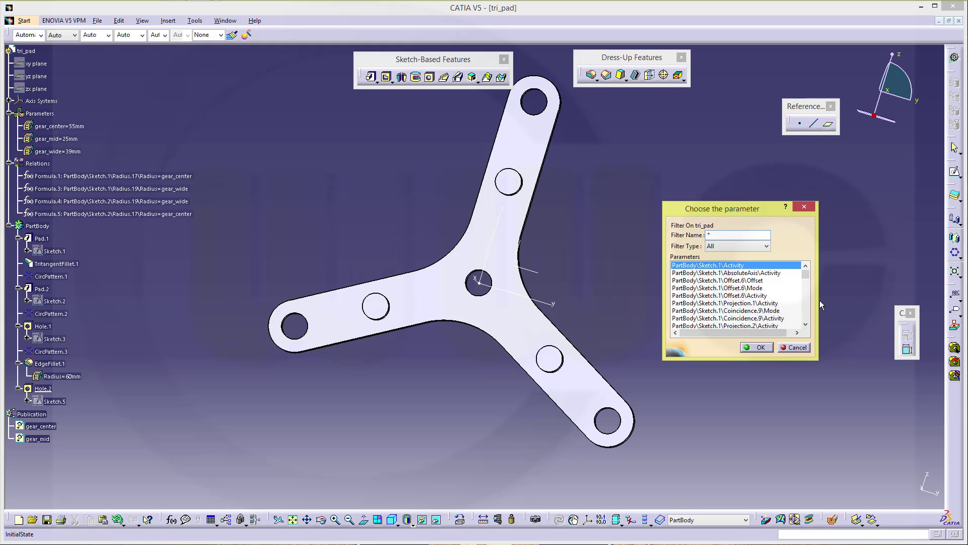
left_click(766, 246)
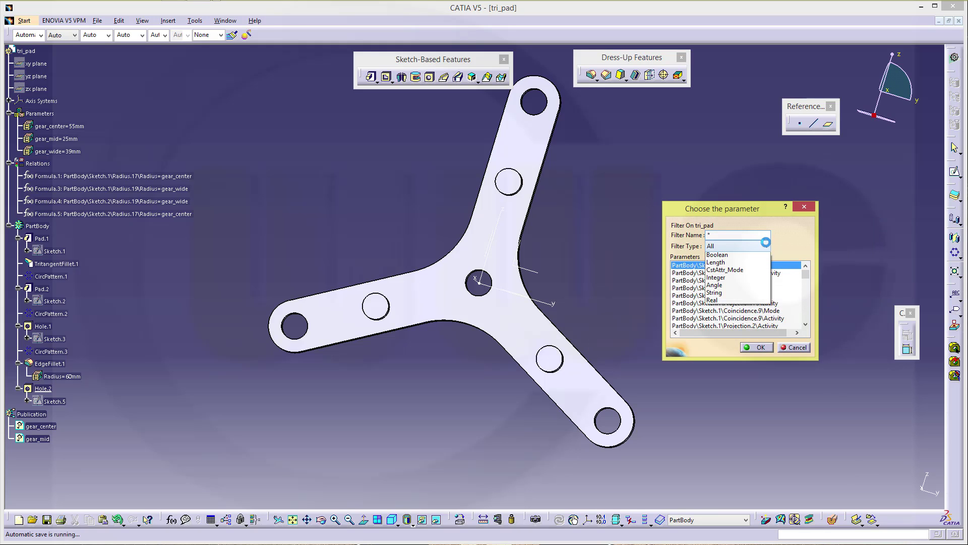
left_click(722, 287)
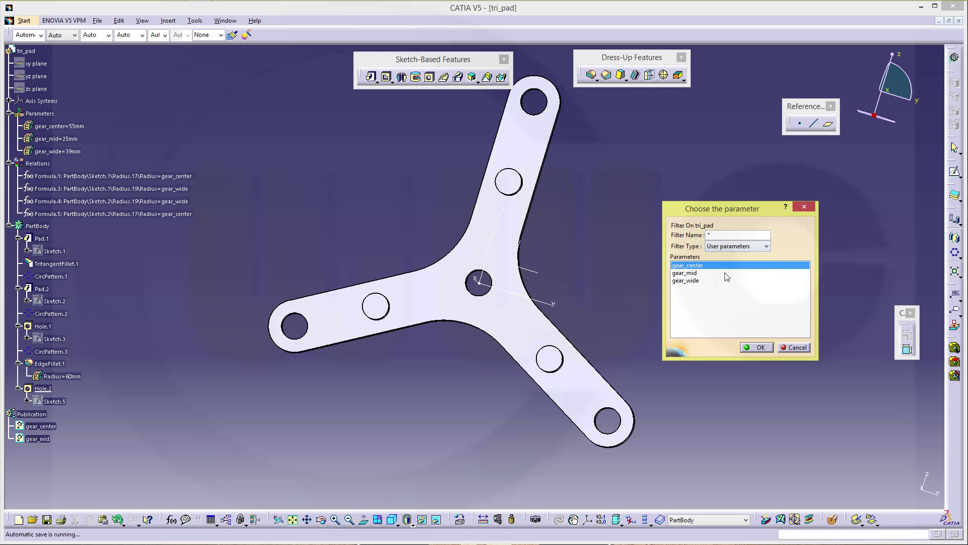
left_click(691, 280)
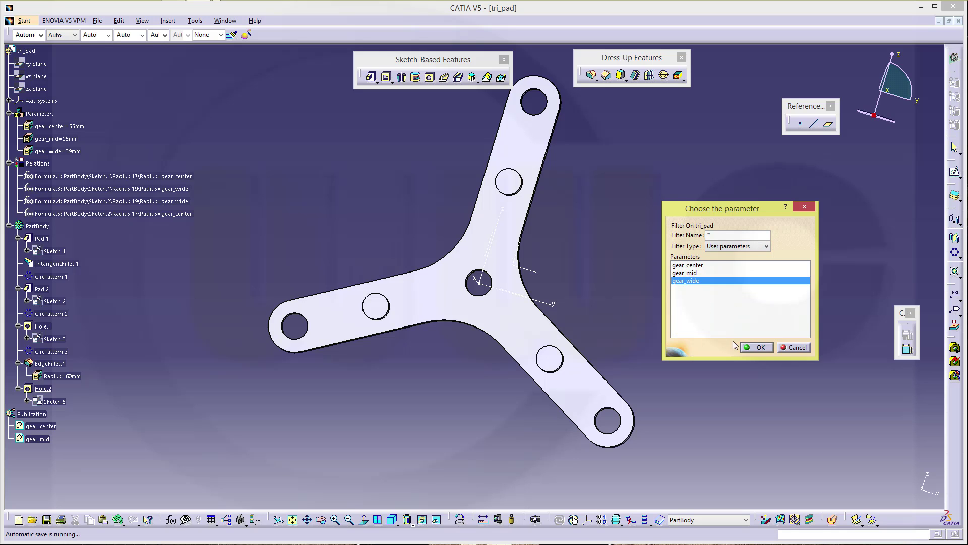
left_click(759, 347)
left_click(819, 337)
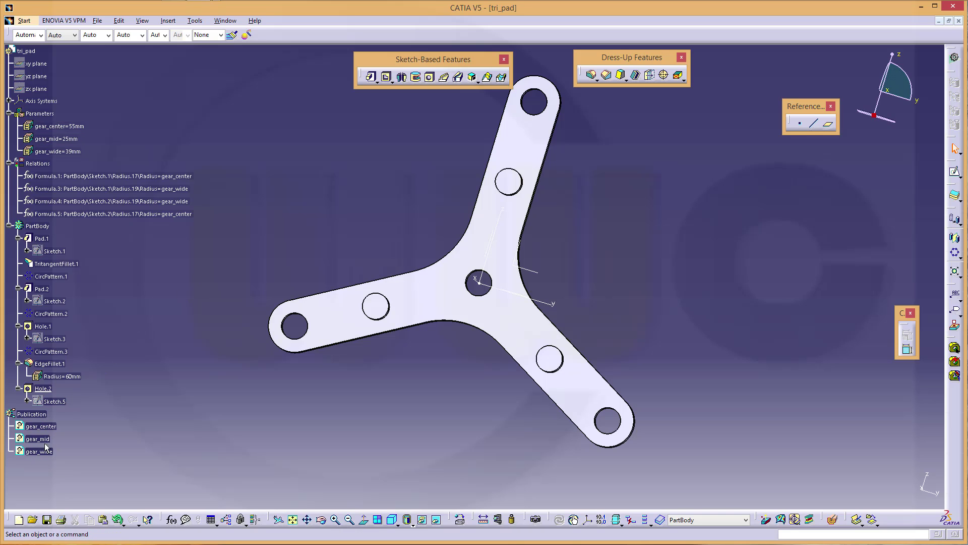
Collapse the PartBody, Relations and Parameters branches of the specification tree.
left_click(10, 227)
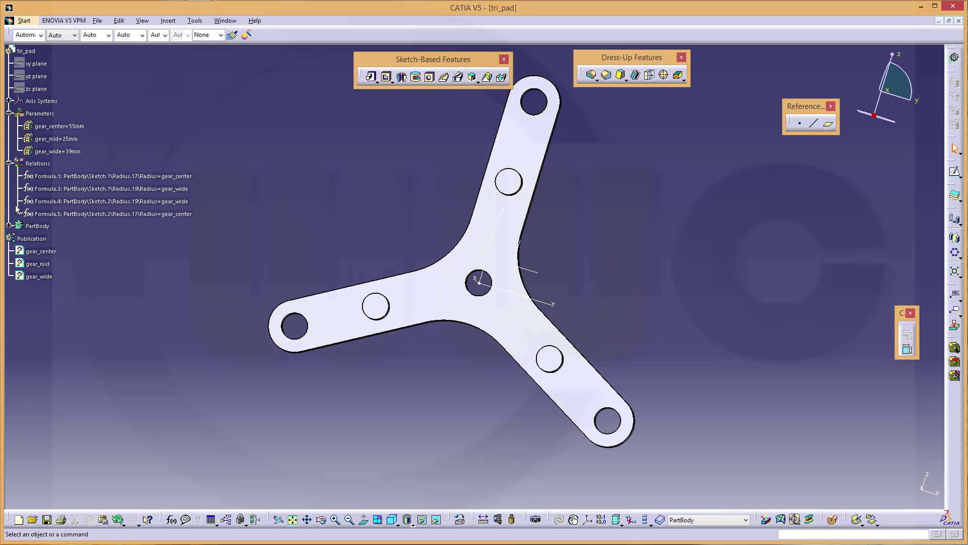
left_click(9, 164)
left_click(9, 113)
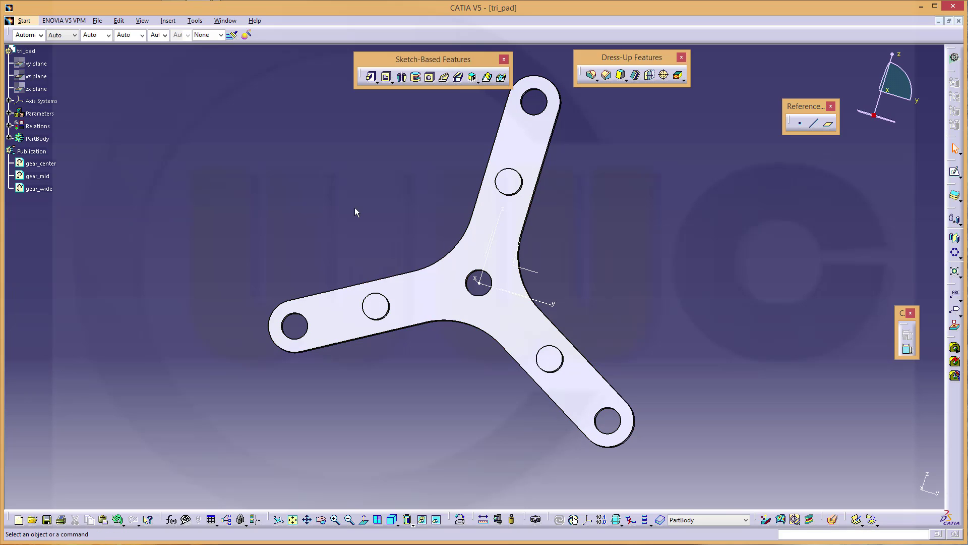
middle_click_drag(355, 207, 382, 199)
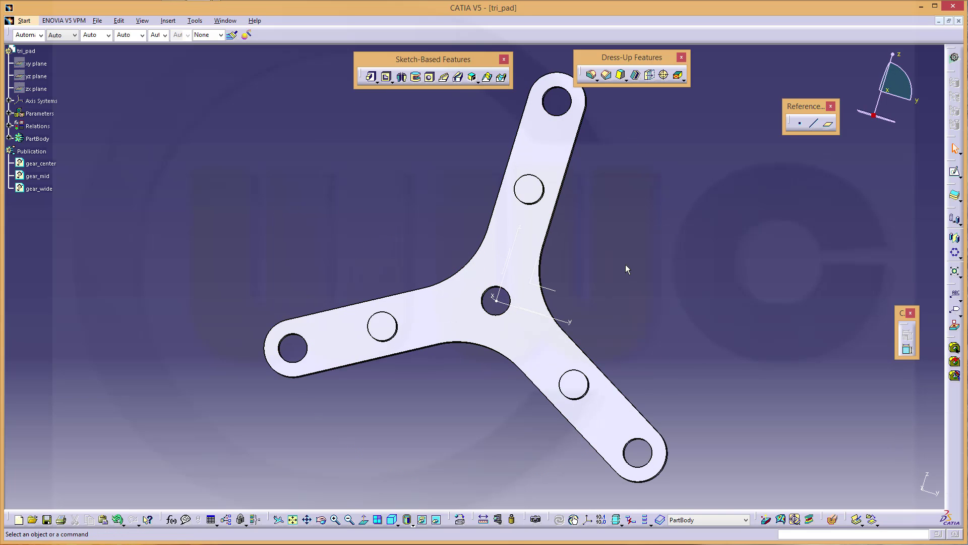
middle_click_drag(626, 265, 616, 296)
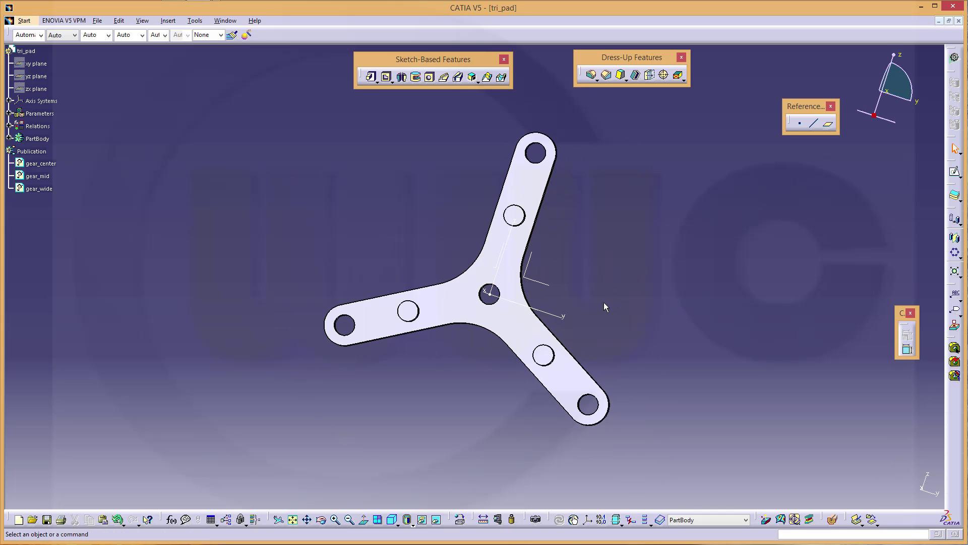